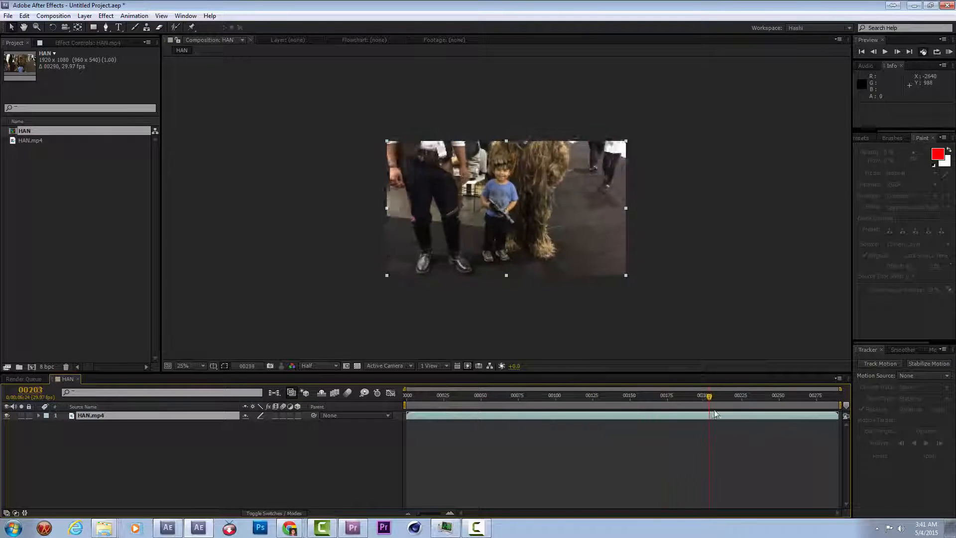
- Start the HAN composition's work area at frame 184 and trim the composition to that work area
key(b)
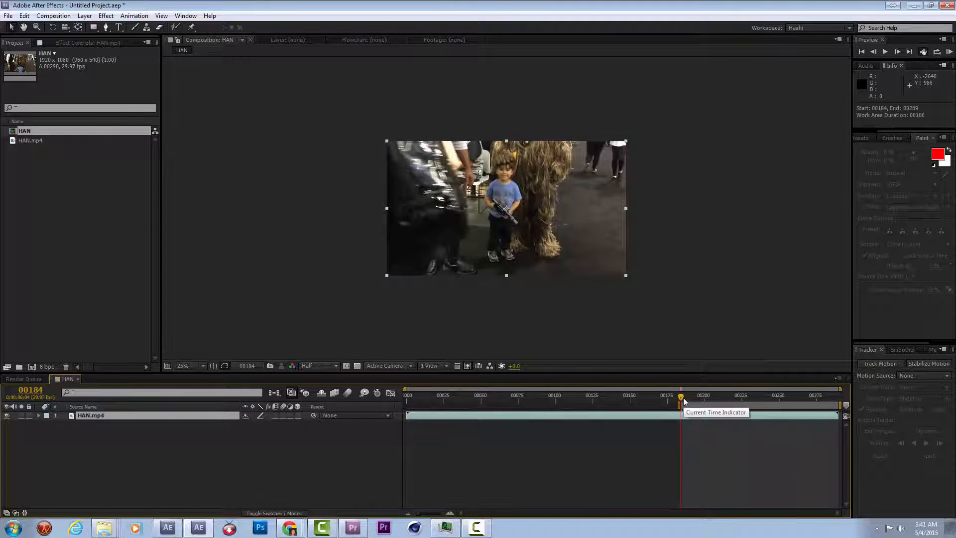
scroll(499, 243, down, 1)
scroll(499, 243, up, 2)
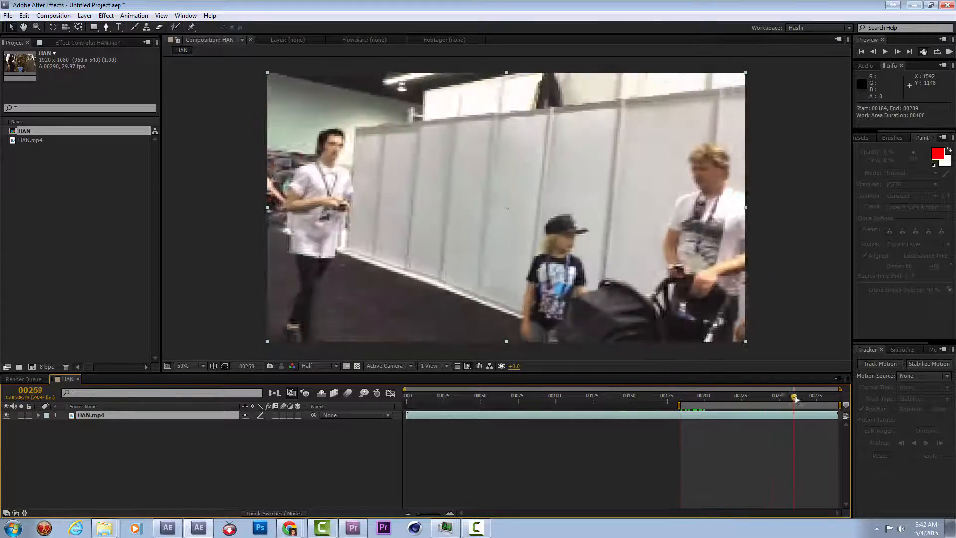
click(52, 17)
click(51, 64)
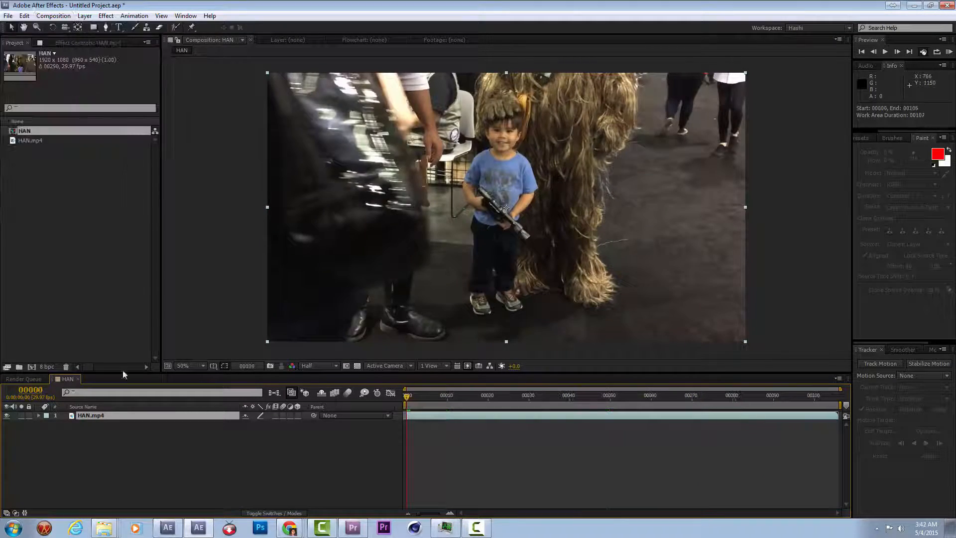
- Nest the HAN composition in a new composition and apply The Foundry's CameraTracker effect to the nested layer
drag(24, 131, 32, 367)
right_click(493, 279)
mouse_move(508, 287)
mouse_move(398, 465)
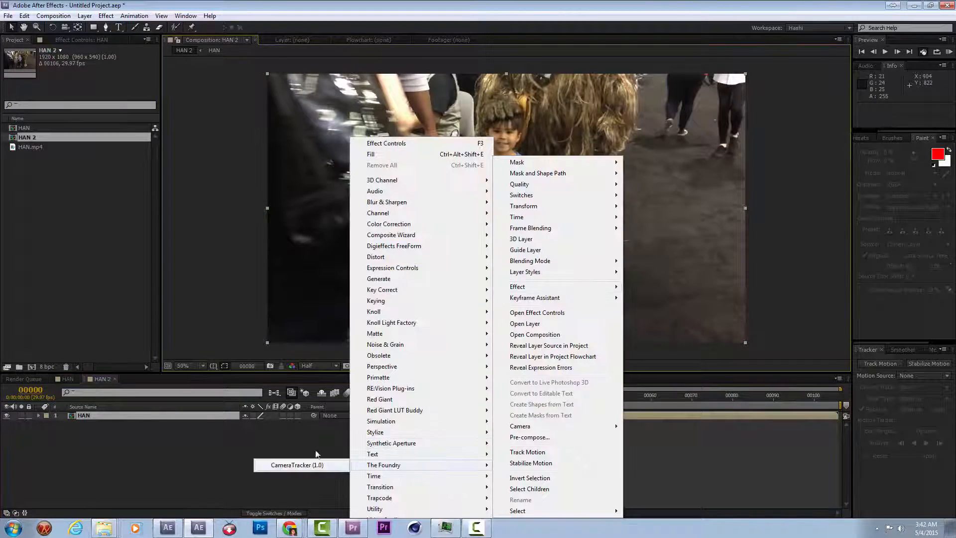
click(319, 468)
- Set the composition preview resolution to Full and run feature tracking on the HAN layer
click(109, 200)
click(540, 304)
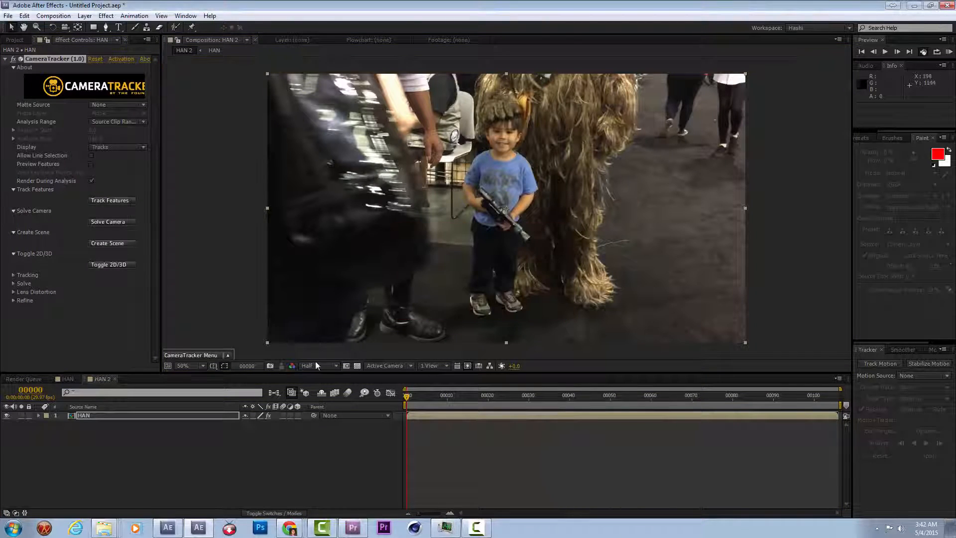
click(317, 365)
click(319, 391)
click(124, 200)
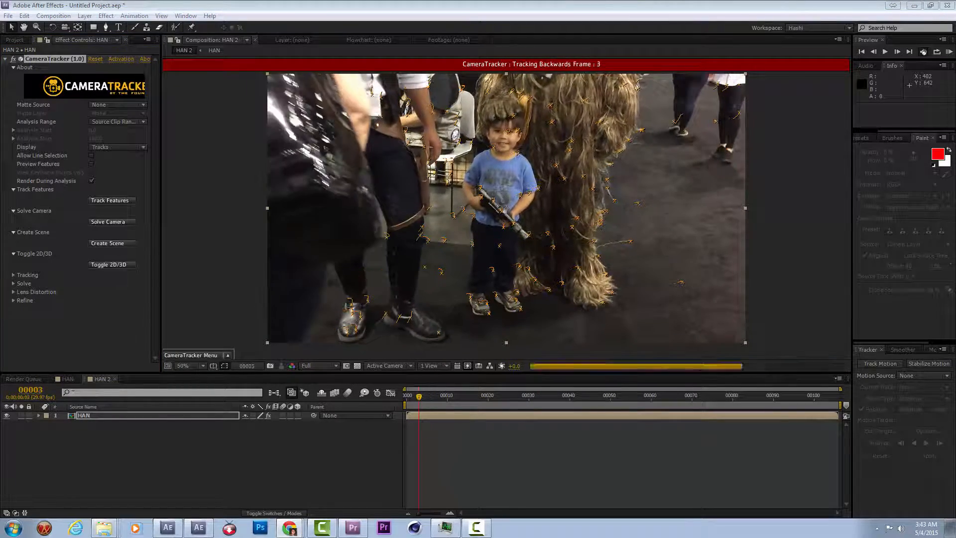
- Save the project as HanChewie_01 in the AE_PROJECTS folder of 74 - Stormtrooper
click(8, 16)
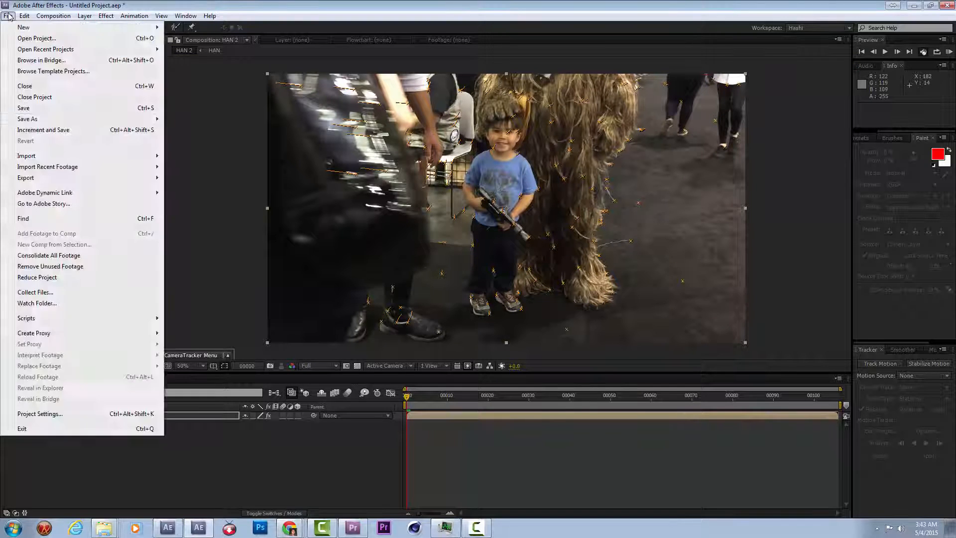
mouse_move(30, 118)
click(179, 119)
drag(161, 140, 357, 134)
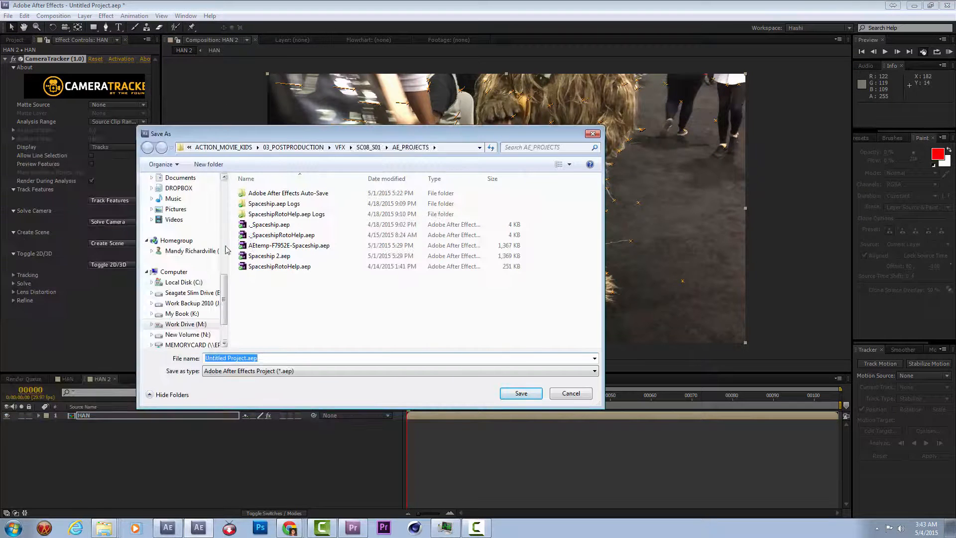
click(225, 248)
click(187, 199)
double_click(259, 204)
click(276, 357)
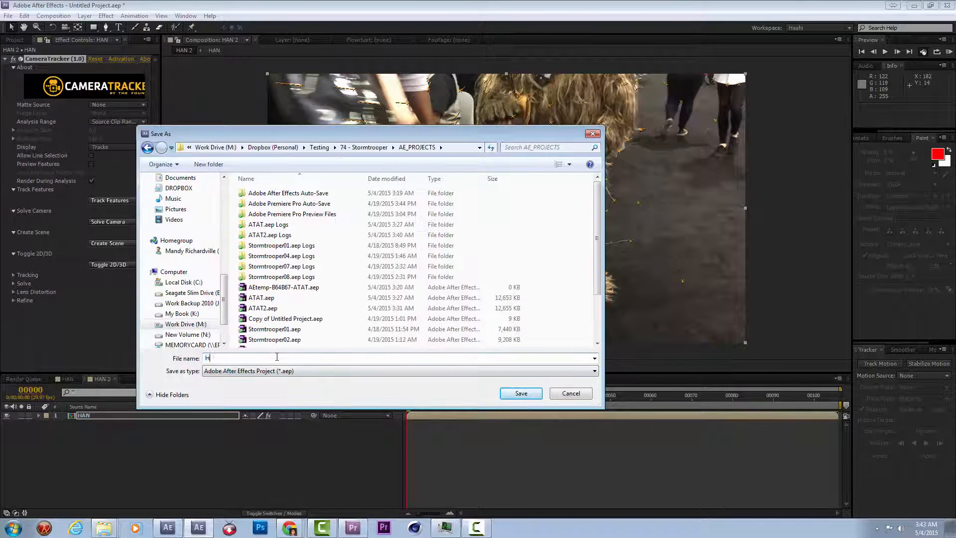
text(_01)
key(Return)
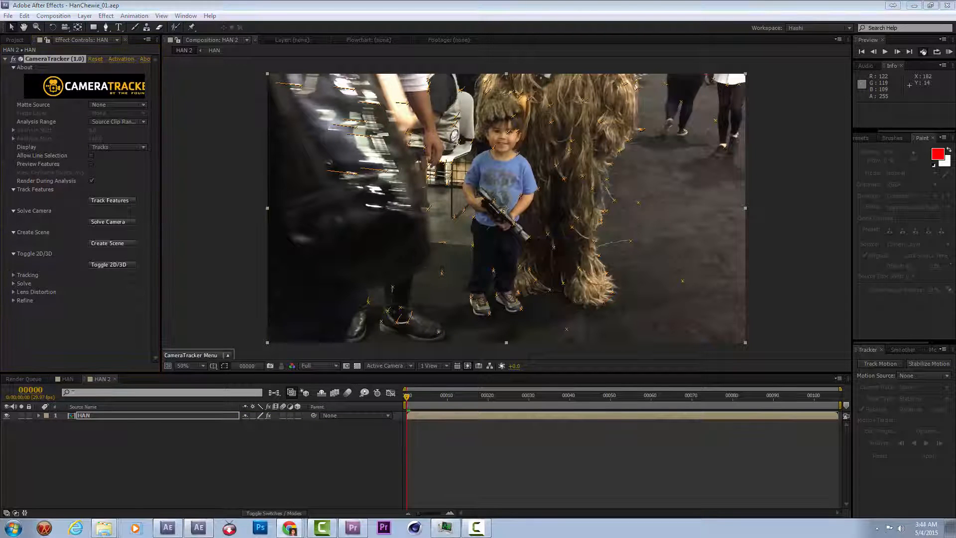
- Solve the camera and create a null object from the track point on the wall's top edge at frame 89
click(108, 221)
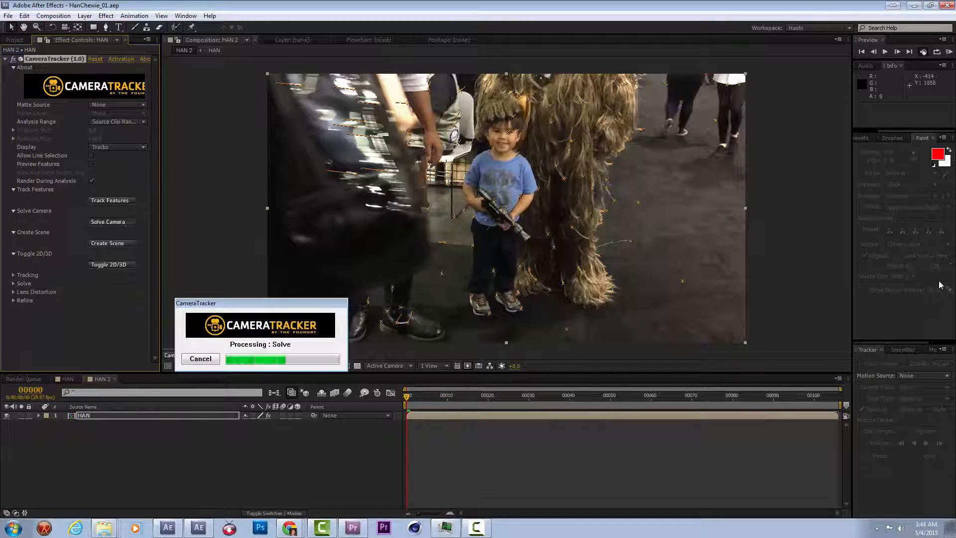
click(522, 301)
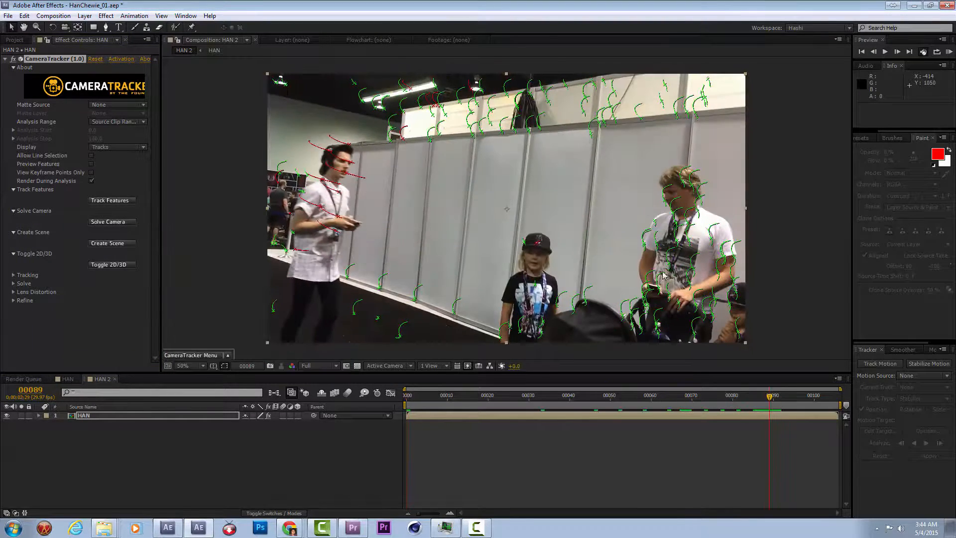
right_click(530, 134)
mouse_move(547, 162)
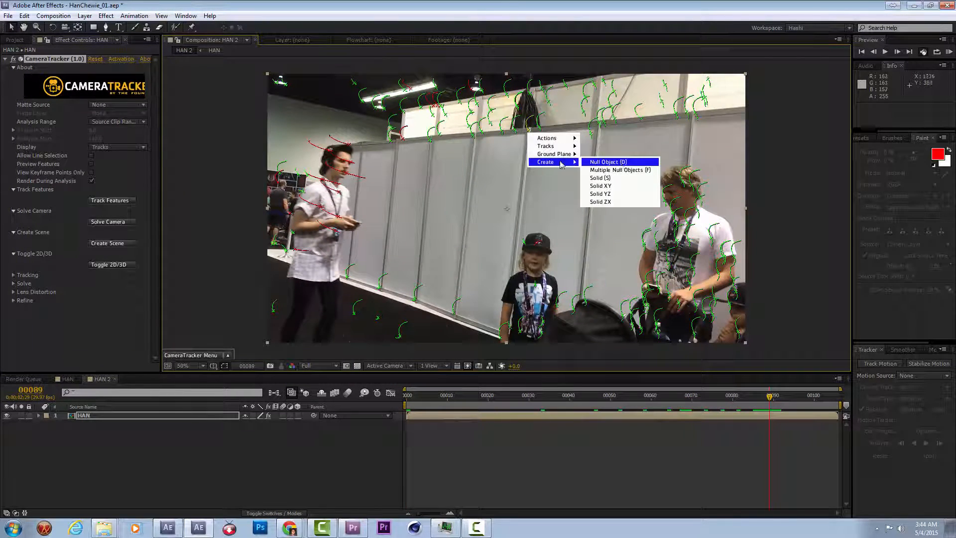
click(607, 162)
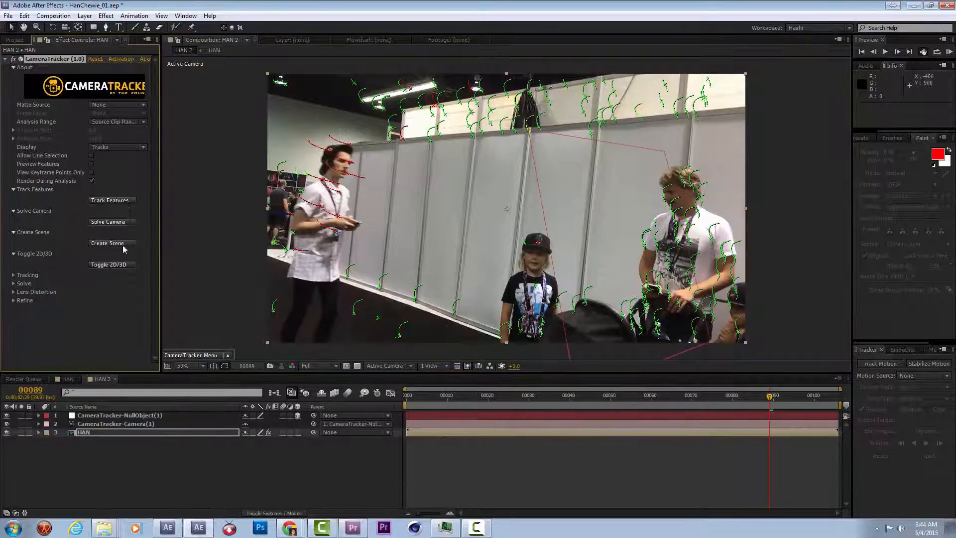
drag(769, 397, 646, 406)
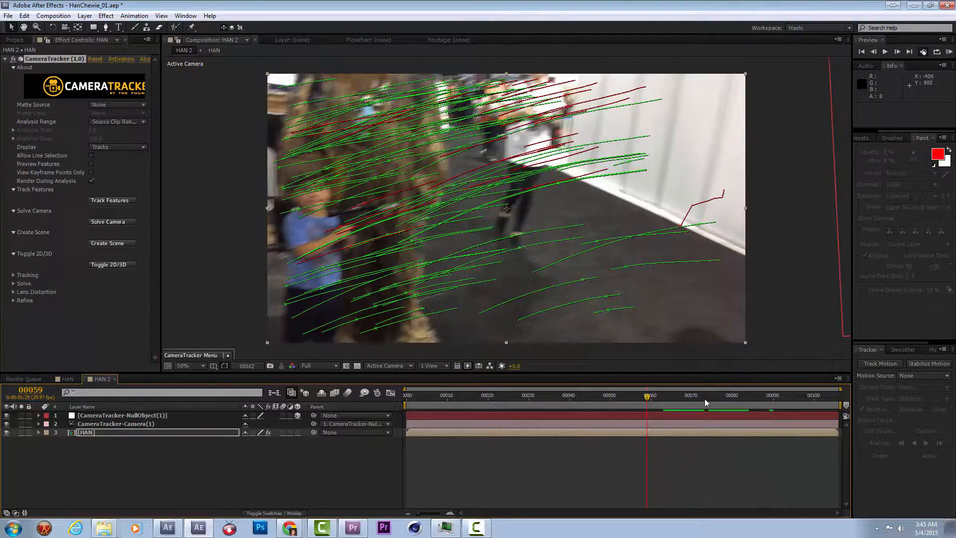
drag(704, 400, 849, 389)
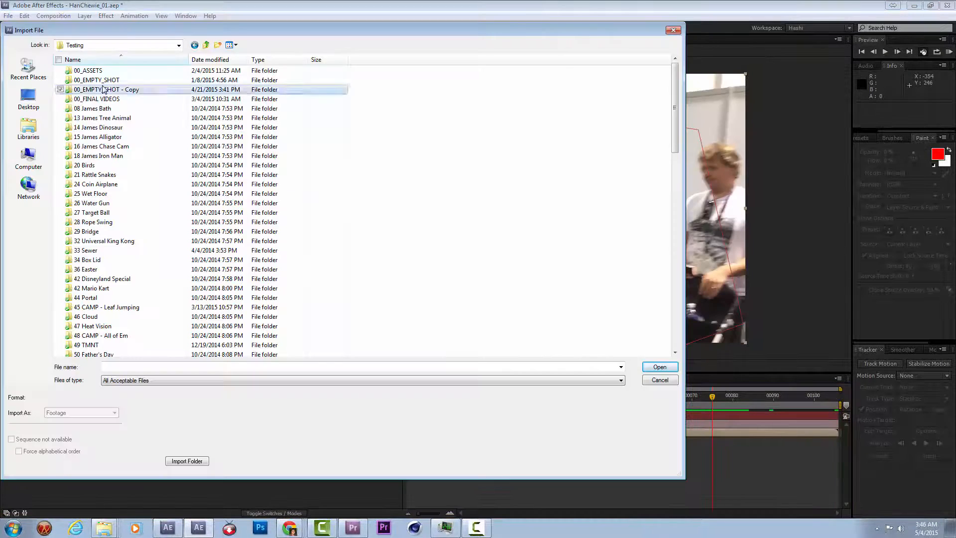
- Import Charge_01.mov through Charge_19.mov from the 03. Charges folder of Action Essentials
scroll(105, 75, down, 10)
click(109, 46)
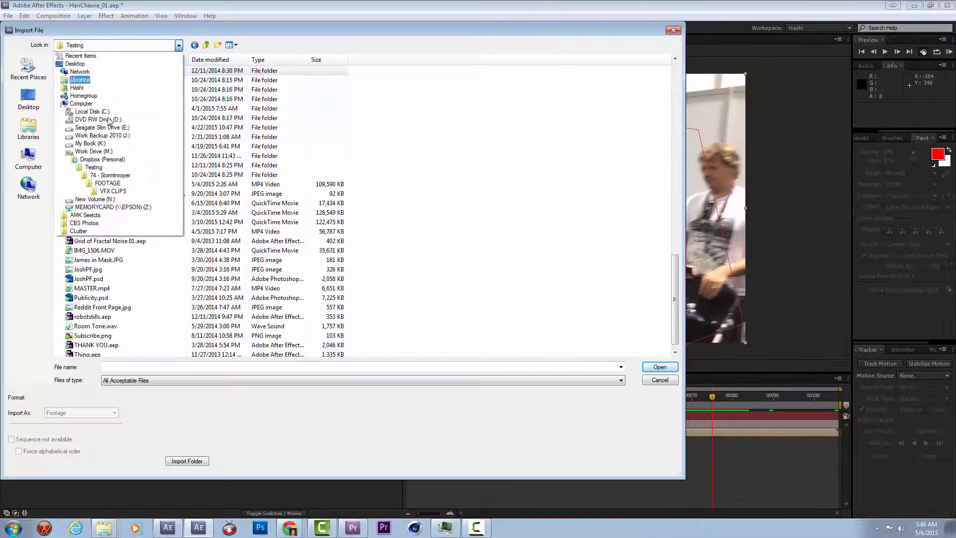
click(102, 159)
scroll(92, 82, up, 5)
double_click(97, 74)
double_click(89, 89)
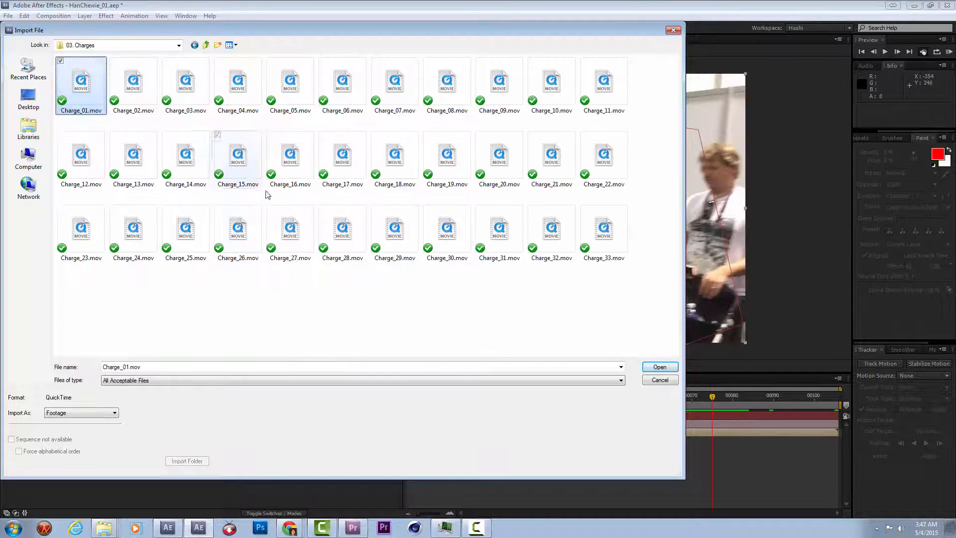
shift+click(445, 155)
key(Return)
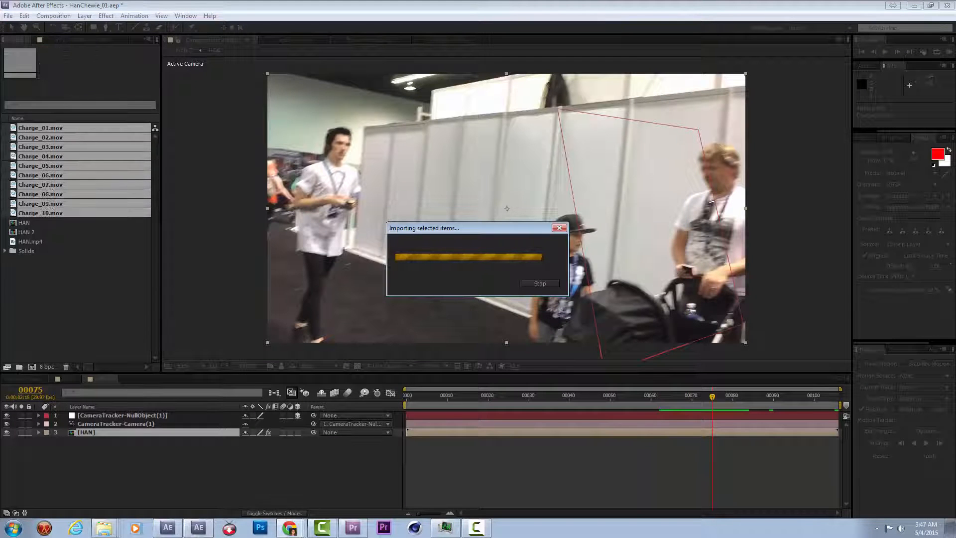
- Preview the imported explosion clips from Charge_19.mov back to Charge_14.mov to compare their look
click(62, 317)
click(57, 194)
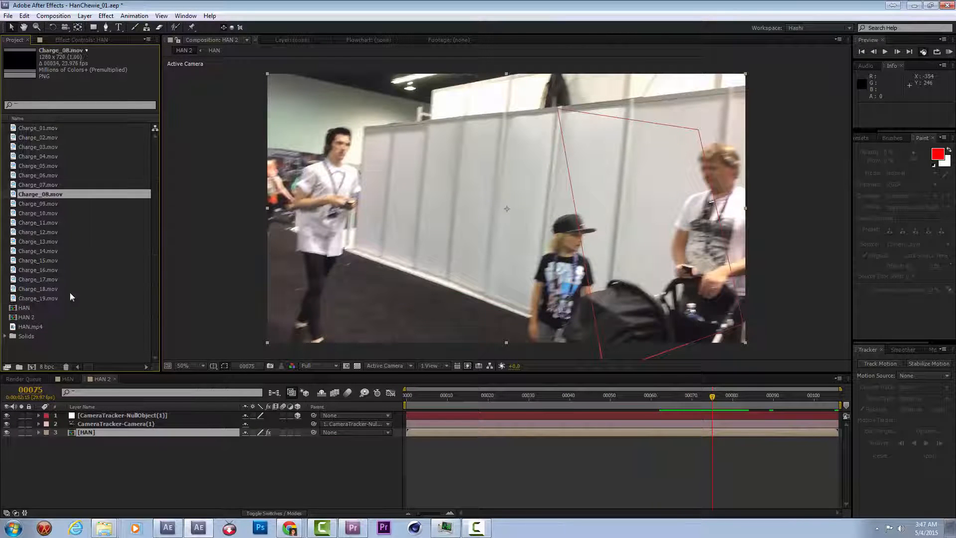
double_click(70, 297)
double_click(69, 289)
double_click(64, 279)
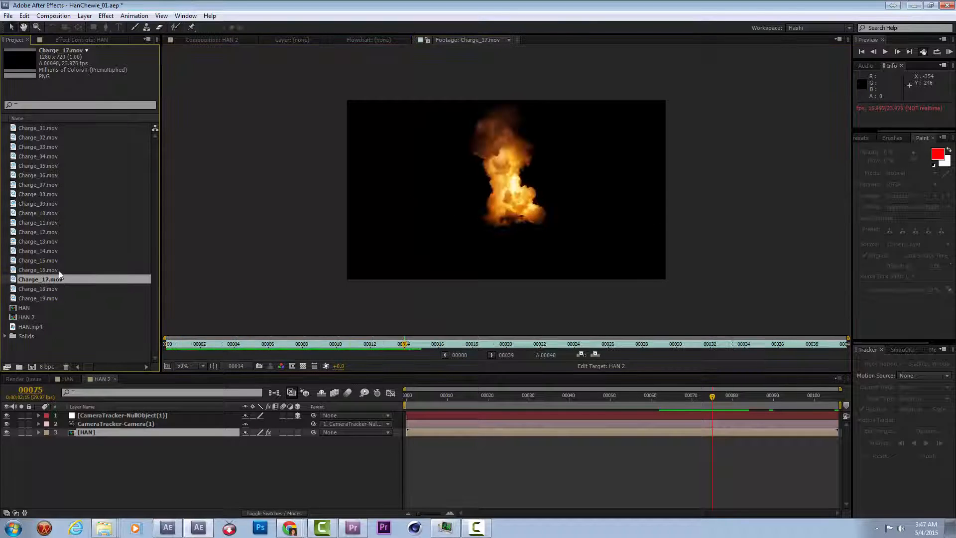
double_click(58, 269)
double_click(53, 260)
double_click(55, 250)
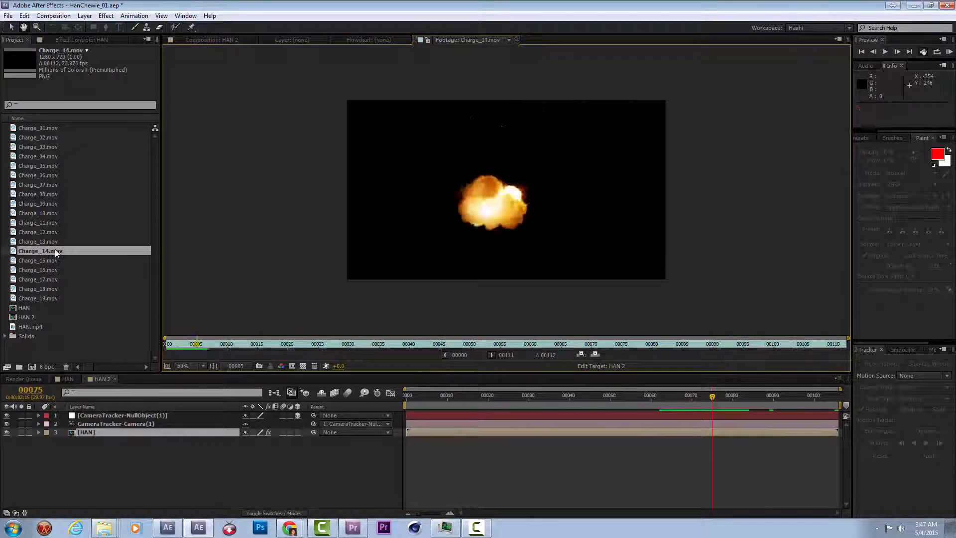
double_click(56, 260)
- Scale the CameraTracker null object to 2000%
drag(56, 261, 182, 414)
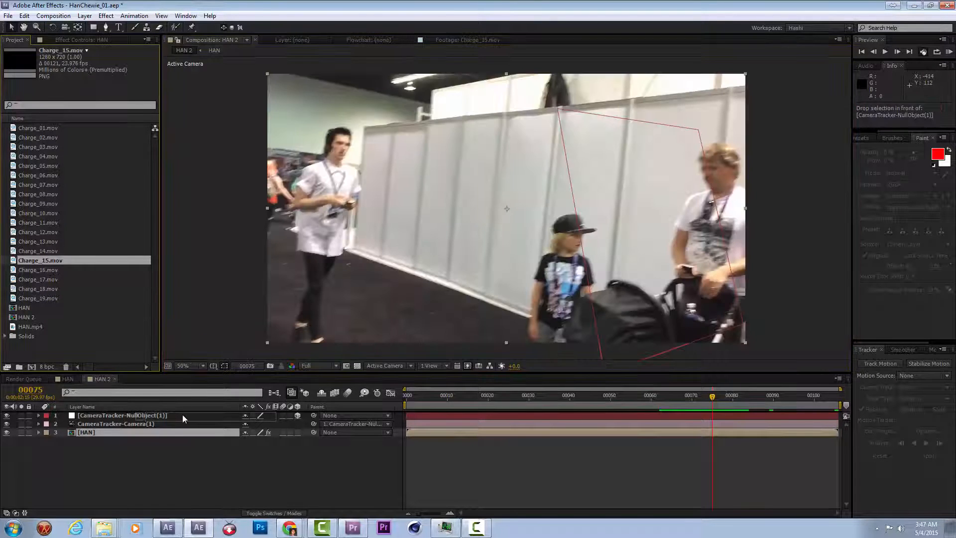
click(712, 415)
key(s)
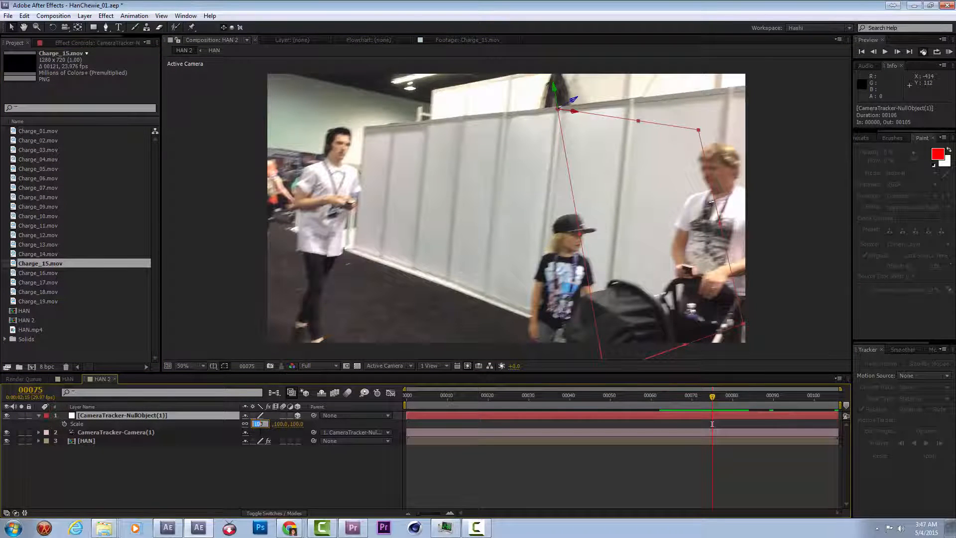
click(279, 468)
- Add Charge_15.mov as a 3D layer directly above HAN at the tracked wall point, starting at about frame 68
drag(42, 263, 160, 454)
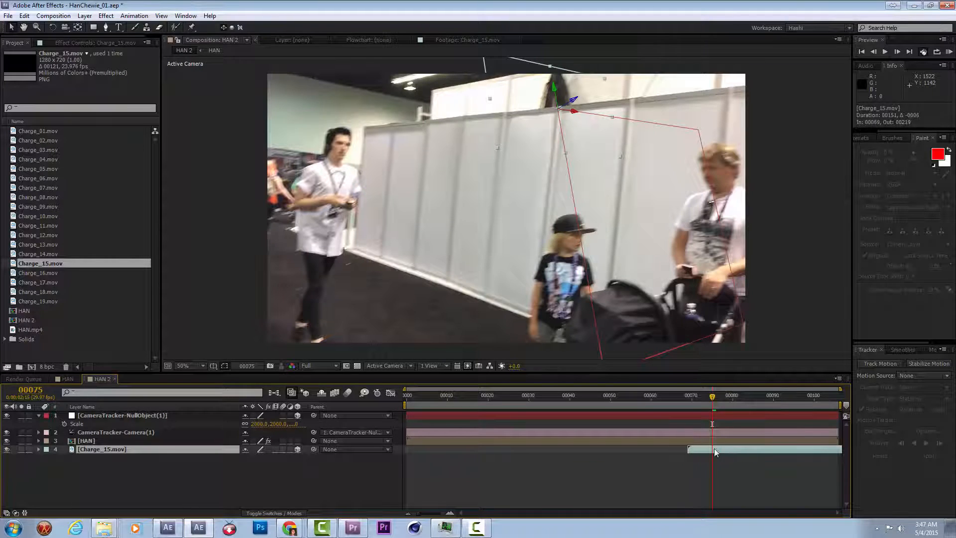
key(w)
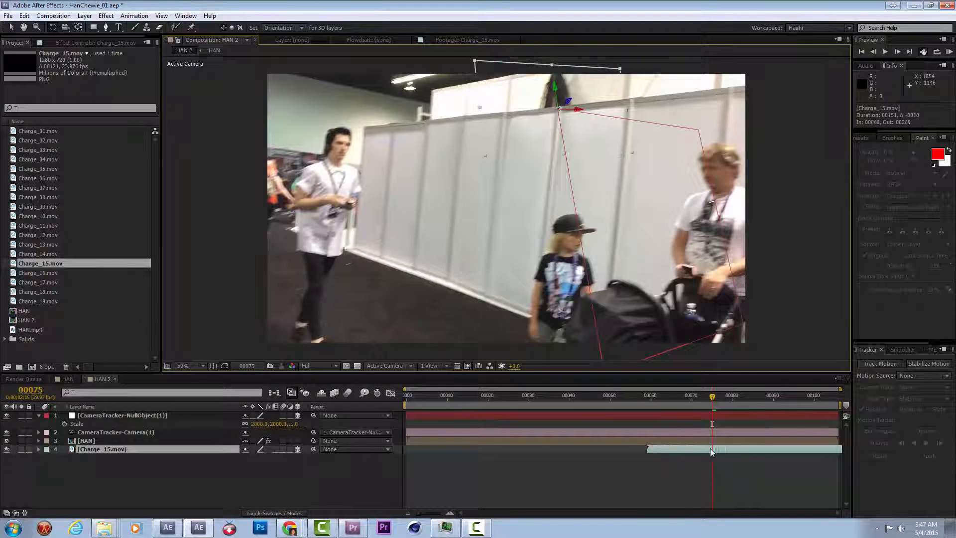
drag(712, 452, 763, 456)
key(ctrl+bracketright)
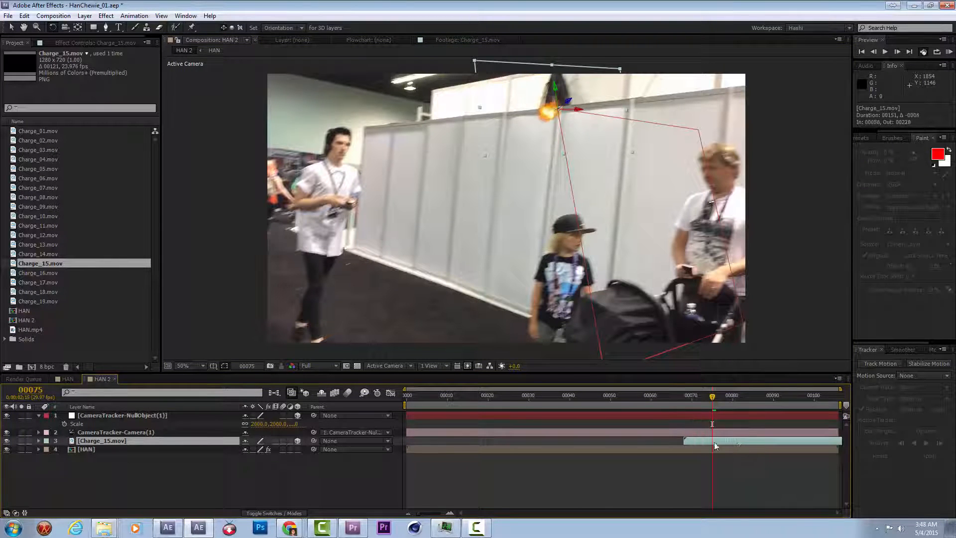
- Shift the Charge_15.mov anchor point to about 566, 384, then enlarge and move the explosion onto the wall panel
key(a)
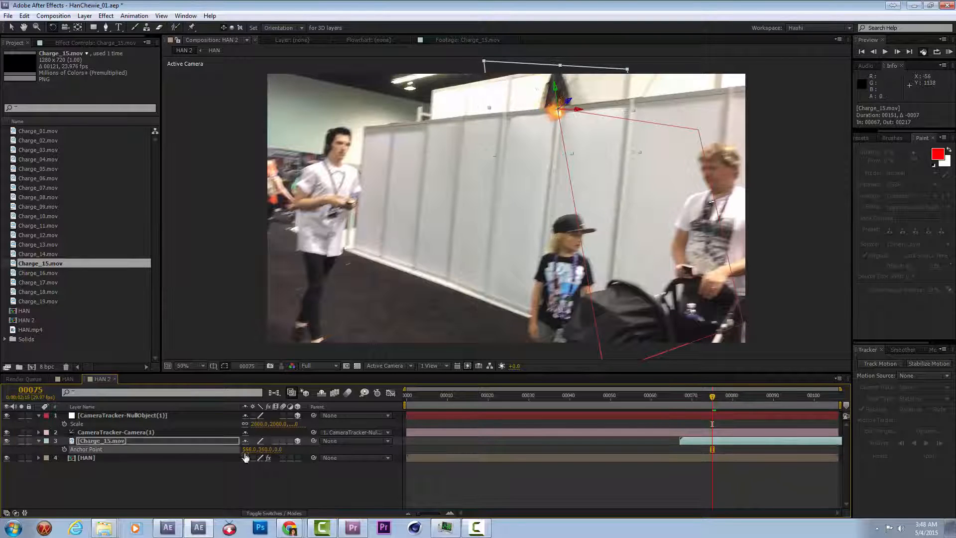
drag(580, 112, 570, 95)
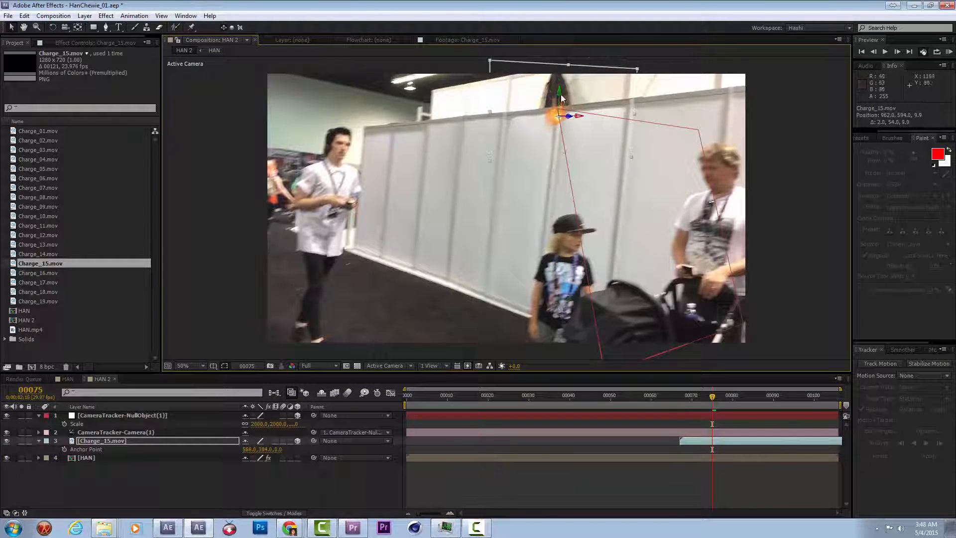
drag(567, 184, 438, 184)
- Change the blending mode of the Charge_15.mov layer and check the explosion at frame 74
right_click(99, 441)
mouse_move(184, 199)
click(23, 204)
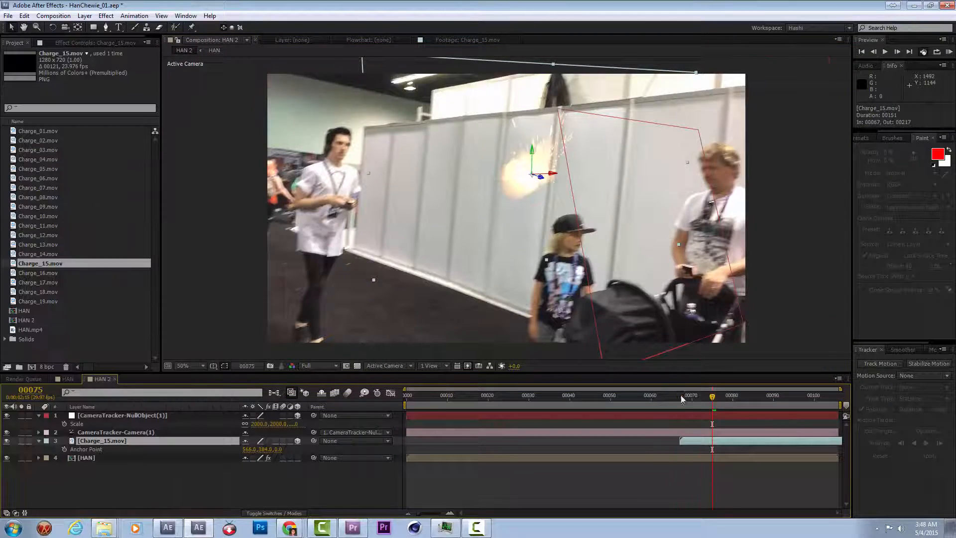
drag(712, 396, 709, 420)
- Import Burn_Marks_03.jpg from the Impact and Burn Marks folder as a single still image
double_click(68, 355)
click(205, 45)
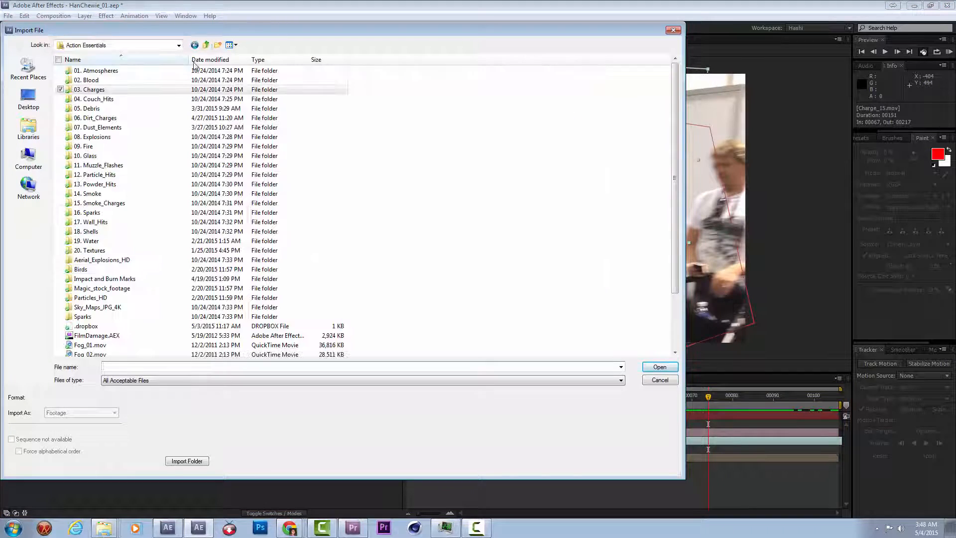
double_click(133, 279)
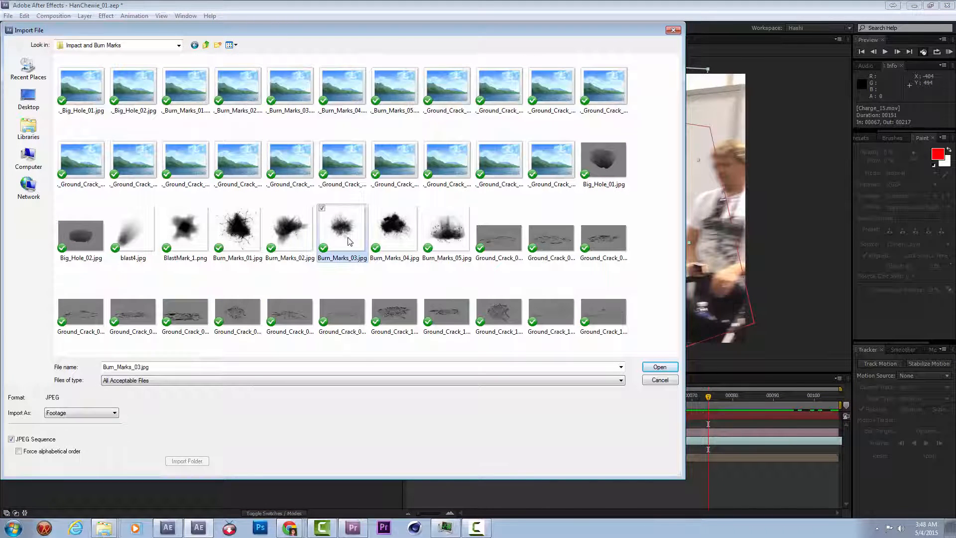
double_click(346, 239)
key(ctrl+z)
key(ctrl+i)
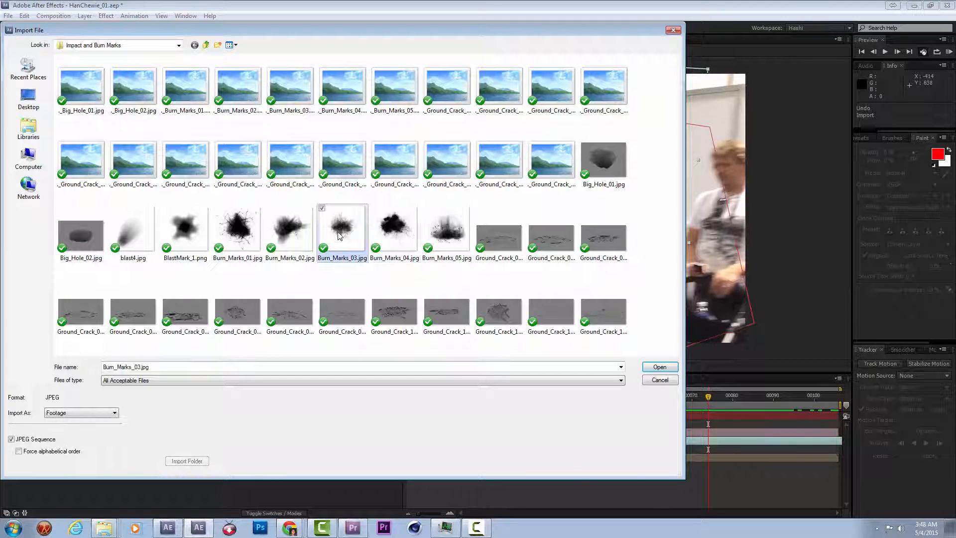
click(659, 367)
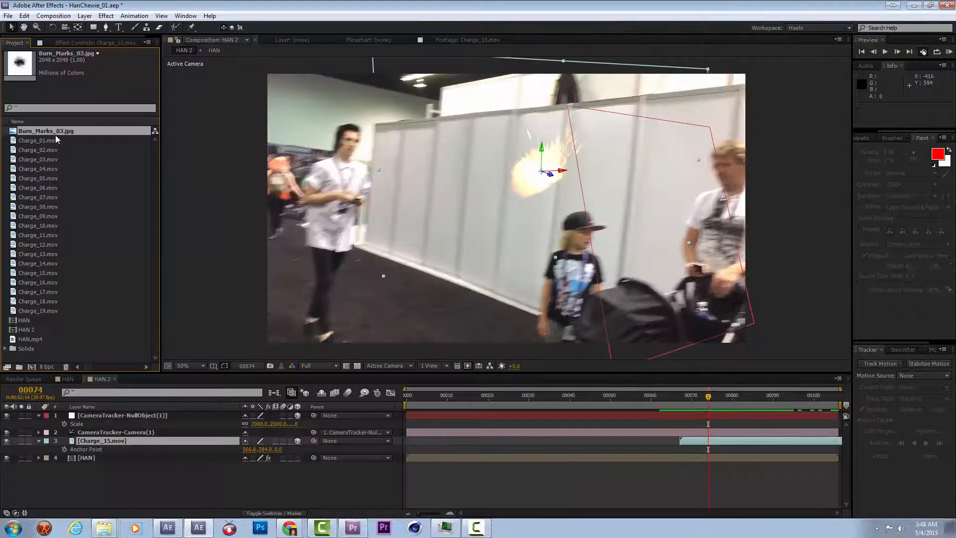
- Add Burn_Marks_03.jpg as a 3D layer beneath Charge_15.mov, turned to match the wall and positioned at the explosion
drag(46, 130, 181, 454)
mouse_move(603, 145)
mouse_down()
mouse_move(621, 199)
mouse_move(692, 234)
mouse_move(614, 149)
mouse_up()
key(v)
drag(571, 111, 550, 178)
drag(128, 447, 127, 455)
- Set the blending mode of the Burn_Marks_03.jpg layer to Multiply
right_click(128, 458)
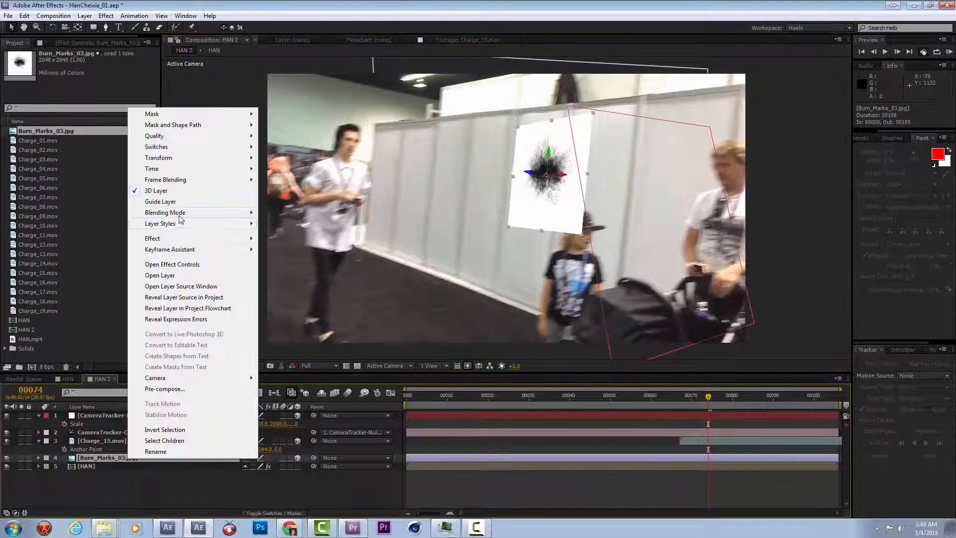
mouse_move(155, 213)
click(112, 224)
right_click(132, 457)
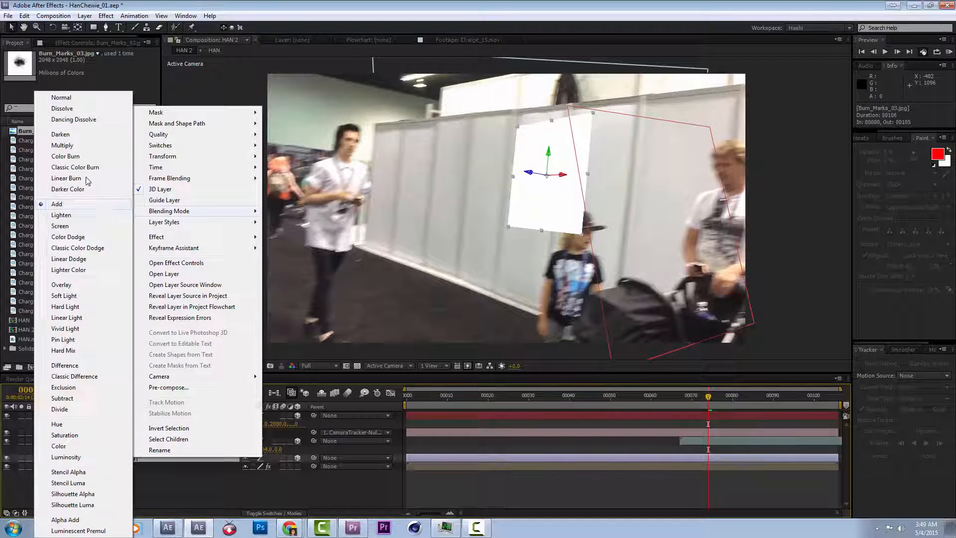
click(74, 146)
- Align the Charge_15.mov explosion with the burn mark and enable motion blur on the explosion, burn mark and HAN layers
click(546, 191)
mouse_move(550, 178)
mouse_down()
mouse_move(567, 162)
mouse_move(504, 227)
mouse_move(543, 201)
mouse_up()
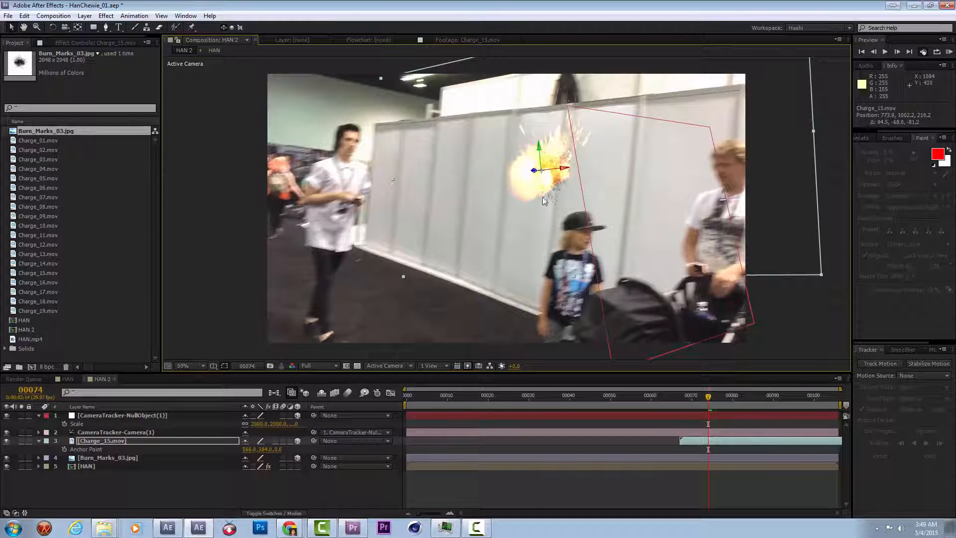
click(103, 458)
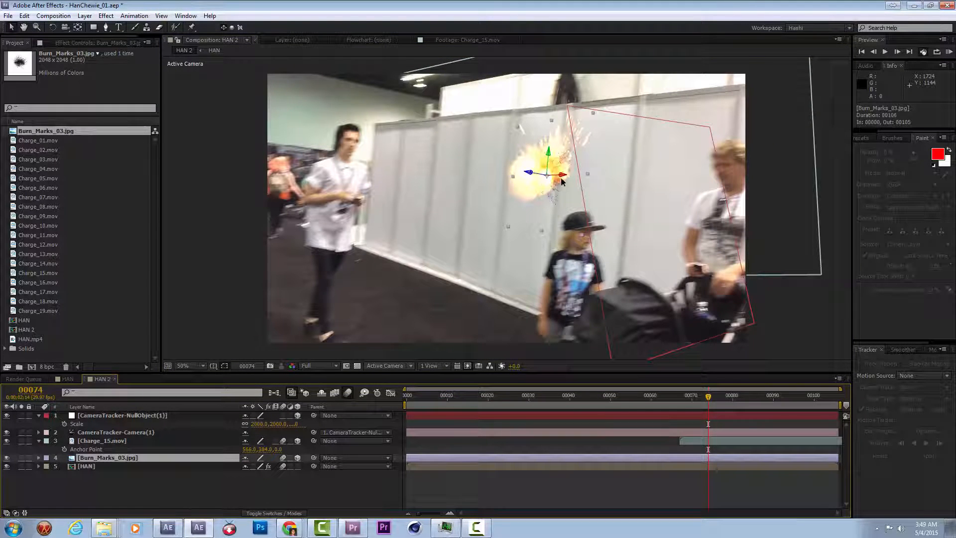
drag(562, 181, 580, 196)
- Trim the Burn_Marks_03.jpg layer so it starts at frame 70, just after the explosion begins
click(403, 431)
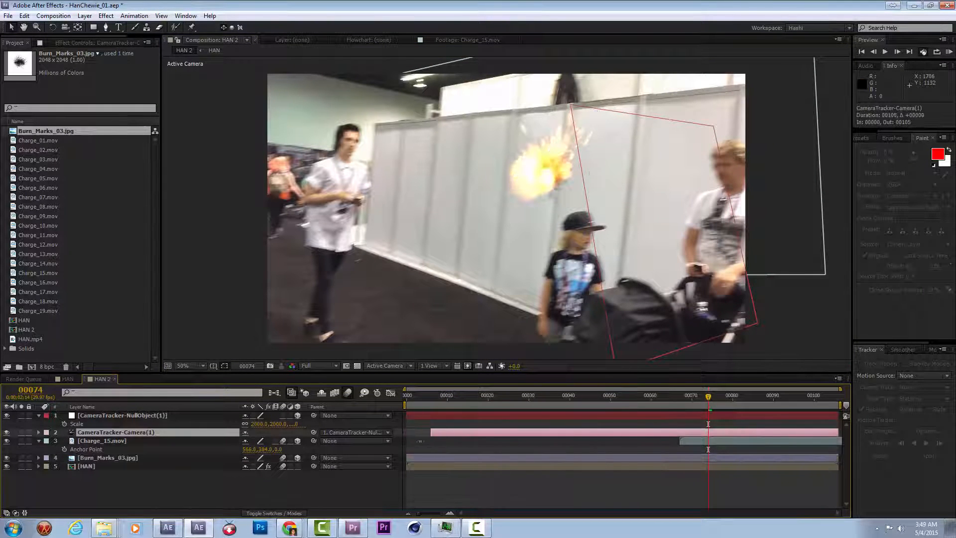
click(382, 459)
drag(679, 399, 687, 398)
drag(681, 457, 689, 458)
key(Page_Down)
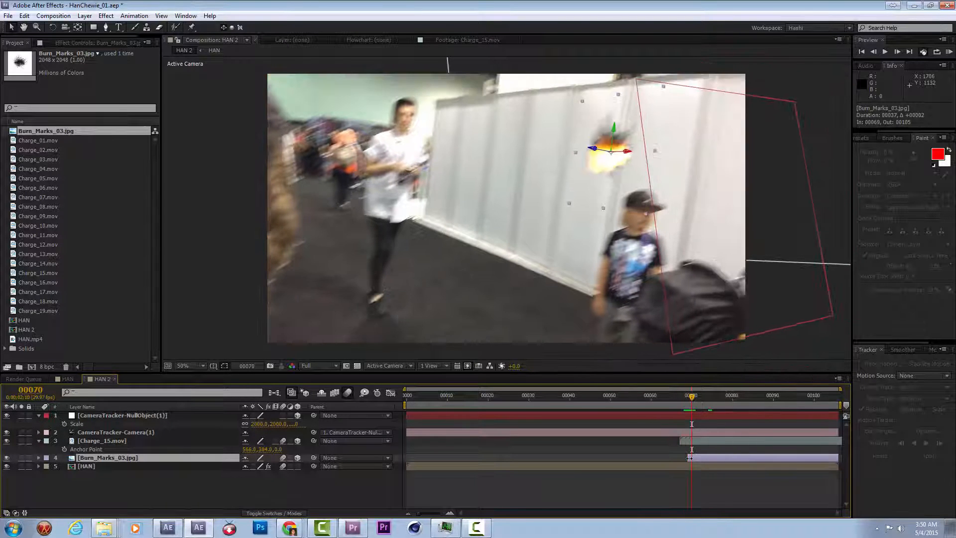
- Preview the composite from frame 67 and advance frame by frame to frame 84, examining how the burn mark sits on the wall
key(Page_Up)
key(Page_Up)
key(Page_Up)
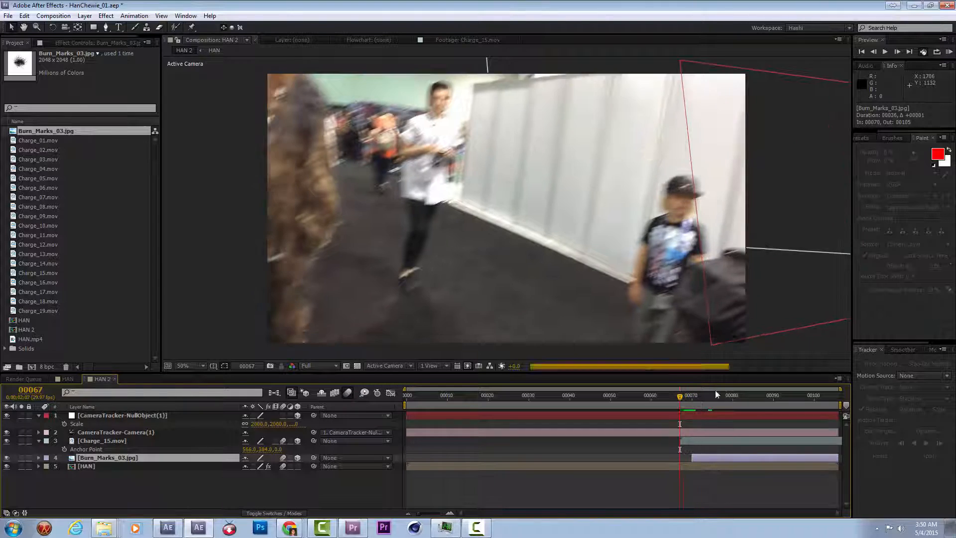
click(948, 52)
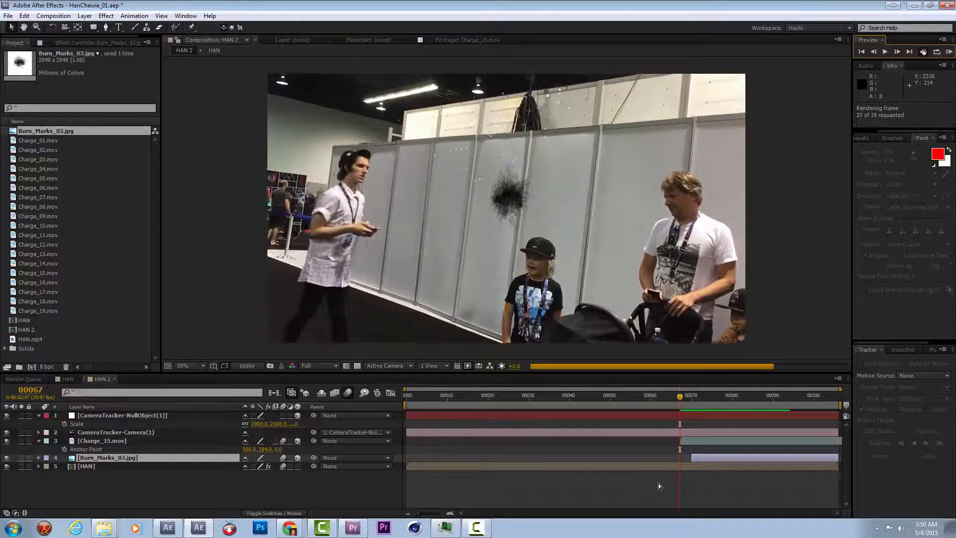
key(space)
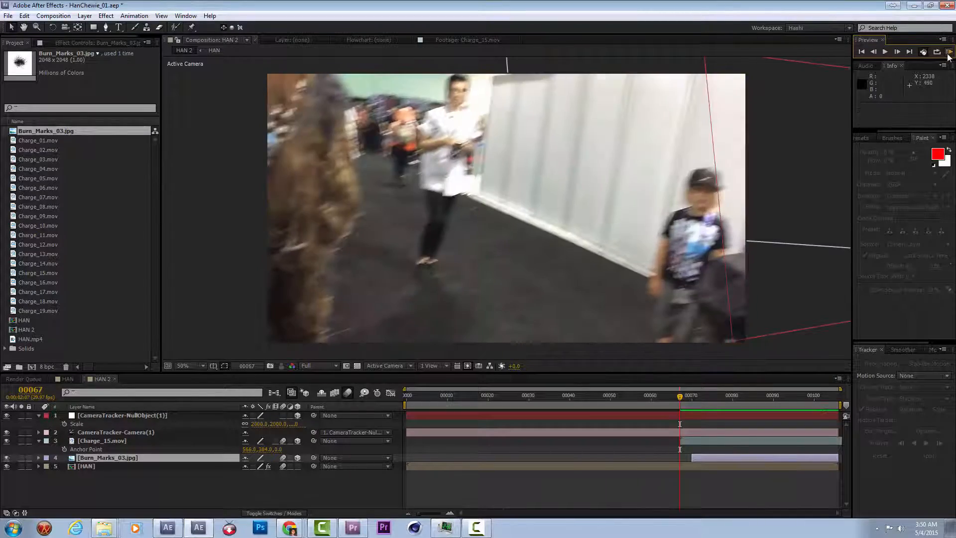
click(689, 405)
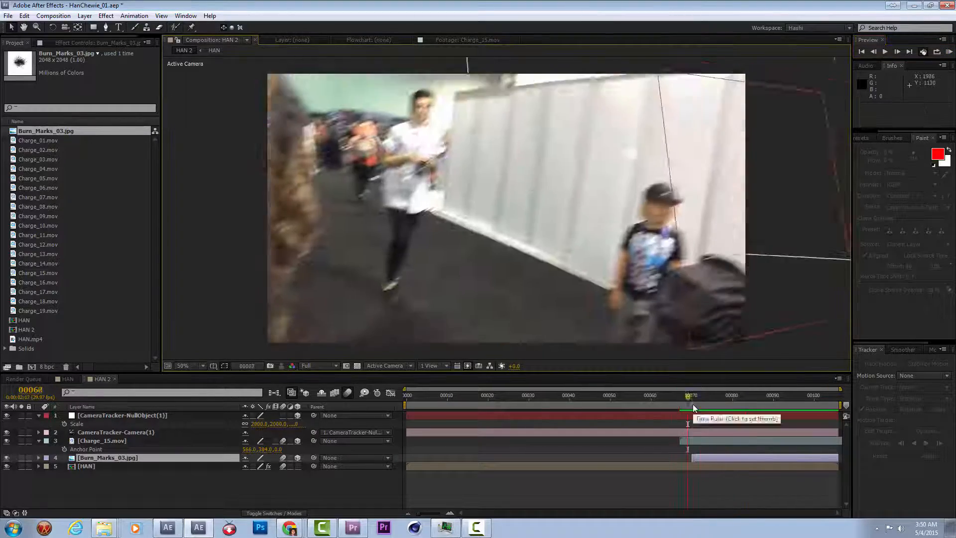
key(Page_Down)
key(Page_Down)
key(Page_Down)
key(Page_Down)
key(Page_Down)
key(Page_Down)
key(Page_Down)
key(Page_Down)
key(Page_Down)
key(Page_Down)
key(Page_Down)
key(Page_Down)
key(Page_Down)
key(Page_Down)
key(Page_Down)
- Apply Fast Blur to the Burn_Marks_03.jpg layer and set its Blurriness to 9.0
scroll(498, 199, up, 1)
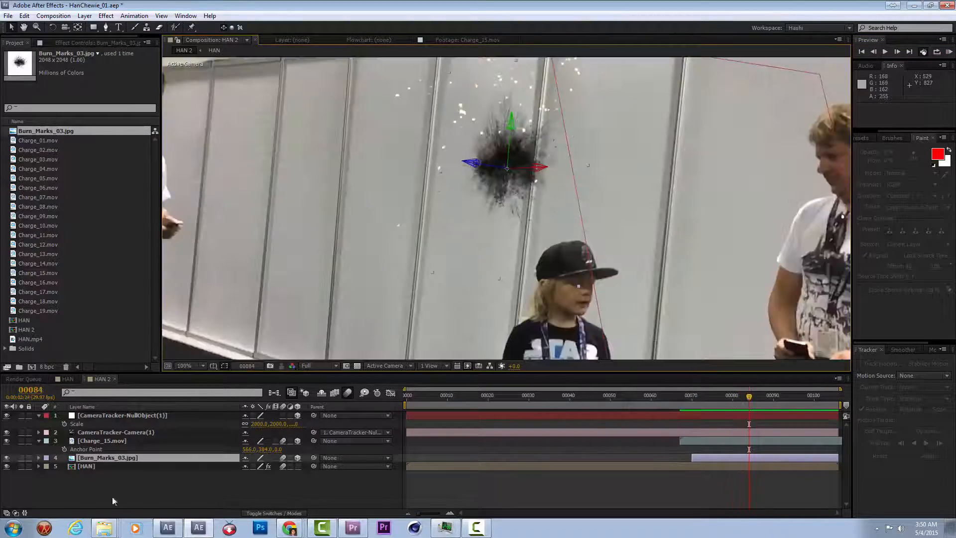
click(108, 457)
click(97, 43)
right_click(96, 98)
mouse_move(146, 170)
click(274, 269)
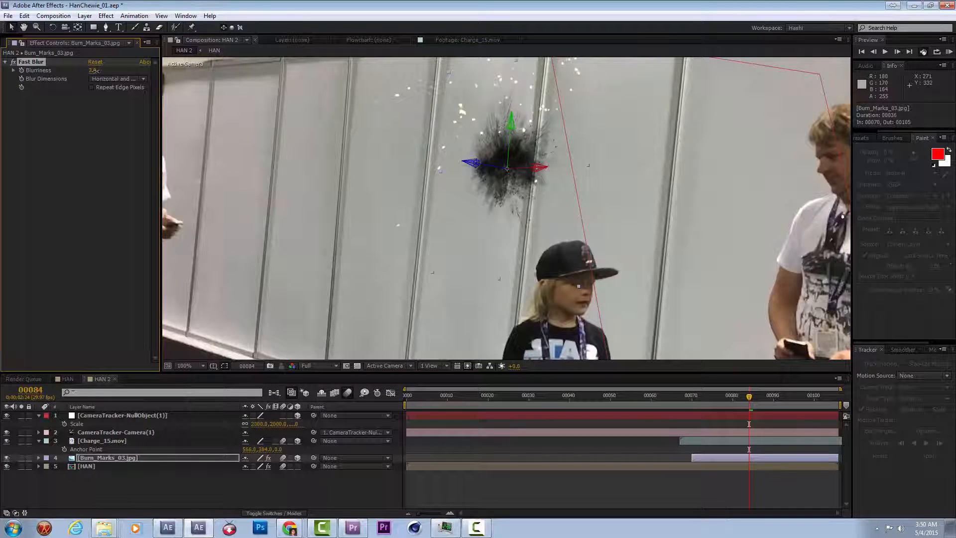
drag(96, 70, 109, 71)
- Mask Burn_Marks_03.jpg with a four-point shape fitted to the edges of its wall panel and check it up to frame 84
drag(438, 124, 521, 277)
key(v)
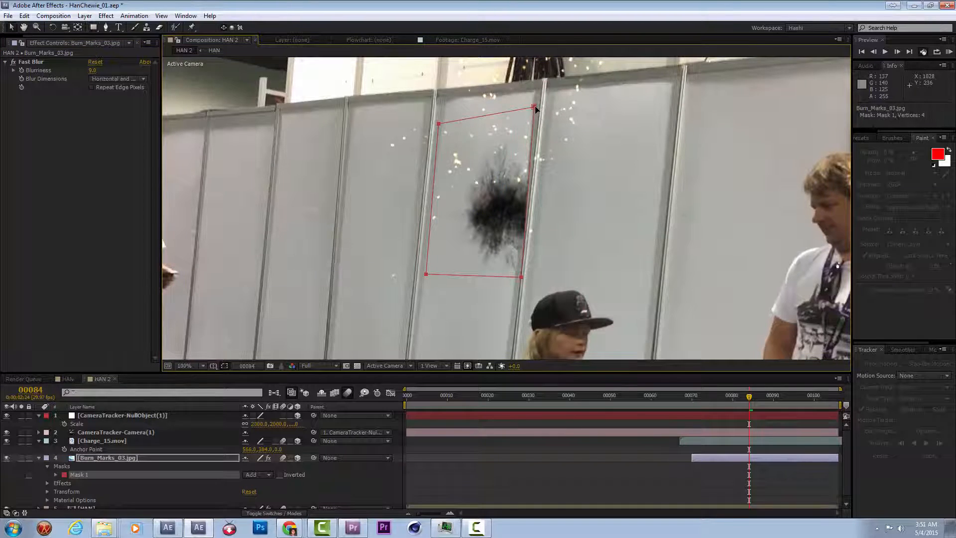
click(93, 416)
click(99, 441)
click(107, 458)
drag(534, 107, 540, 110)
drag(522, 277, 520, 278)
click(627, 426)
key(comma)
drag(709, 400, 749, 398)
- Reduce the project to only the items used by the HAN 2 composition
click(7, 43)
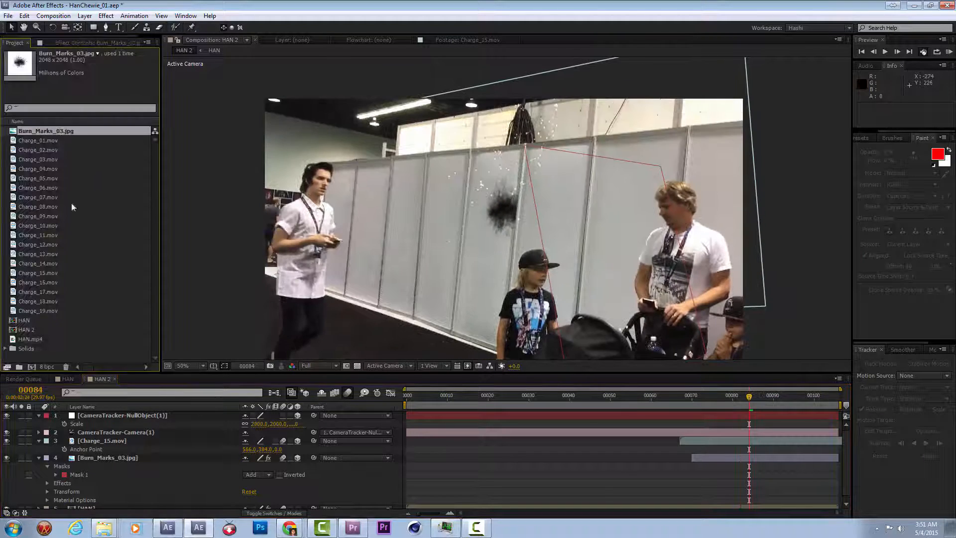
click(32, 331)
click(8, 16)
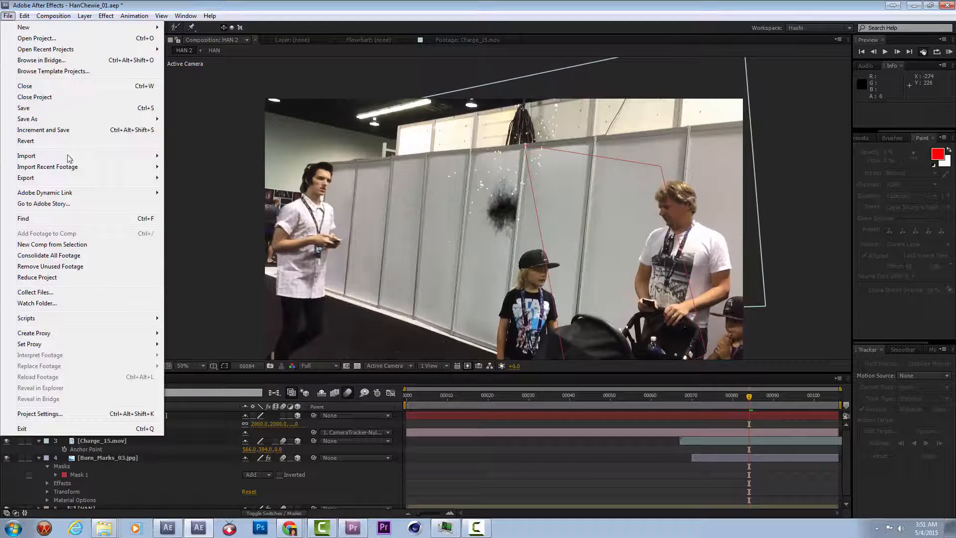
click(74, 278)
click(572, 281)
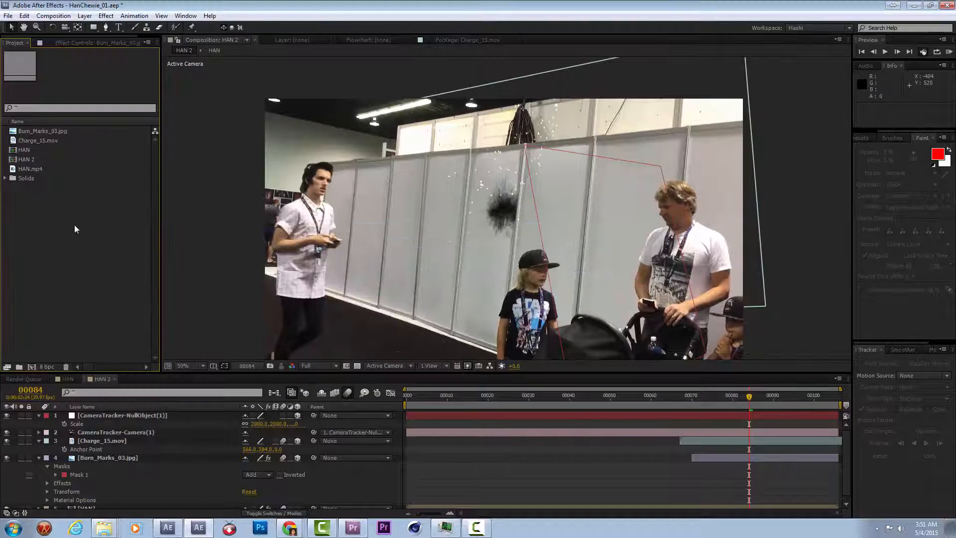
- Import all the Smoke_Charge clips from the 15. Smoke_Charges folder
double_click(75, 228)
key(BackSpace)
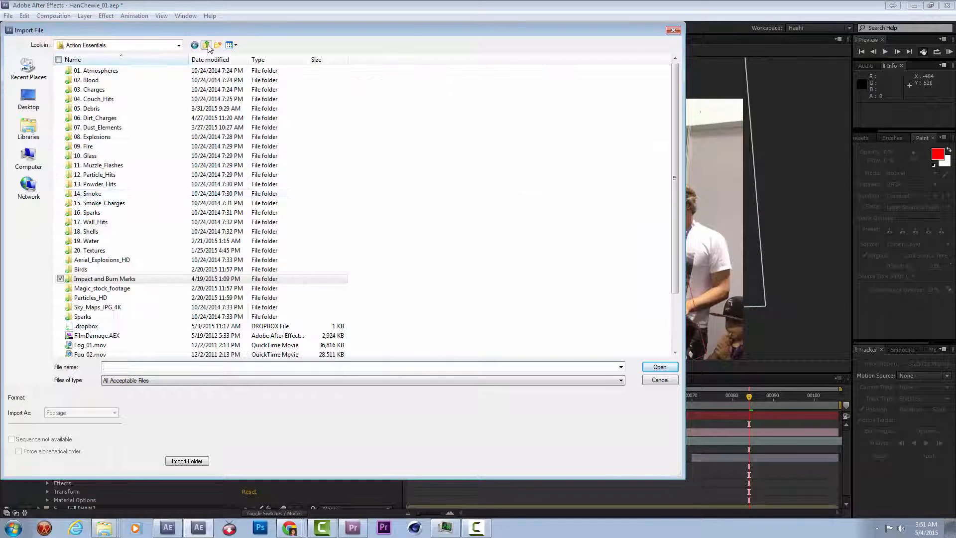
double_click(125, 195)
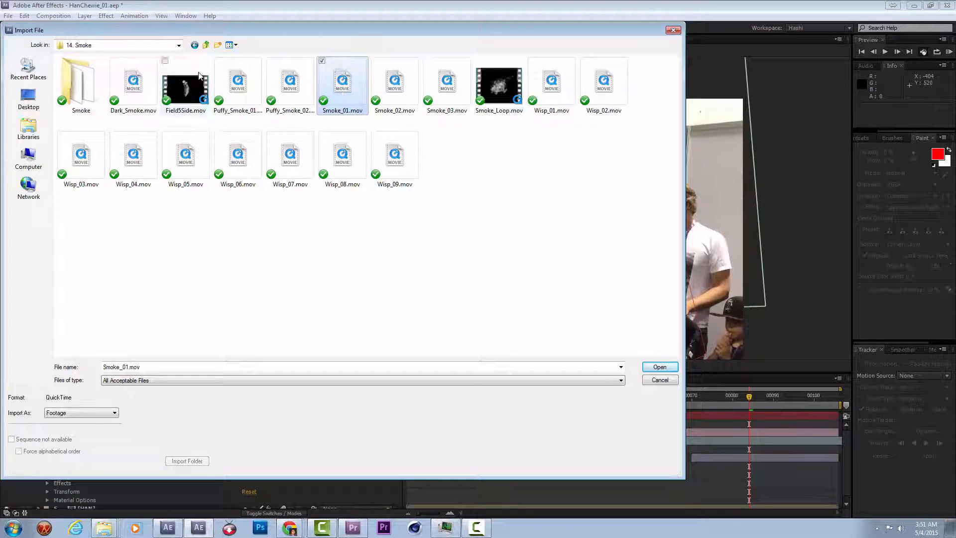
key(BackSpace)
double_click(120, 204)
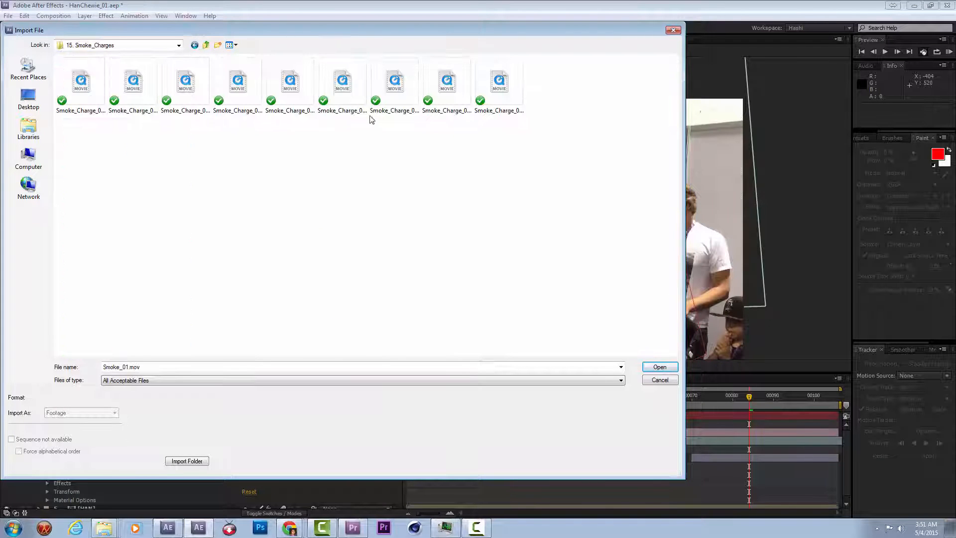
key(ctrl+a)
click(659, 366)
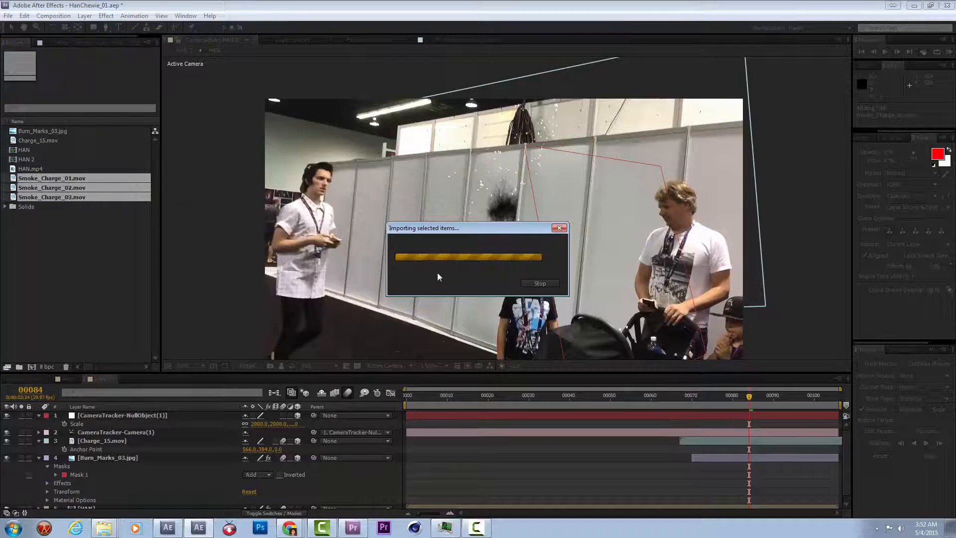
- Review Smoke_Charge_01.mov and Smoke_Charge_02.mov, and add Smoke_Charge_02.mov as the topmost layer of HAN 2
double_click(52, 177)
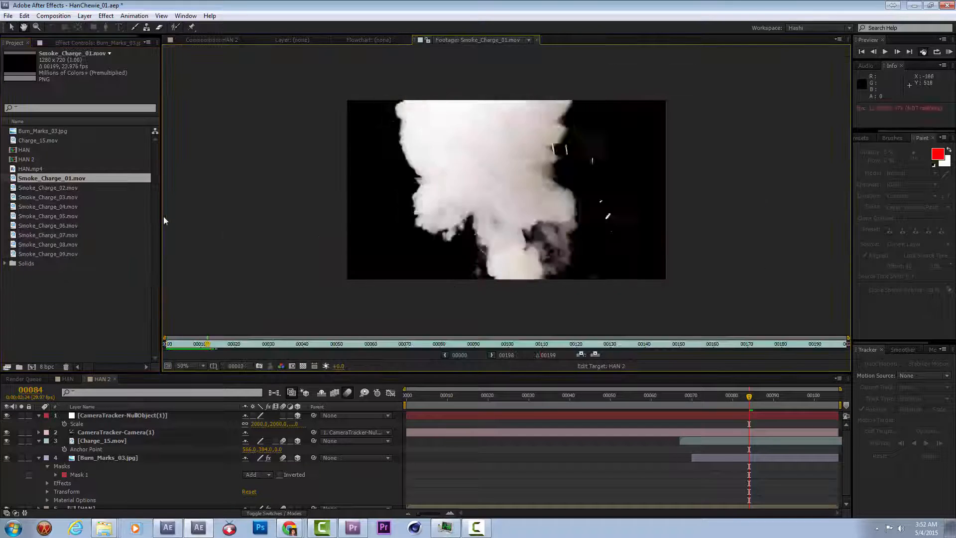
double_click(56, 187)
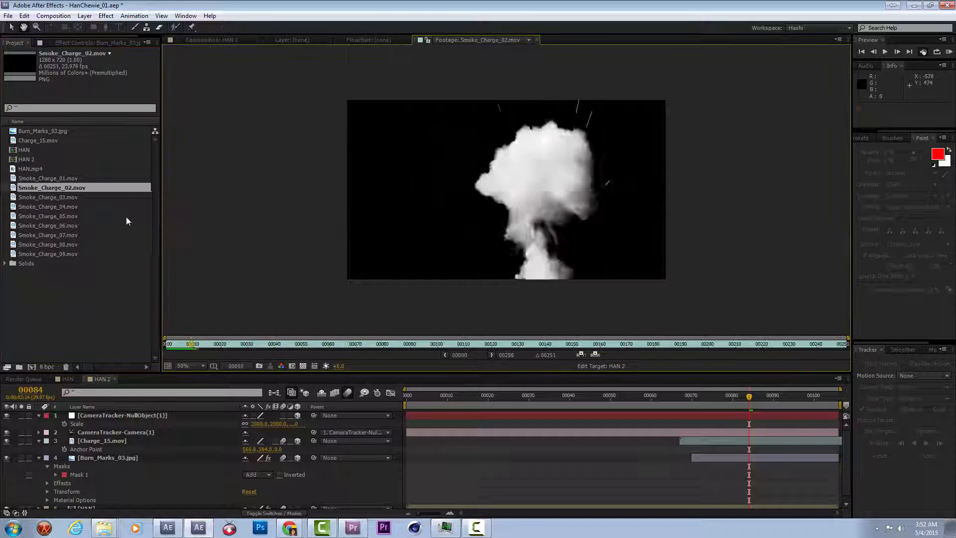
click(64, 188)
drag(175, 36, 633, 415)
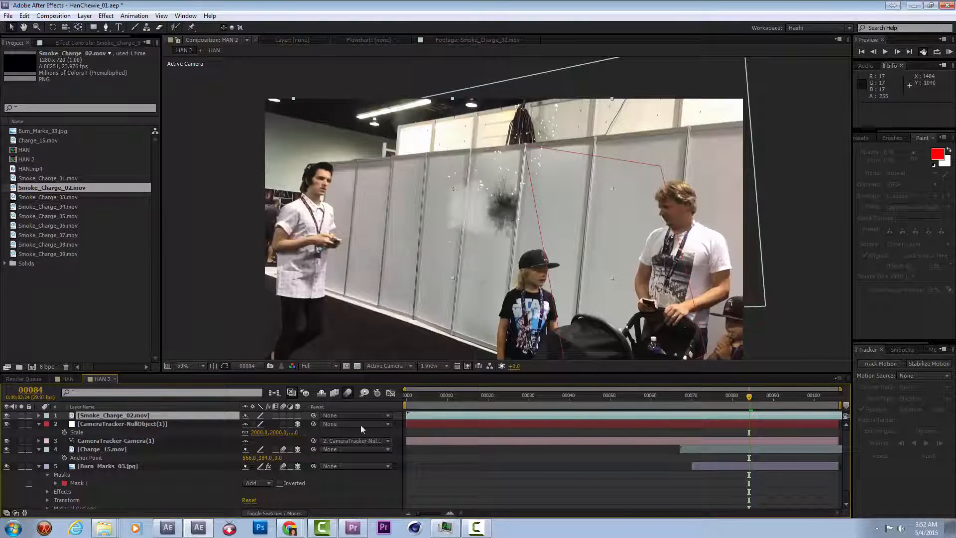
- Start the Smoke_Charge_02.mov layer at frame 51 and isolate its smoke with an elliptical mask whose path is keyframed at frame 84
drag(93, 27, 115, 57)
drag(457, 215, 525, 280)
key(f)
key(m)
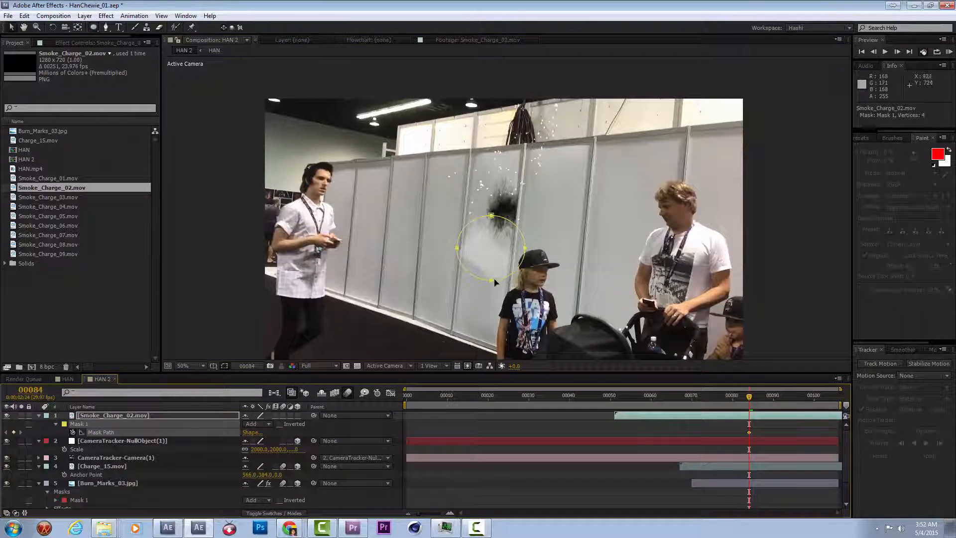
double_click(494, 282)
drag(740, 400, 810, 398)
click(118, 416)
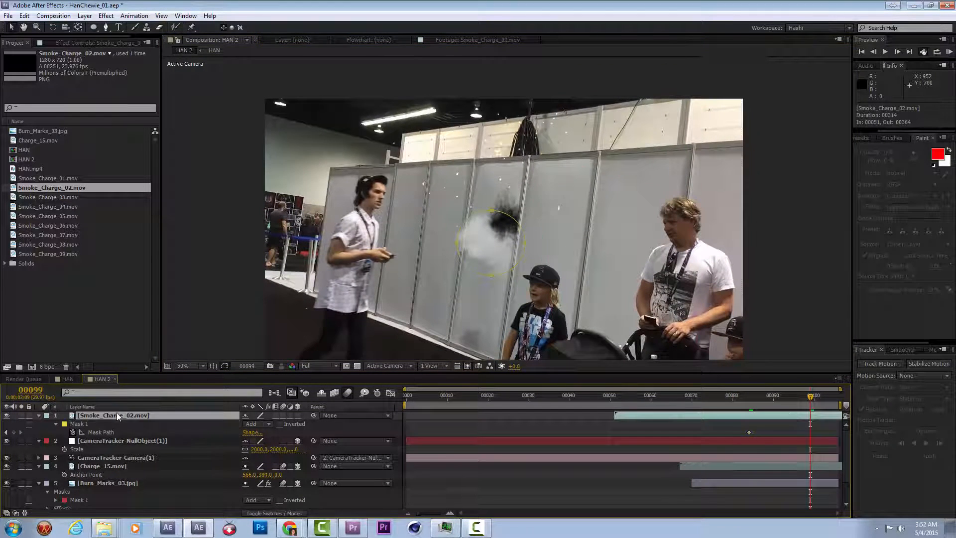
- Conform the Smoke_Charge_02.mov footage to 39.97 frames per second
right_click(81, 188)
mouse_move(124, 231)
click(245, 233)
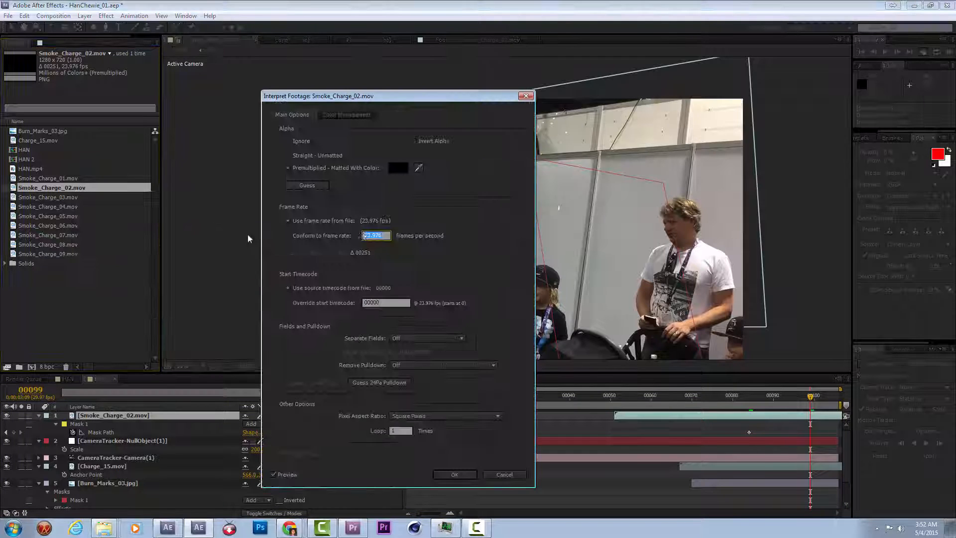
key(Return)
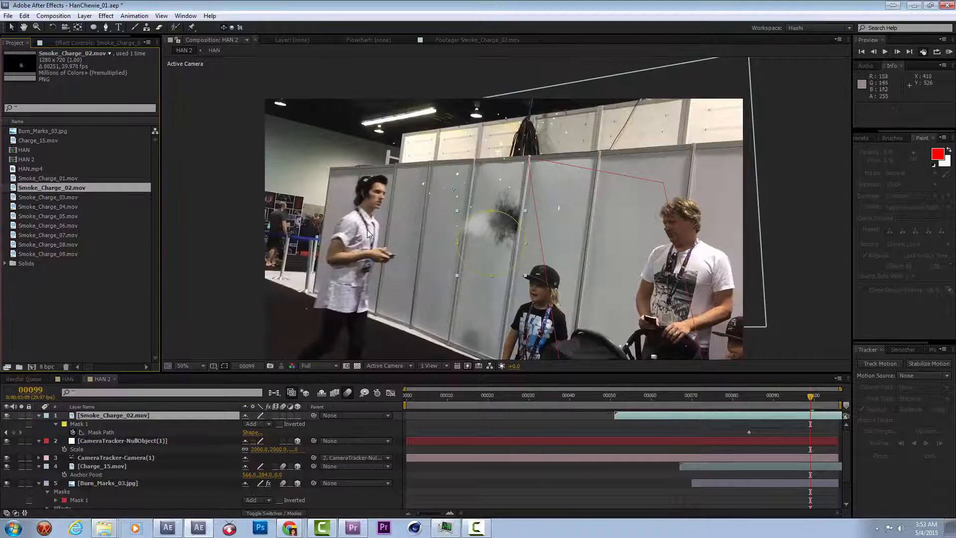
- Conform the Smoke_Charge_02.mov footage to 29.97 frames per second and check the frame rate of Charge_15.mov
right_click(81, 188)
mouse_move(124, 230)
click(245, 233)
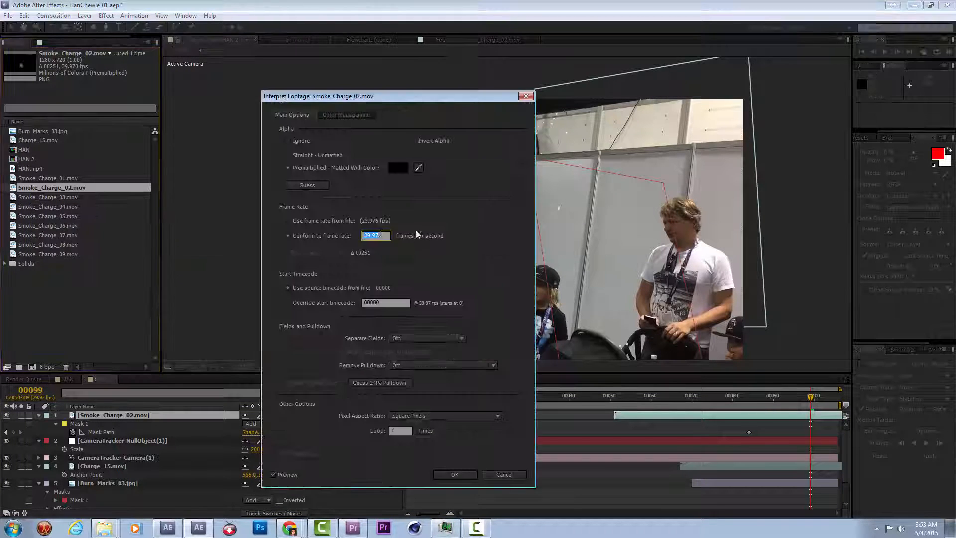
key(Return)
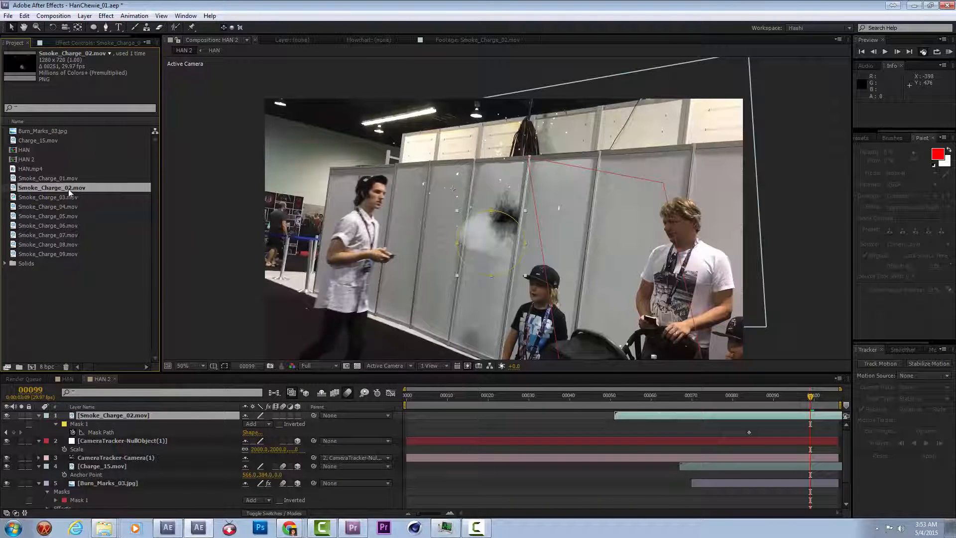
shift+click(60, 254)
click(47, 133)
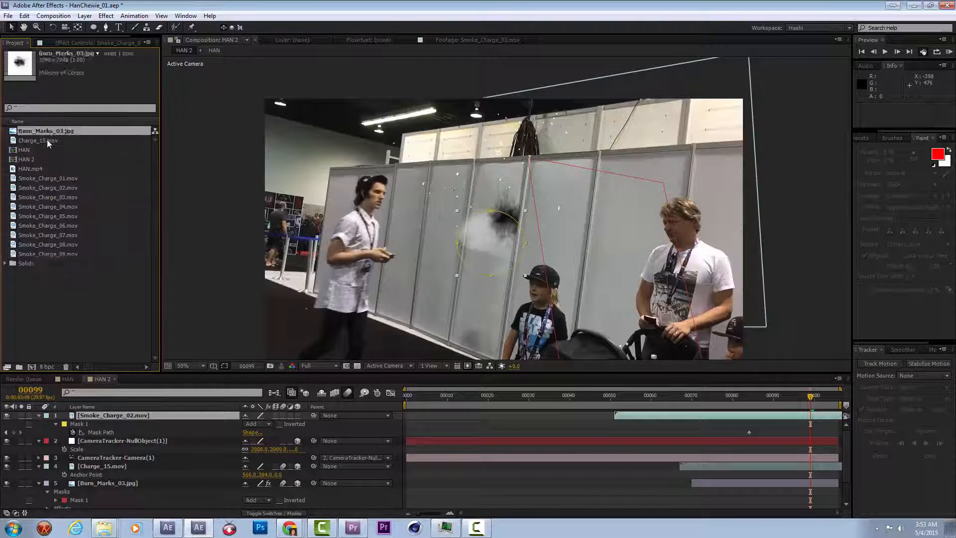
click(740, 415)
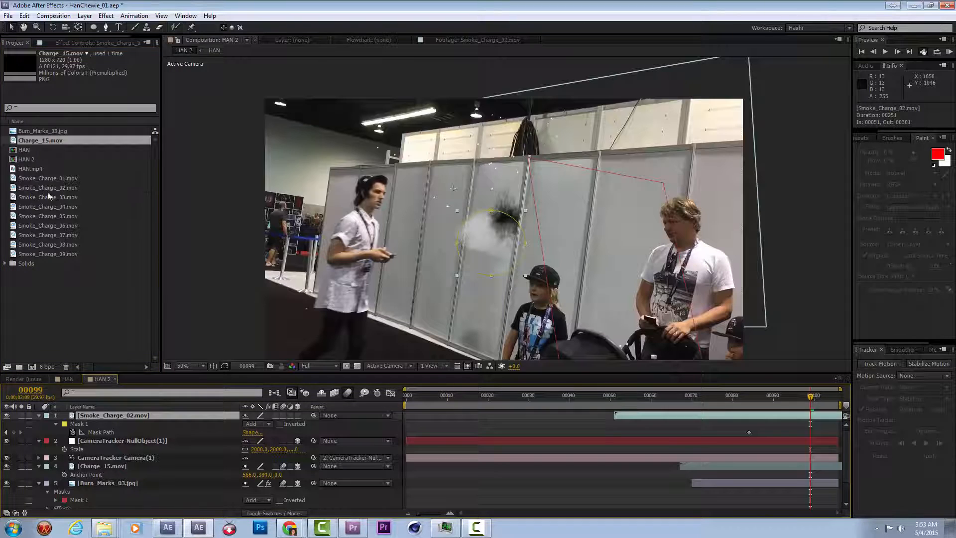
- In a new composition made from Smoke_Charge_02.mov, draw a feathered elliptical mask around the lower smoke puff at frame 24
drag(48, 190, 33, 366)
drag(516, 397, 447, 398)
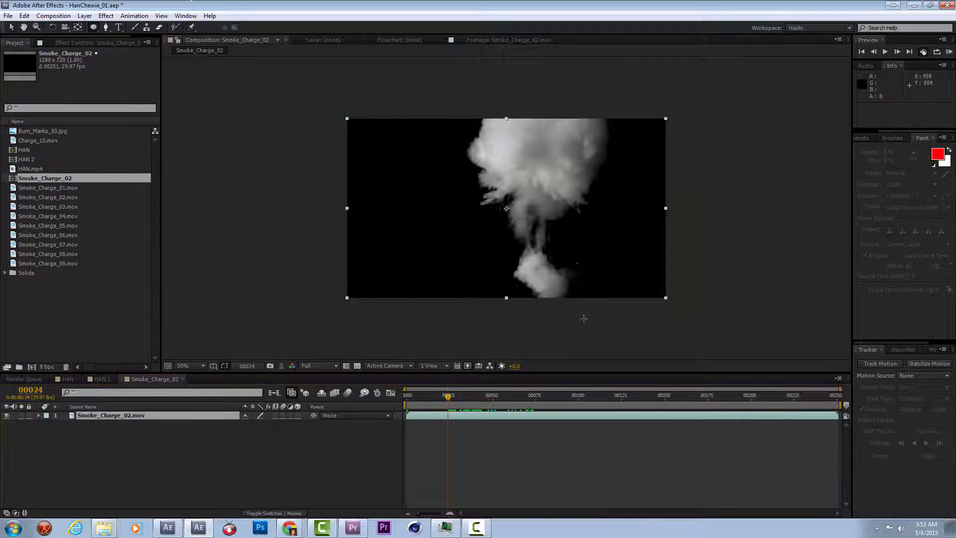
drag(584, 318, 496, 240)
key(f)
drag(255, 433, 278, 433)
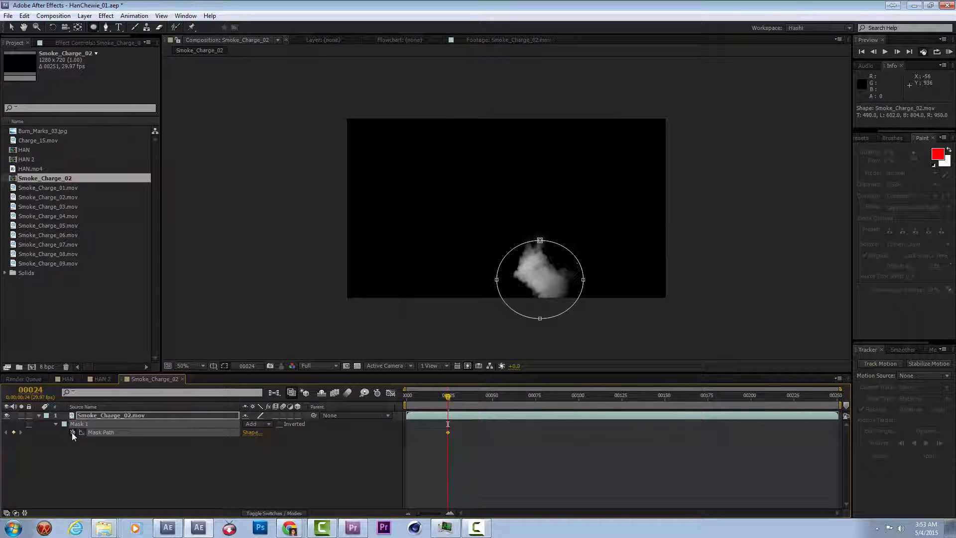
- Keyframe the mask path at frame 195 with the ellipse moved up over the risen smoke
key(v)
double_click(571, 305)
drag(570, 306, 490, 169)
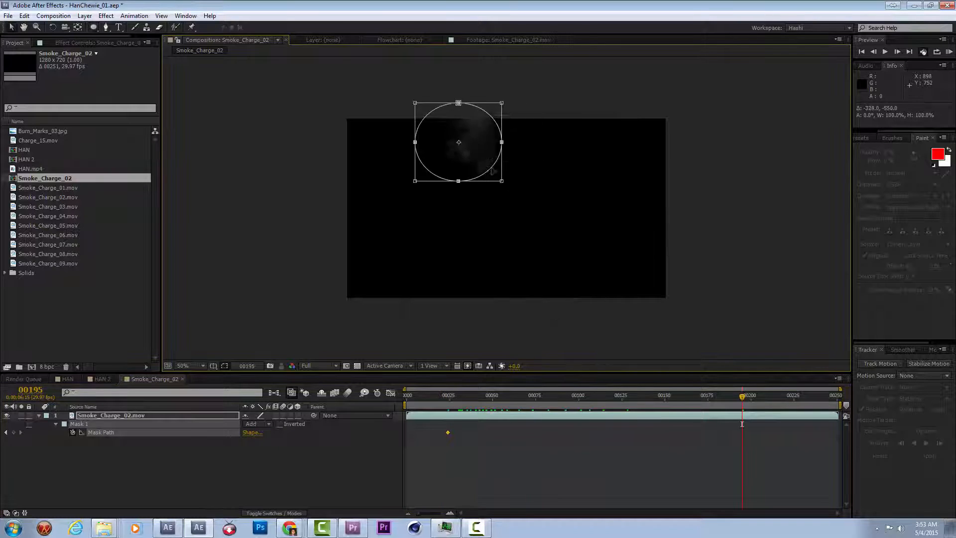
drag(529, 197, 535, 202)
- Adjust the ellipse's position and size at intermediate frames so the mask follows the drifting puff, and return to the HAN 2 composition
drag(742, 396, 671, 402)
key(ctrl+t)
drag(543, 274, 527, 250)
key(Return)
drag(572, 208, 587, 224)
drag(524, 250, 536, 271)
drag(556, 396, 475, 395)
drag(540, 304, 559, 290)
drag(458, 396, 576, 423)
click(111, 378)
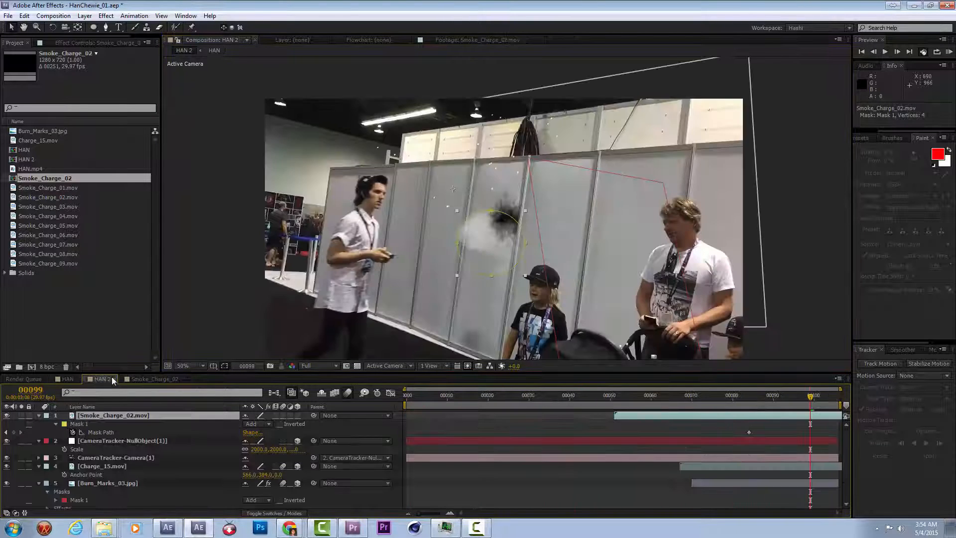
- Replace the Smoke_Charge_02.mov layer with the Smoke_Charge_02 composition beneath Charge_15.mov, as a 3D layer aligned to the burn mark
drag(45, 178, 132, 479)
click(133, 415)
key(Delete)
click(297, 458)
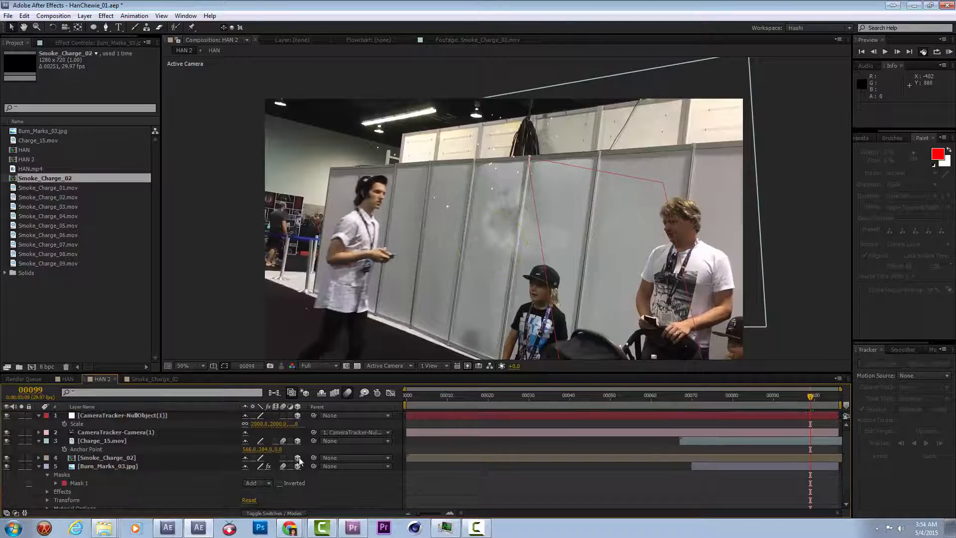
click(130, 458)
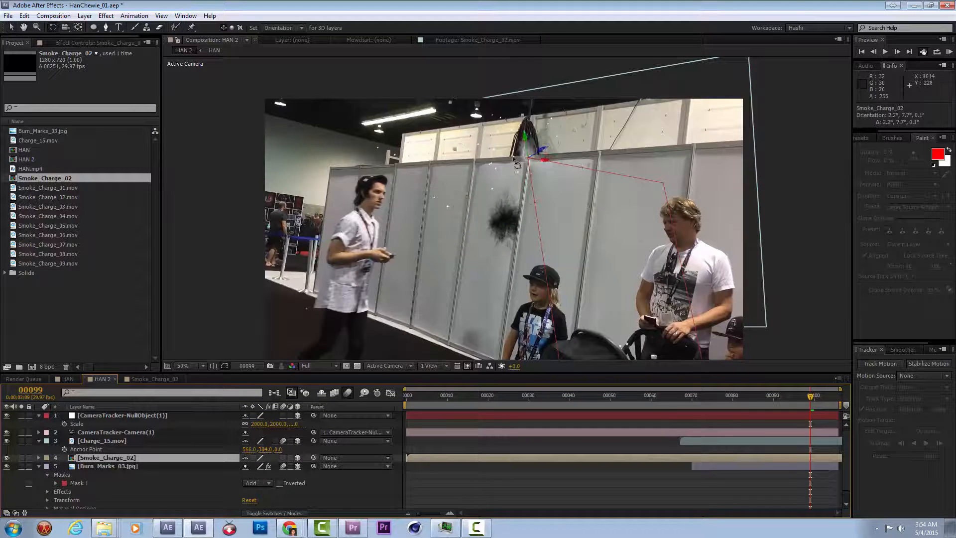
drag(513, 159, 538, 136)
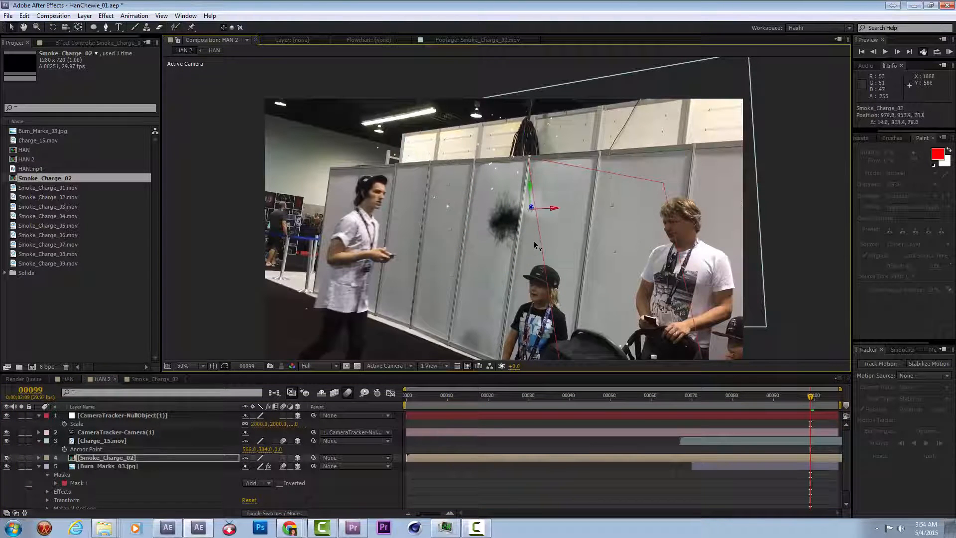
- Enable time remapping on the Smoke_Charge_02 layer, slide it in time and trim its start to frame 70
key(ctrl+alt+t)
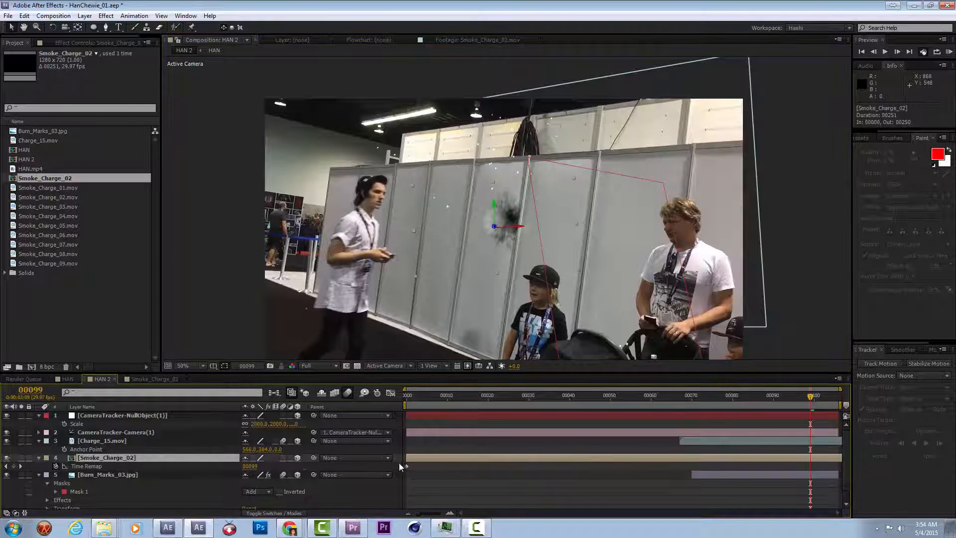
drag(624, 467, 668, 467)
drag(639, 459, 683, 460)
click(692, 400)
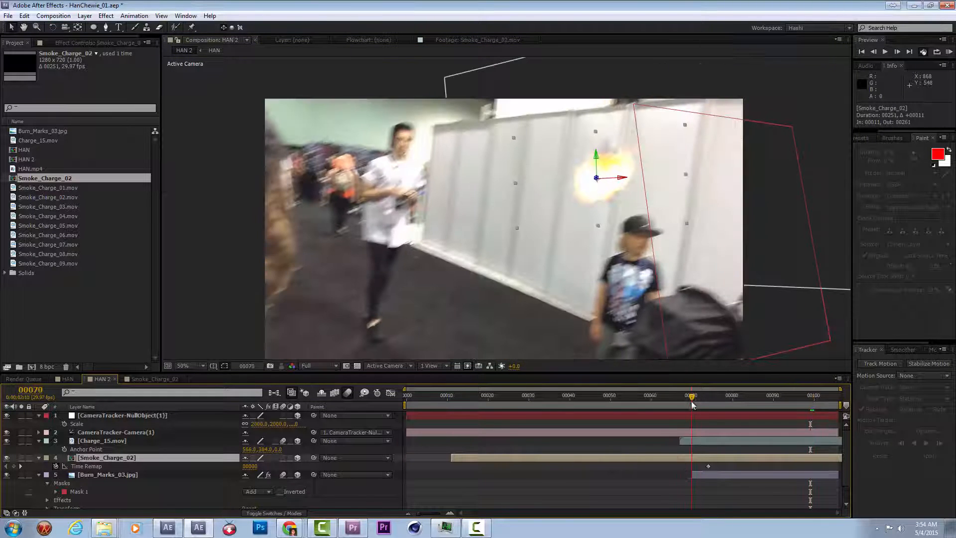
key(alt+[)
- Shift the smoke's time-remap start to frame 43 with the layer still beginning at frame 70, and raise the smoke on the wall
drag(699, 398, 773, 402)
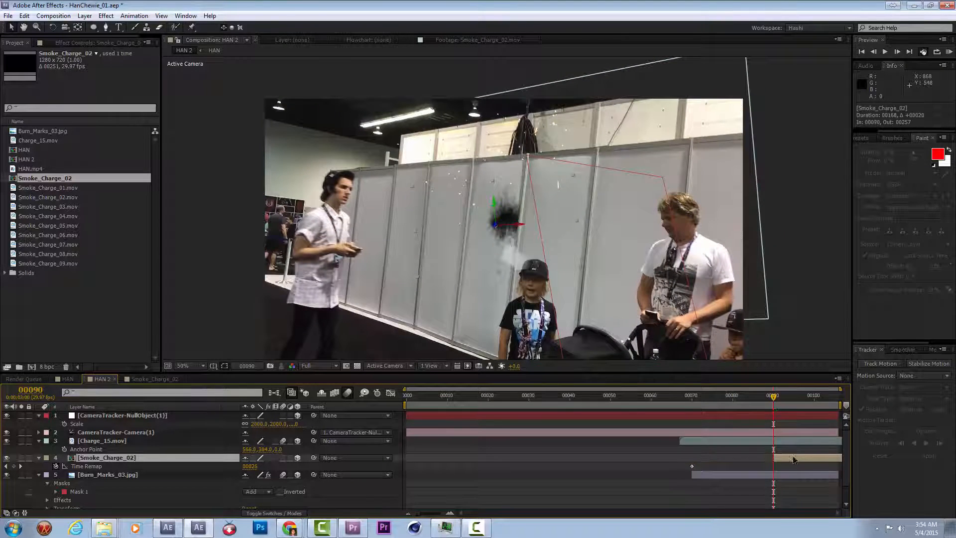
mouse_move(696, 400)
mouse_down()
mouse_move(722, 404)
mouse_move(708, 404)
mouse_up()
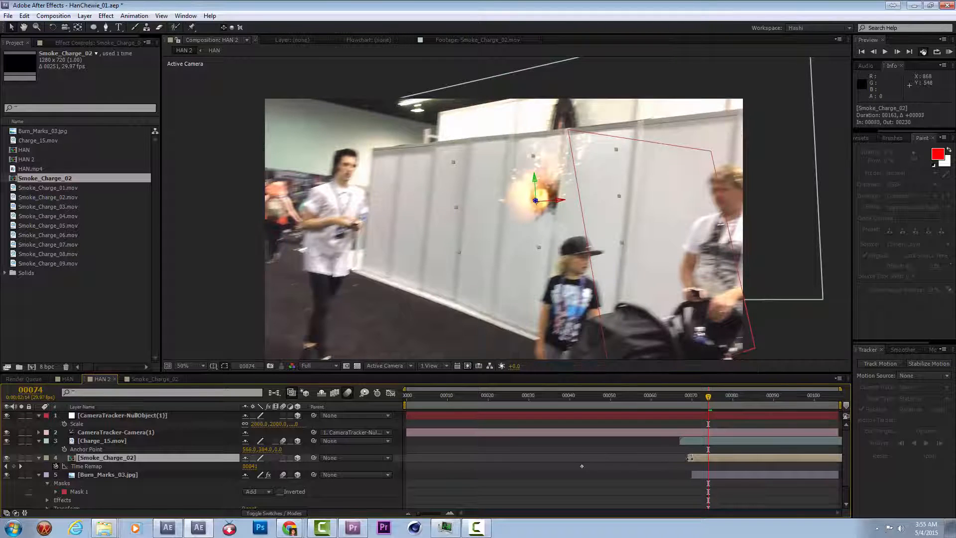
key(i)
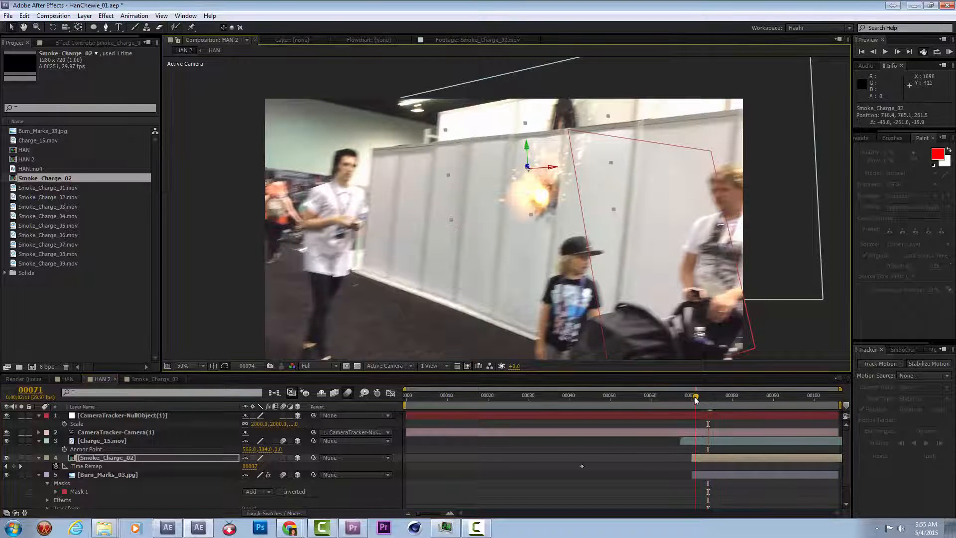
click(947, 52)
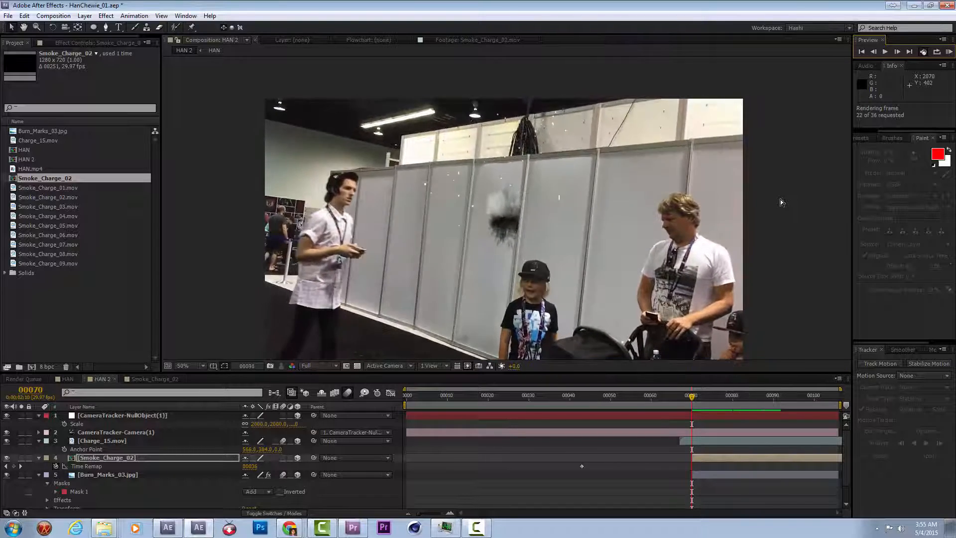
key(space)
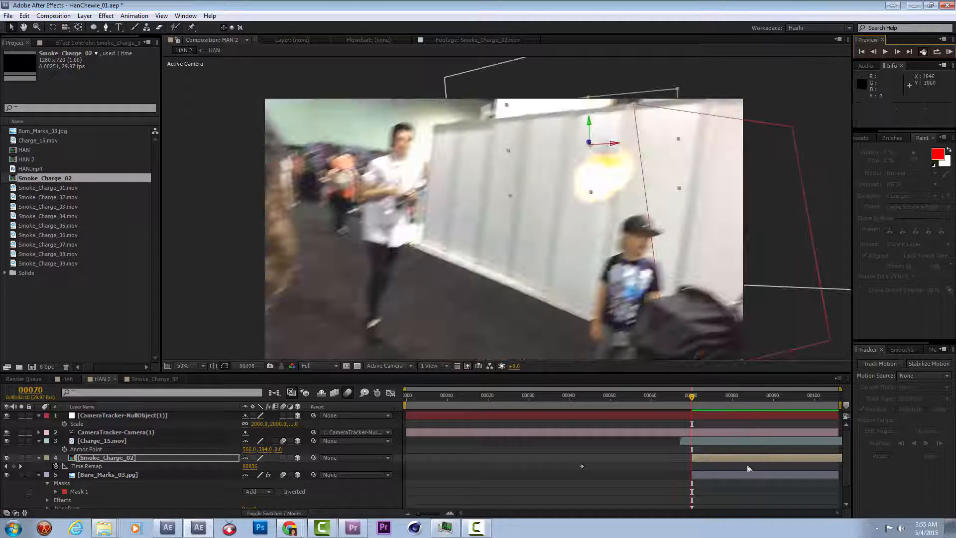
- Add a Time Remap keyframe to the Smoke_Charge_02 layer at frame 70 and keep the layer starting at that frame
click(7, 466)
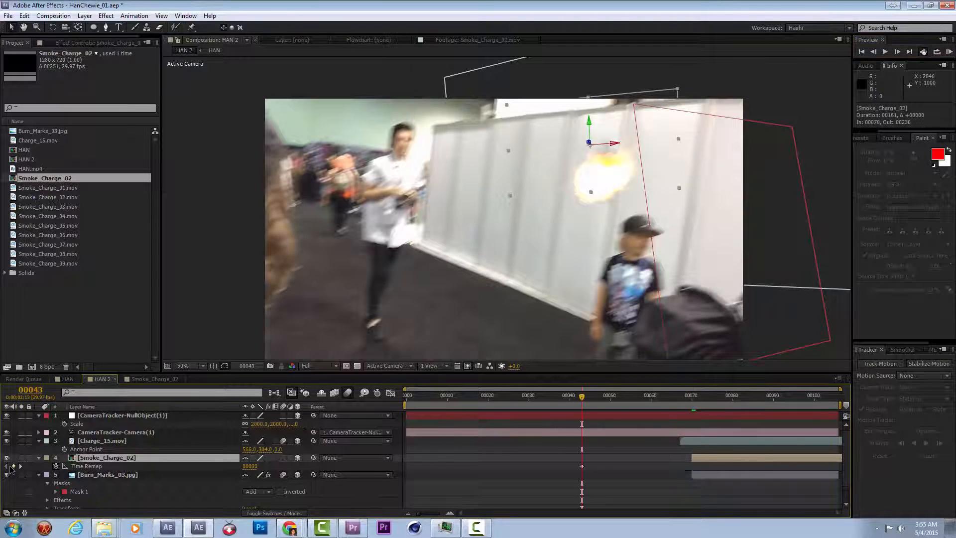
click(692, 397)
click(14, 466)
drag(766, 458, 464, 460)
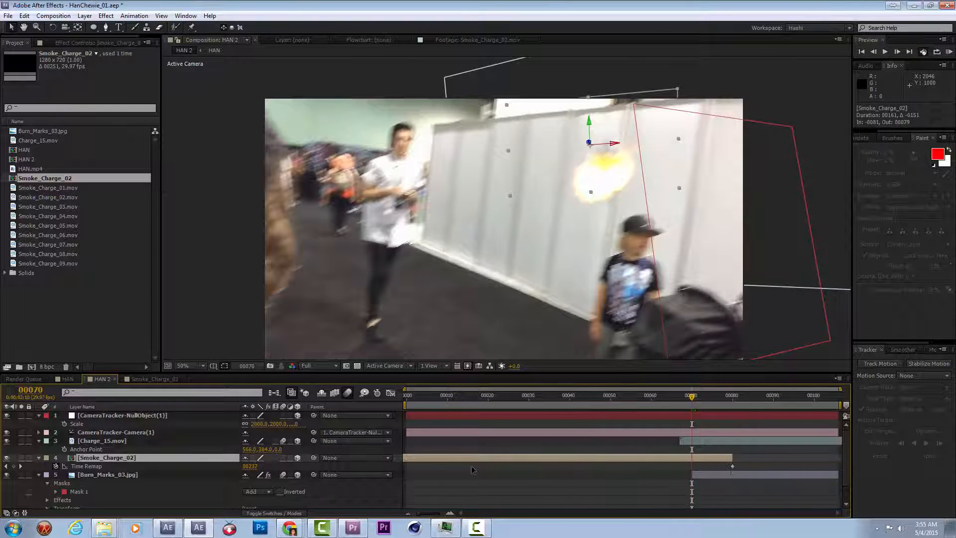
drag(732, 467, 514, 471)
drag(456, 456, 626, 456)
drag(823, 458, 834, 457)
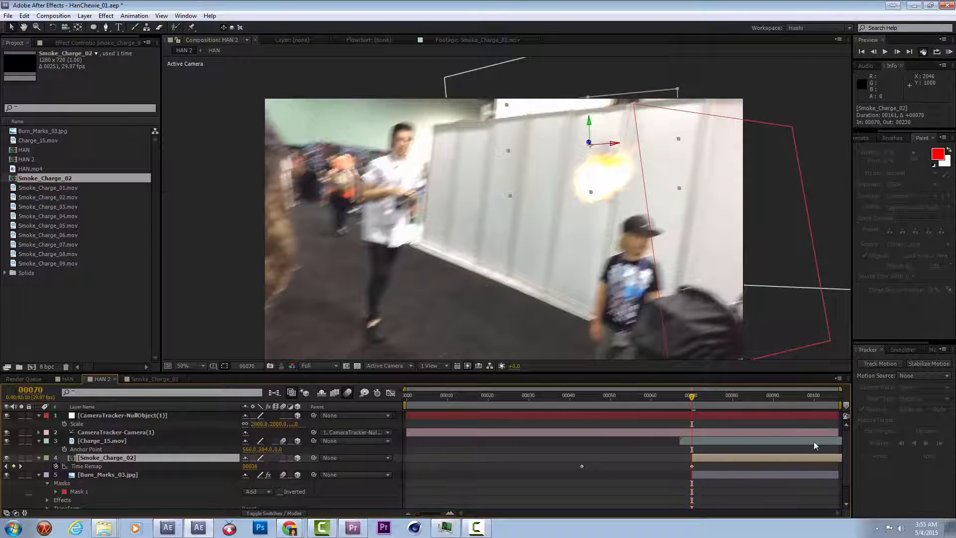
- Apply a Fill effect to the Smoke_Charge_02 layer and set its color to black
right_click(816, 457)
click(97, 40)
right_click(75, 118)
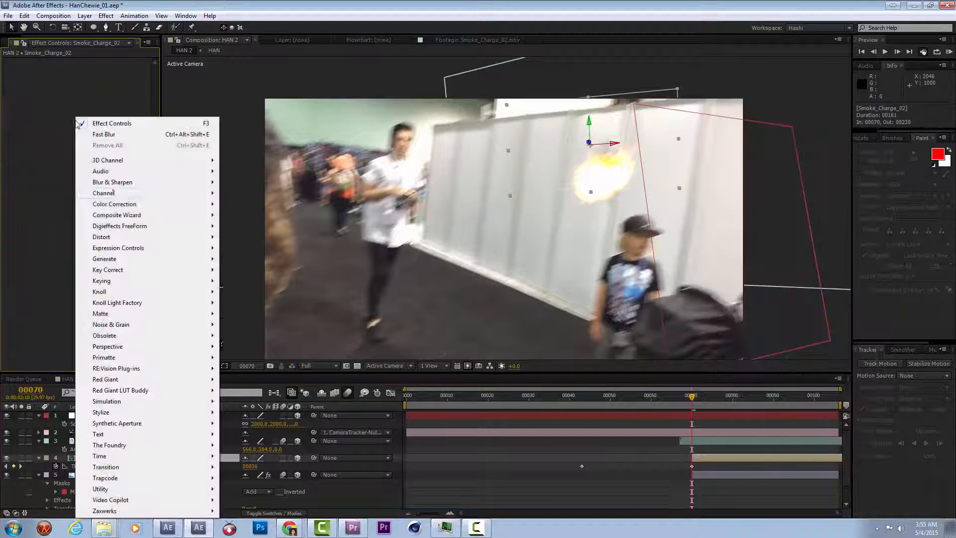
mouse_move(141, 259)
click(238, 411)
click(93, 87)
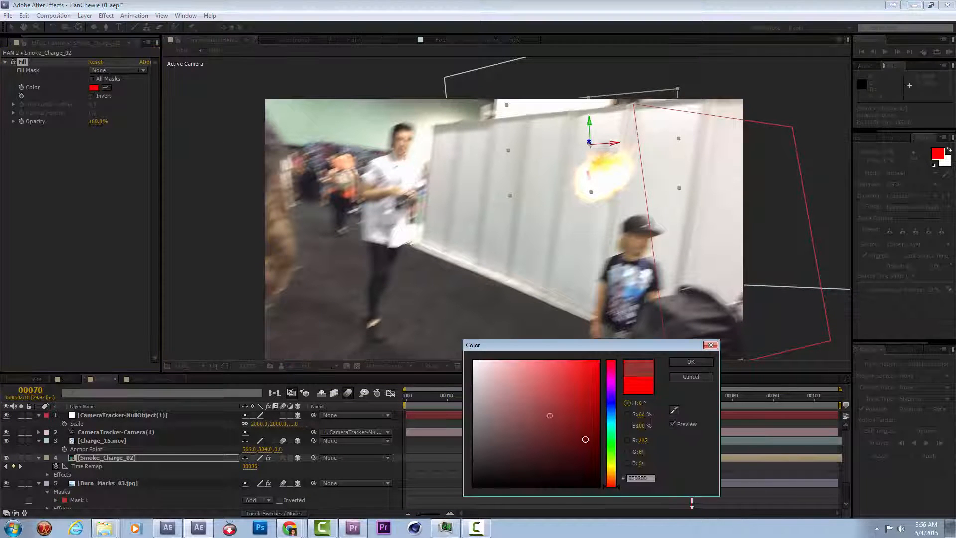
click(693, 361)
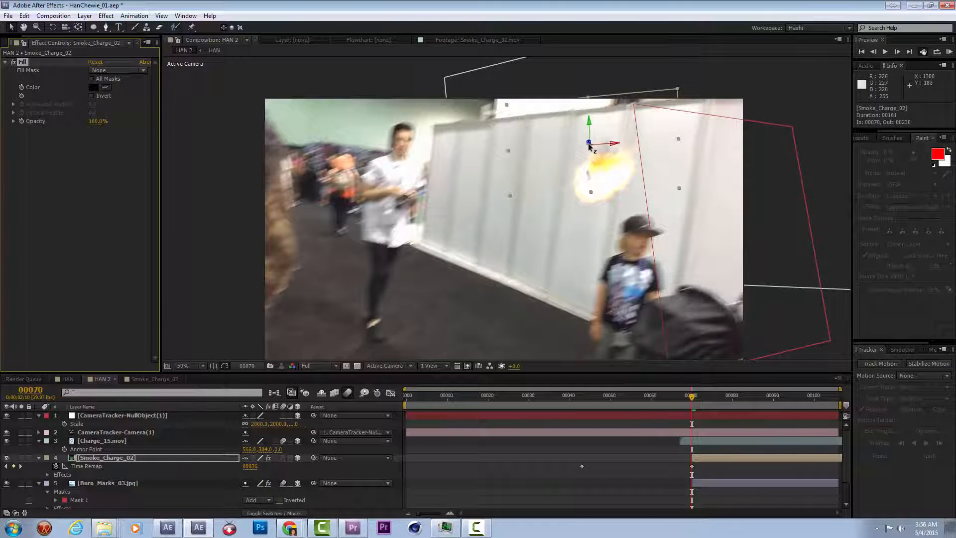
- Preview the composite, and rotate and reposition the black smoke so it rises from the explosion
key(KP_0)
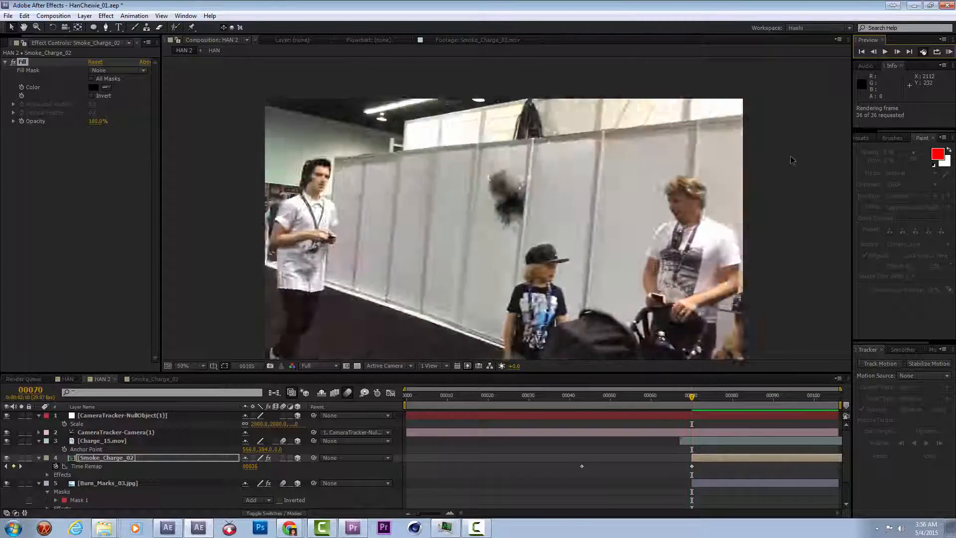
drag(692, 396, 728, 395)
key(w)
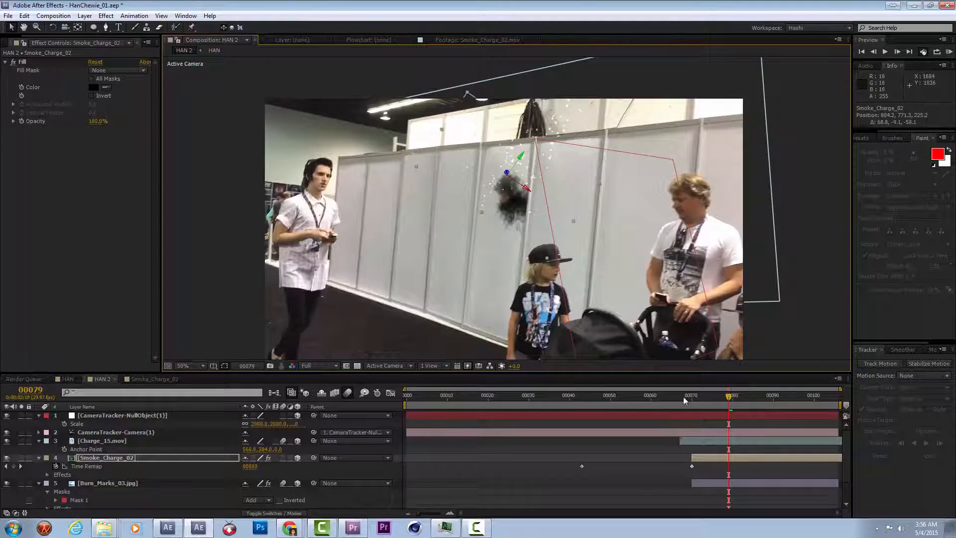
key(KP_0)
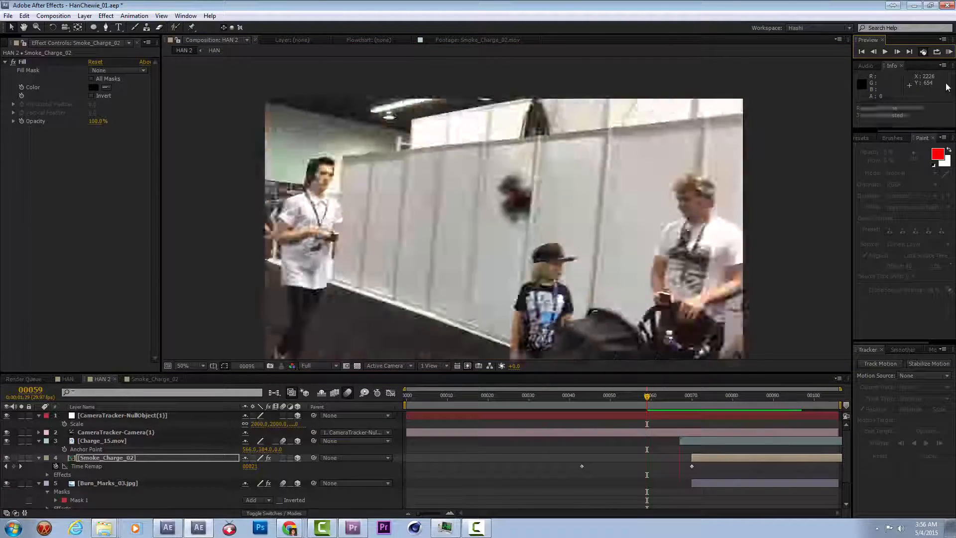
click(691, 395)
drag(639, 230, 669, 299)
drag(613, 238, 616, 198)
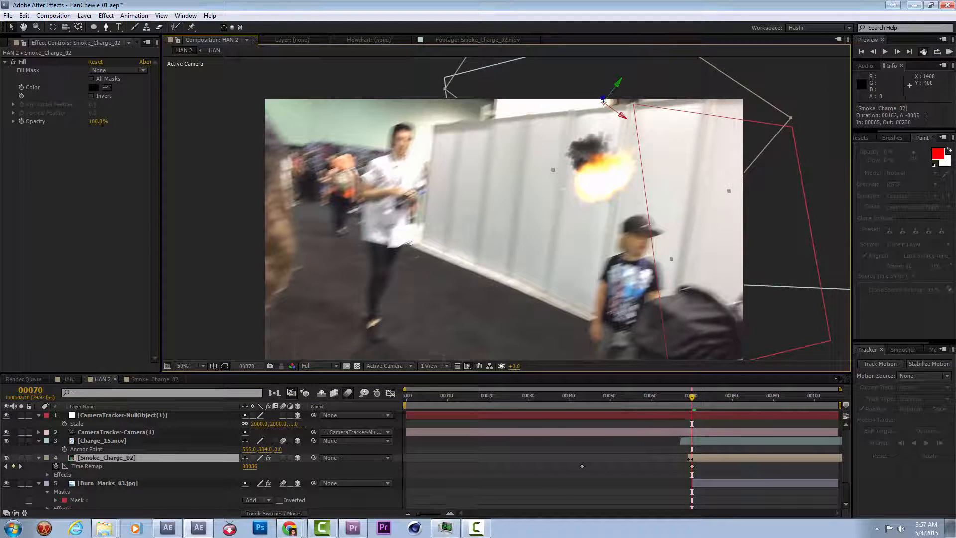
- Fade in the smoke layer with opacity keyframes from 0% at frame 69 to frame 72, and nudge it toward the explosion
drag(689, 457, 698, 460)
key(alt+shift+t)
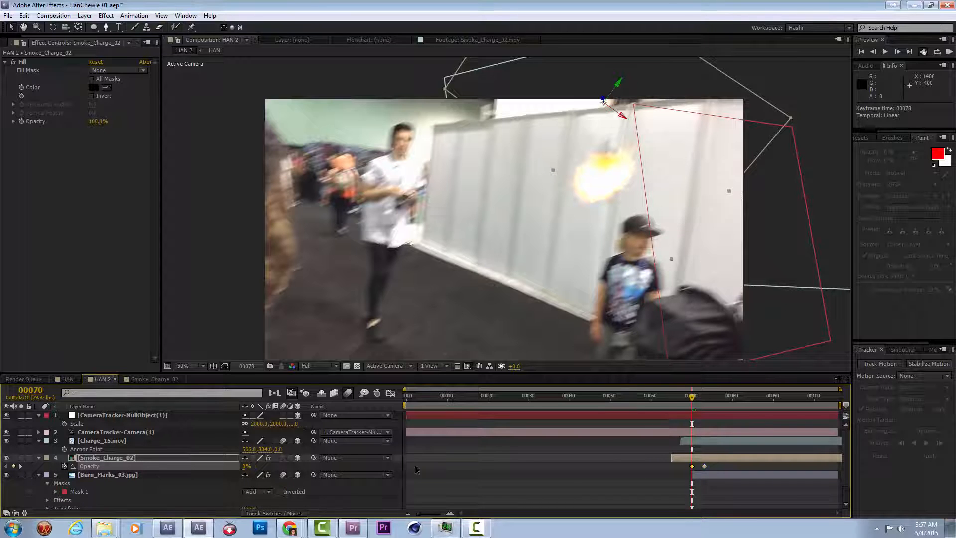
drag(705, 458, 701, 462)
drag(631, 155, 635, 164)
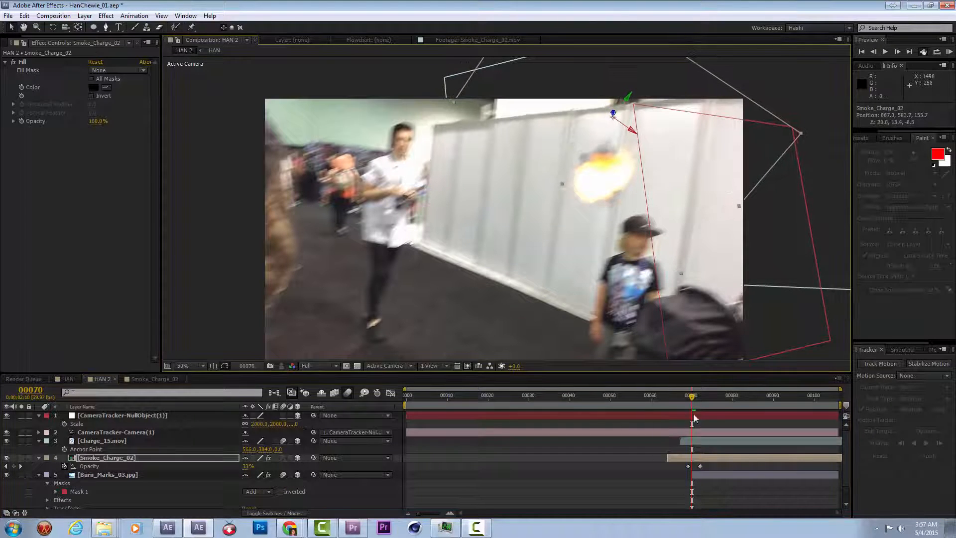
- Trim the start of Charge_15.mov so the explosion begins at frame 69, then save the project and preview the shot
key(Page_Up)
key(Page_Up)
click(698, 443)
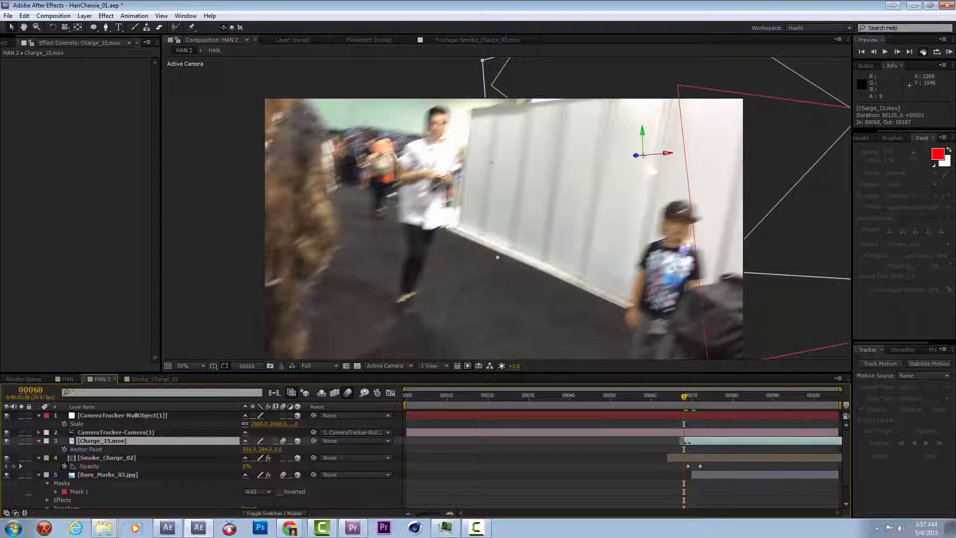
key(ctrl+s)
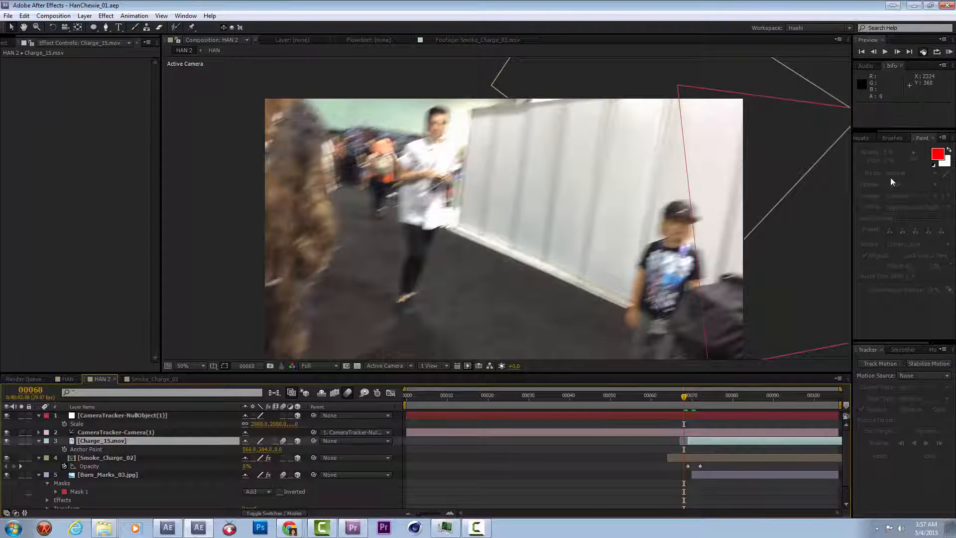
click(949, 52)
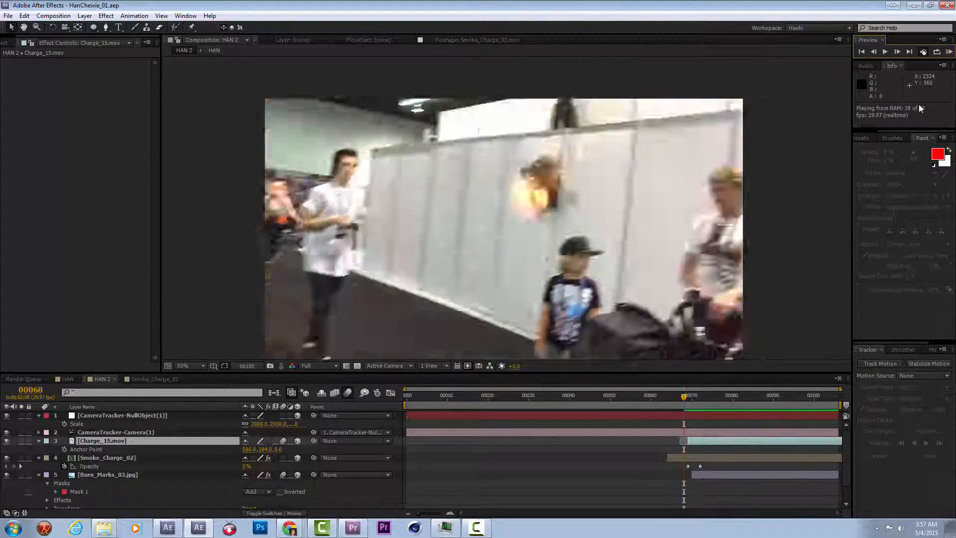
key(space)
- Create a white solid layer at the top of the HAN 2 composition
click(725, 409)
drag(725, 409, 686, 421)
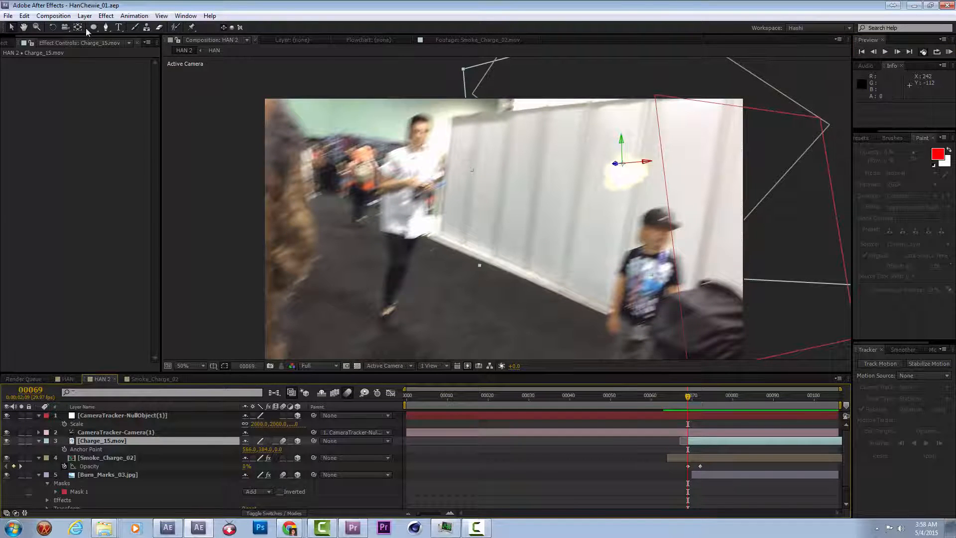
click(85, 15)
mouse_move(97, 25)
click(196, 38)
click(599, 418)
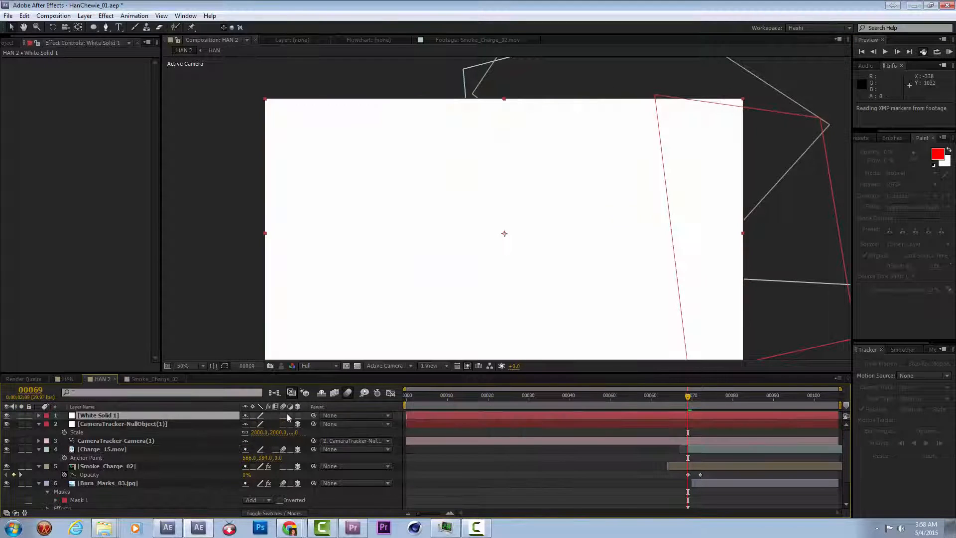
- Make the white solid a 3D layer, orient it in the scene and scale it to about 197% by 240%
key(w)
drag(655, 87, 428, 204)
key(ctrl+z)
click(695, 396)
drag(630, 110, 569, 204)
drag(609, 172, 438, 163)
drag(259, 248, 40, 419)
- Apply the Beam effect to the white solid and set its inside color to white
right_click(314, 159)
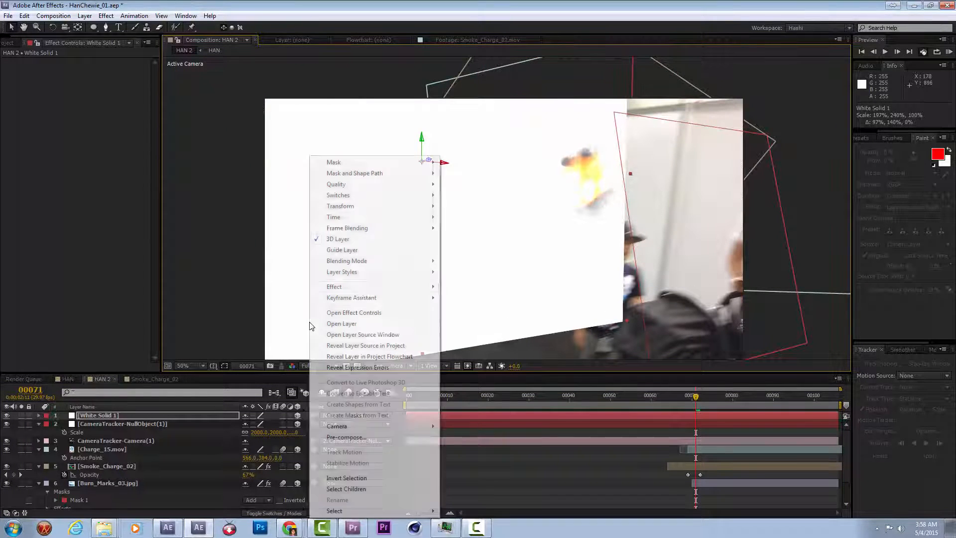
mouse_move(343, 286)
mouse_move(209, 278)
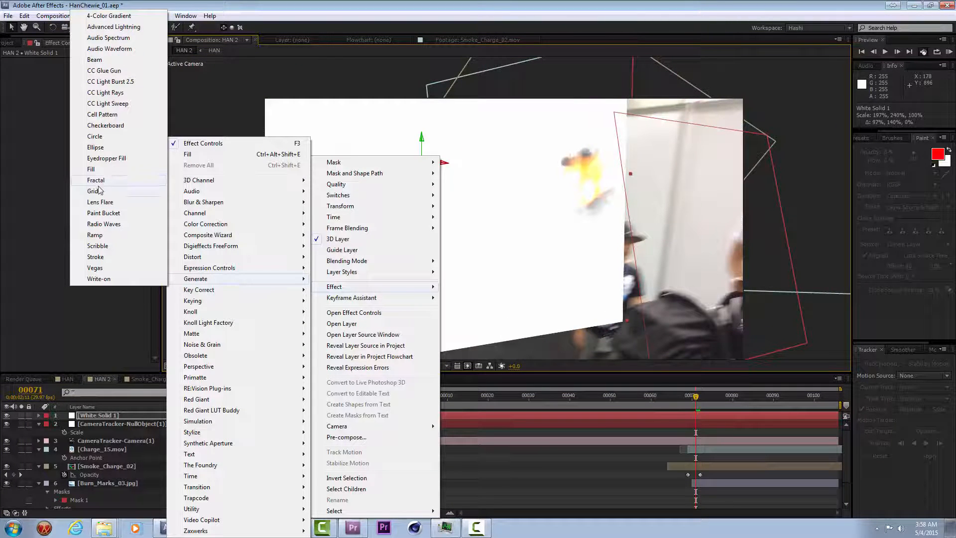
click(97, 59)
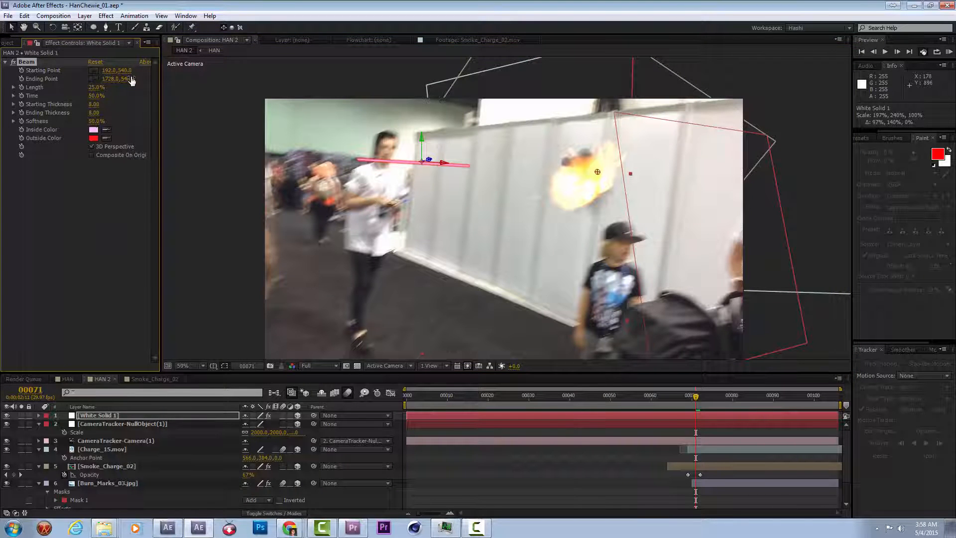
click(93, 129)
click(678, 362)
- Try a bright yellow inside color for the beam
click(94, 138)
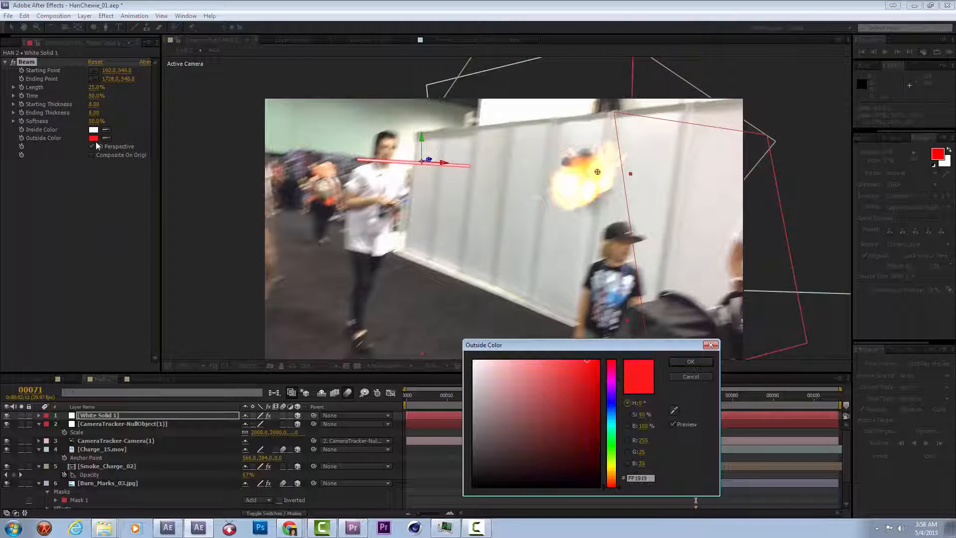
click(682, 375)
click(93, 130)
click(611, 468)
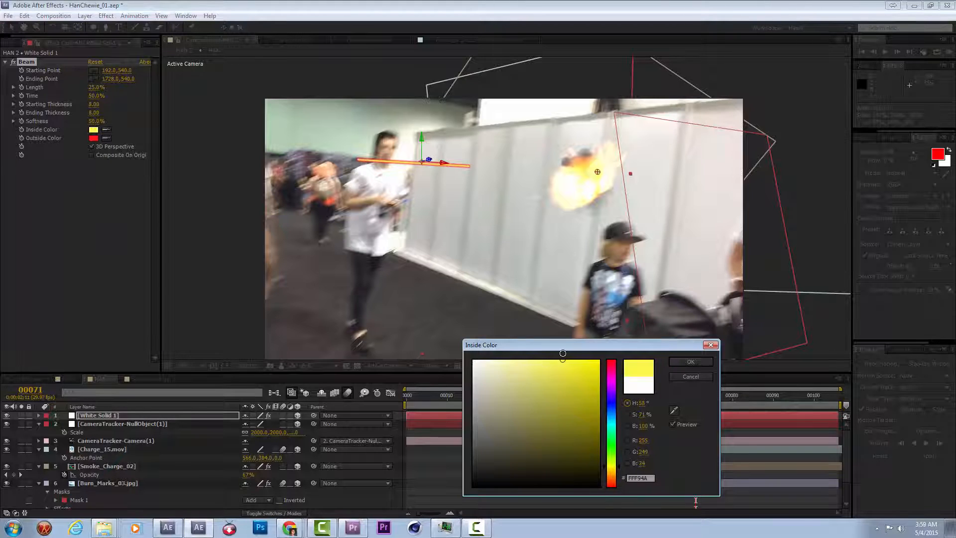
click(690, 362)
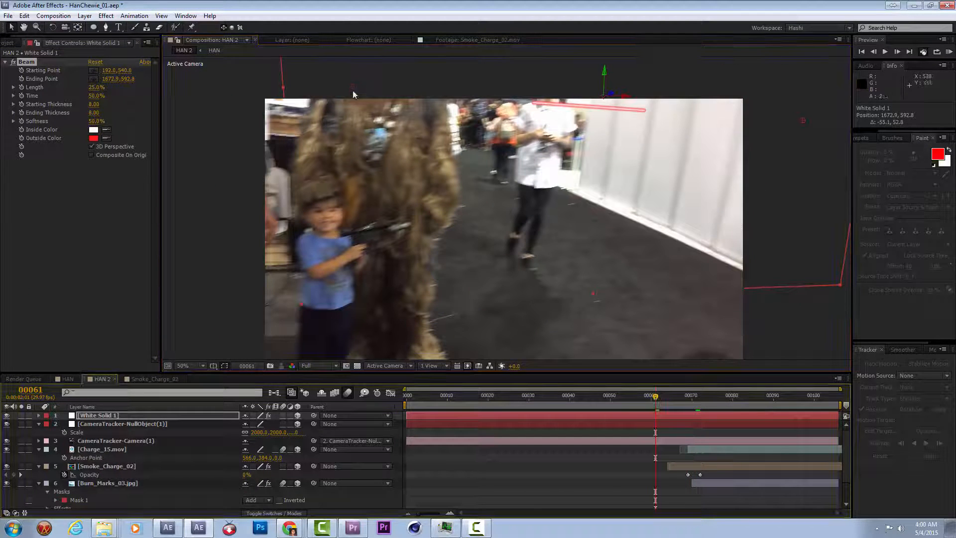
- At frame 61, place the beam's starting point on the child's blaster muzzle and set its starting thickness to 15.10 and ending thickness to 16.20
drag(409, 225, 407, 226)
drag(125, 113, 133, 113)
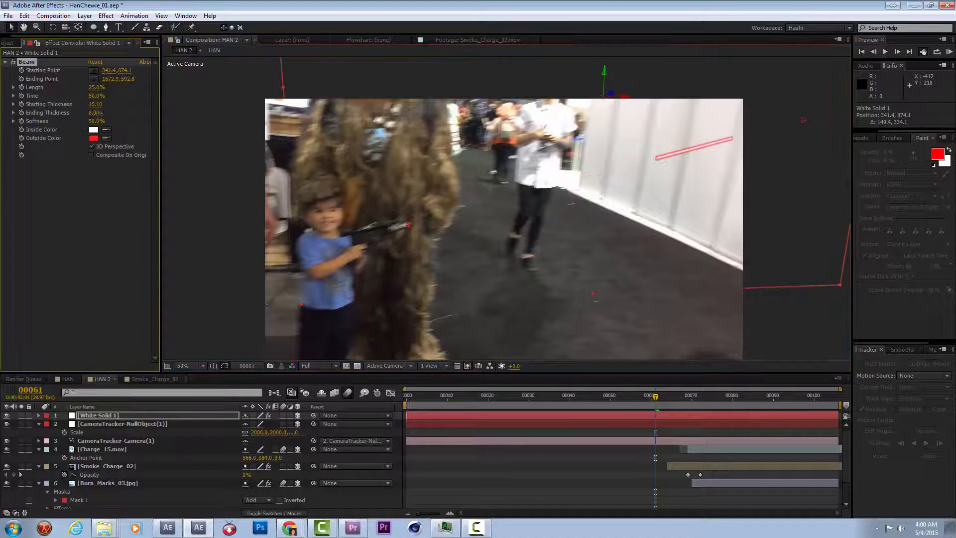
- Change the blending mode of the beam's white solid layer so it brightens the footage
right_click(152, 415)
mouse_move(183, 169)
click(75, 205)
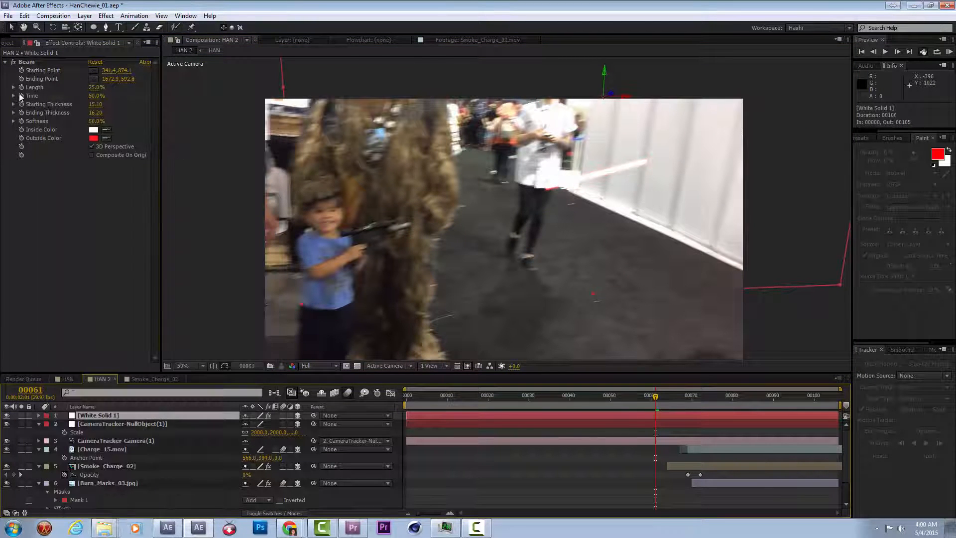
- Animate the beam's Time from 0% at frame 61 to its full travel at frame 70
click(22, 95)
key(u)
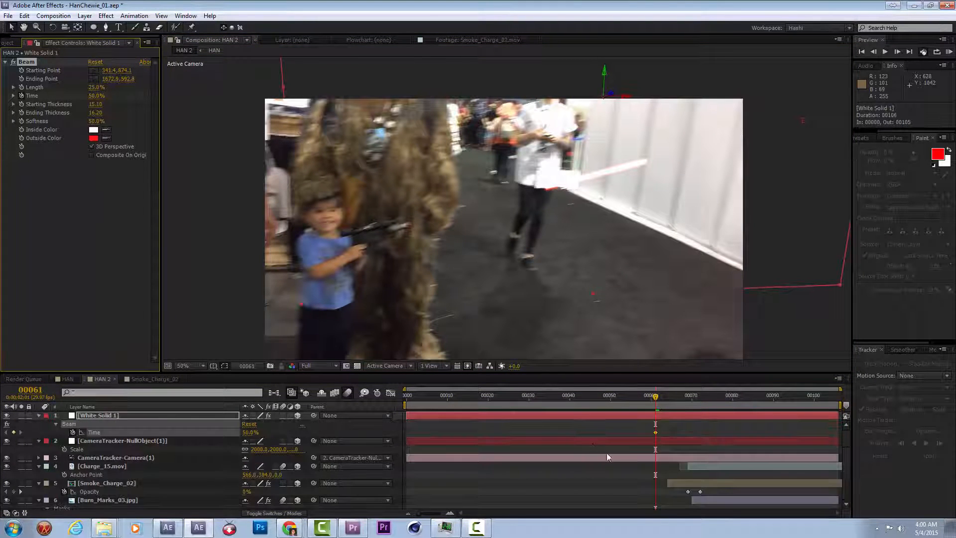
drag(228, 436, 225, 437)
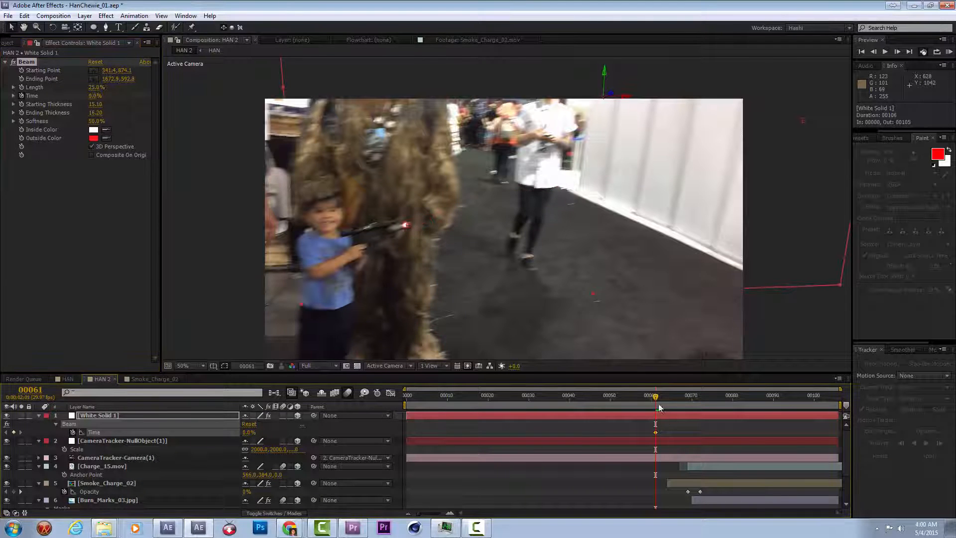
drag(656, 399, 689, 404)
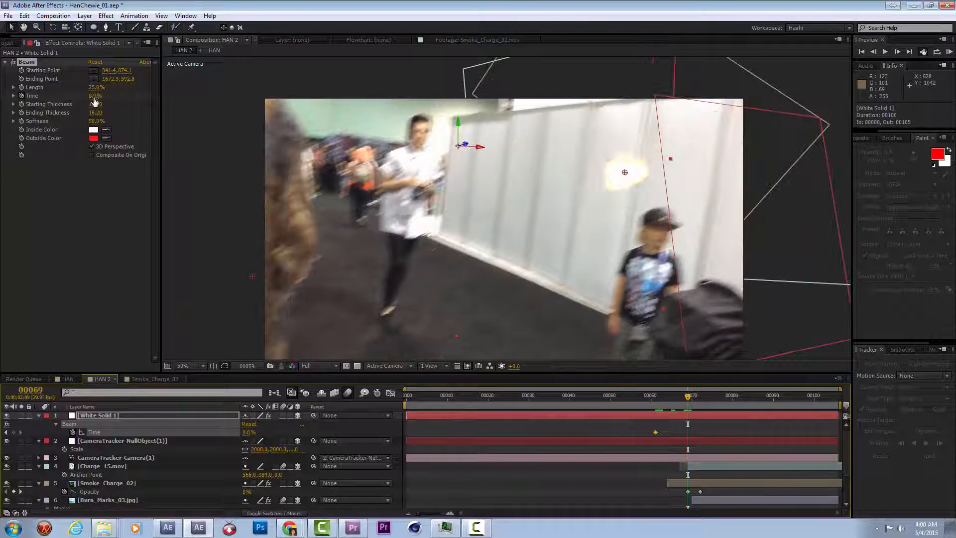
- Trim the beam's white solid layer so it only spans its two Time keyframes
click(654, 404)
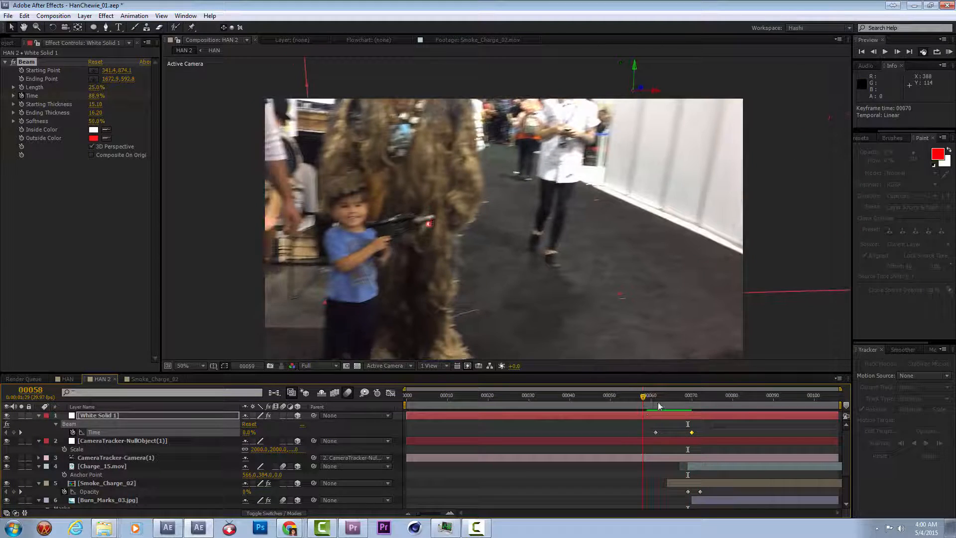
click(659, 415)
key(alt+[)
mouse_move(657, 399)
mouse_down()
mouse_move(691, 400)
mouse_move(639, 398)
mouse_up()
key(alt+])
- Move the beam's first Time keyframe to frame 64 for a faster shot and preview the result
click(949, 52)
drag(655, 432, 667, 432)
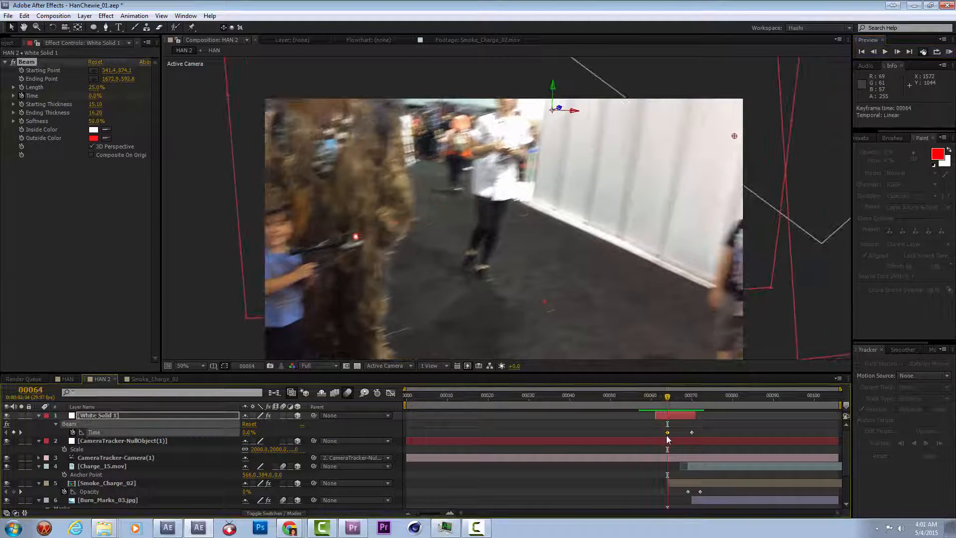
key(KP_0)
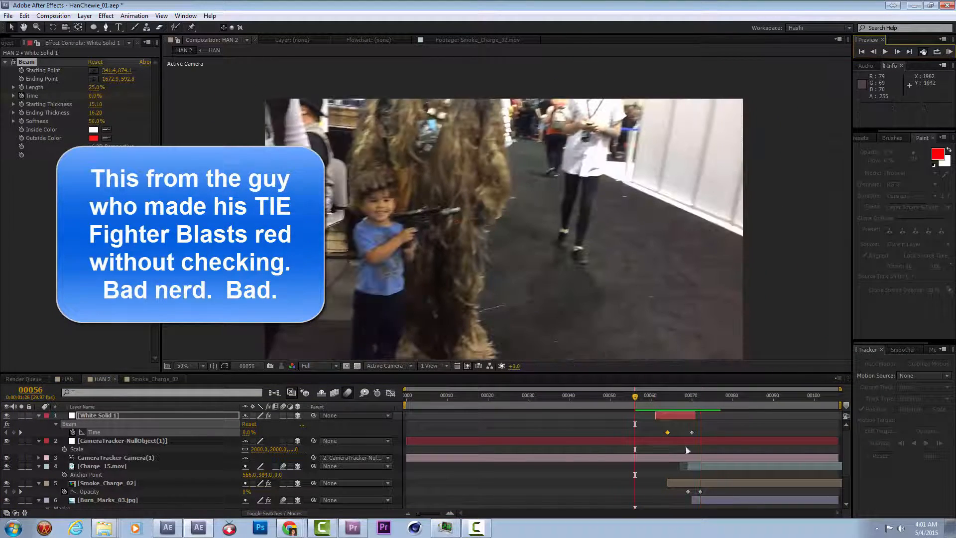
- Shift the beam earlier so its first Time keyframe sits at frame 59, and move the explosion, smoke and burn mark earlier, the burn mark starting at frame 64
click(668, 433)
drag(676, 417, 657, 418)
click(704, 464)
scroll(704, 462, down, 3)
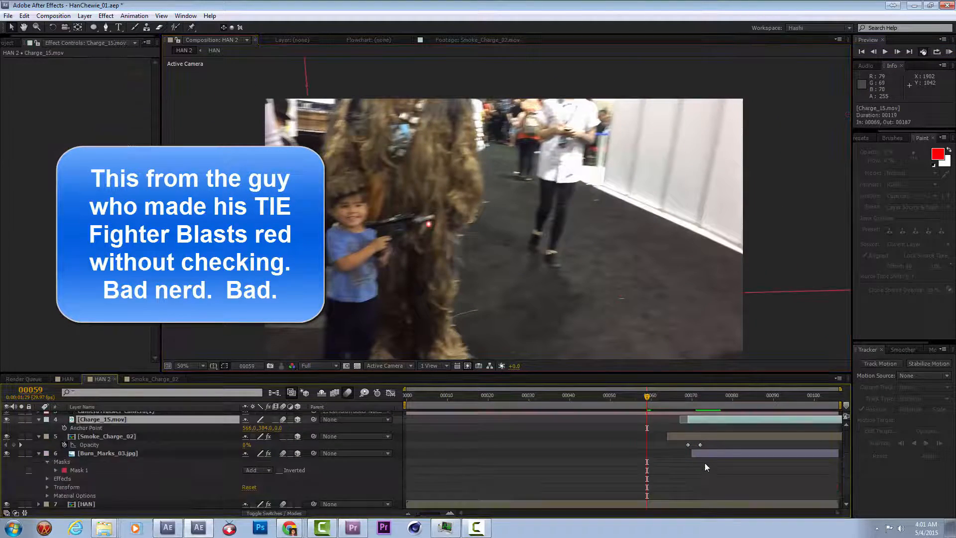
shift+click(722, 453)
mouse_move(723, 453)
mouse_down()
mouse_move(683, 450)
mouse_move(704, 453)
mouse_up()
key(Page_Down)
key(Page_Down)
key(Page_Down)
key(Page_Down)
key(Page_Down)
- Trim the beam layer's start to frame 59 and place the beam's starting point on the blaster muzzle
scroll(703, 453, up, 3)
click(648, 398)
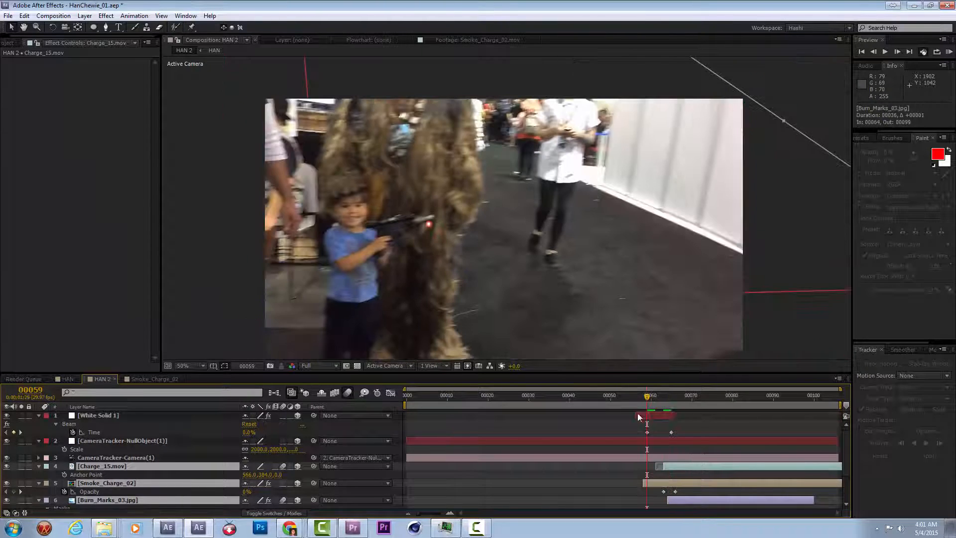
drag(637, 415, 648, 415)
click(34, 63)
drag(429, 225, 429, 221)
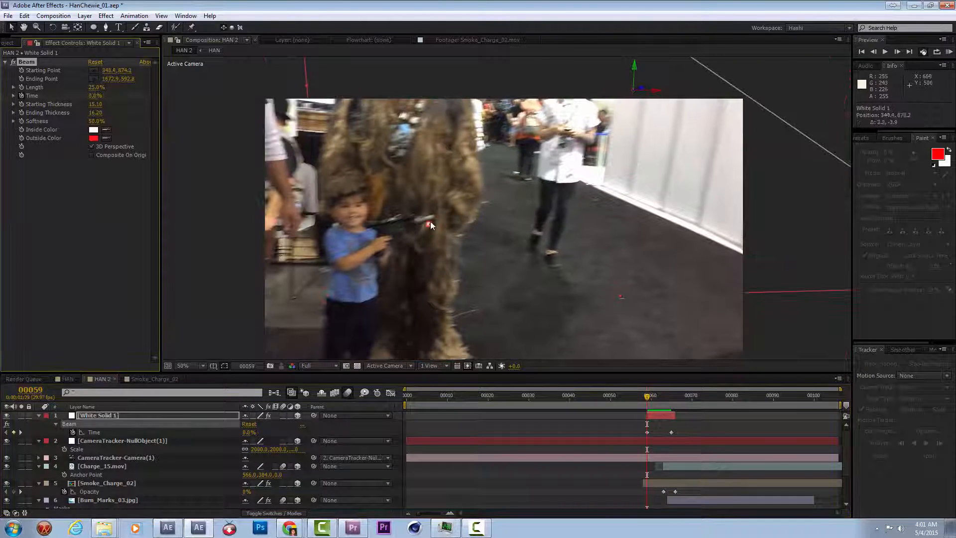
- Check the beam's path frame by frame and preview the whole shot from frame 51
key(Page_Down)
key(Page_Down)
key(Page_Down)
key(Page_Down)
key(Page_Down)
key(Page_Down)
key(Page_Down)
click(614, 397)
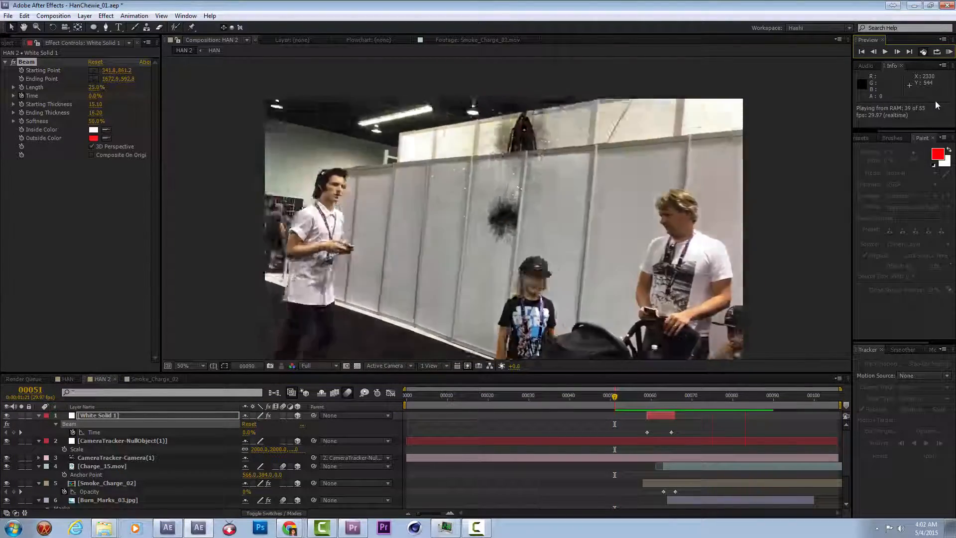
key(space)
- Import the Muzzle_Flash_10.mov footage into the project
key(Page_Up)
key(Page_Up)
click(9, 43)
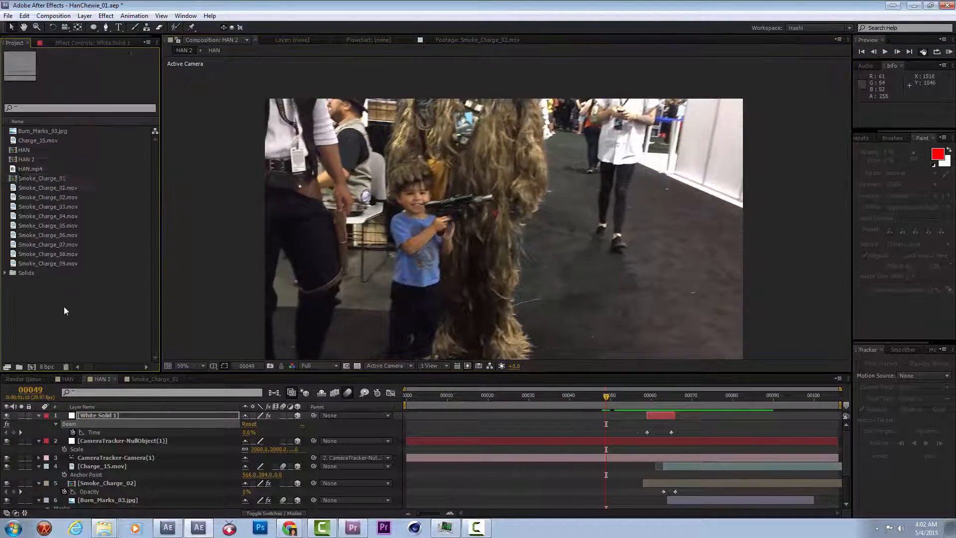
double_click(64, 308)
click(206, 45)
double_click(126, 166)
click(243, 178)
double_click(244, 180)
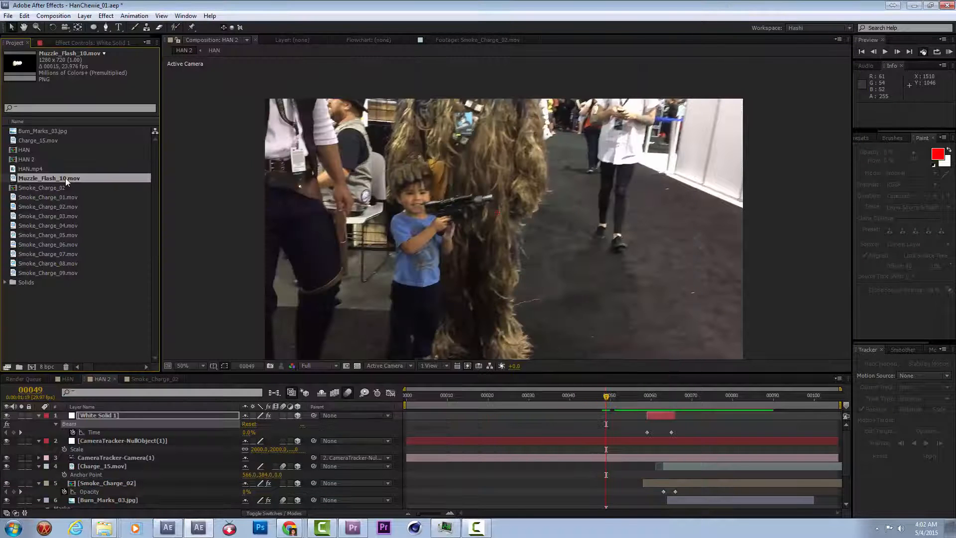
- Add Muzzle_Flash_10.mov to the HAN 2 composition at frame 57 and move and rotate it to line up with the blaster barrel
key(ctrl+slash)
drag(658, 424, 661, 422)
click(638, 395)
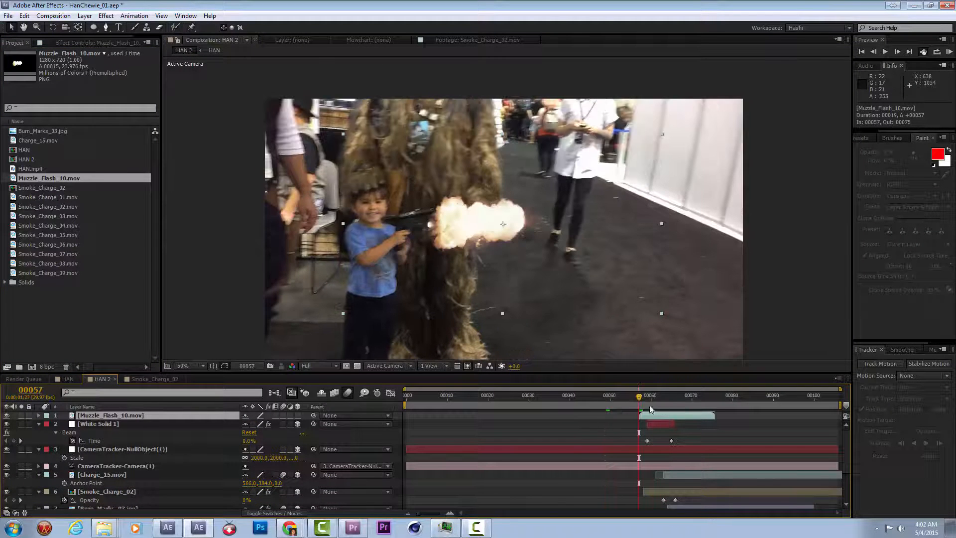
drag(611, 242, 631, 229)
key(w)
mouse_move(631, 229)
mouse_down()
mouse_move(628, 184)
mouse_move(632, 215)
mouse_up()
key(v)
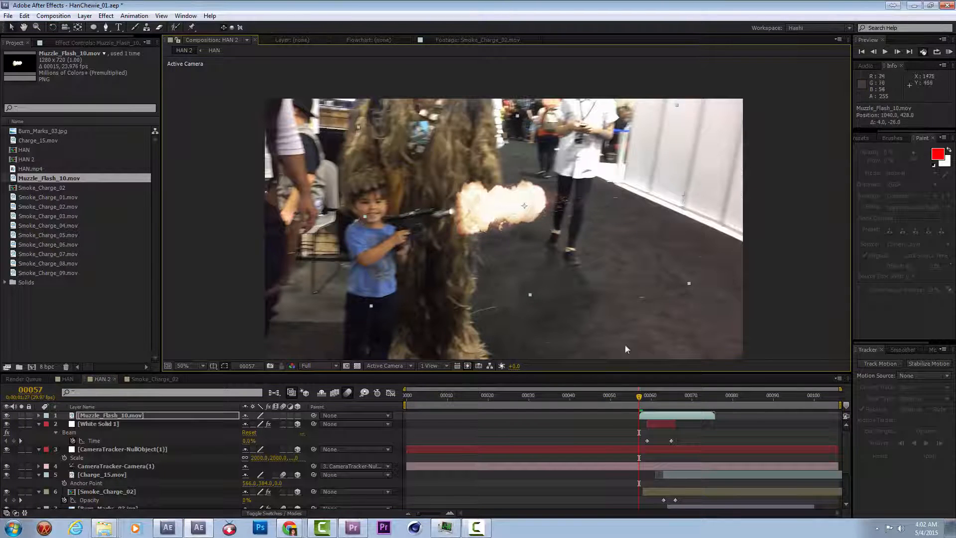
- Make the muzzle flash a 3D layer and move it back onto the blaster muzzle
click(298, 415)
scroll(610, 228, down, 2)
drag(718, 116, 721, 210)
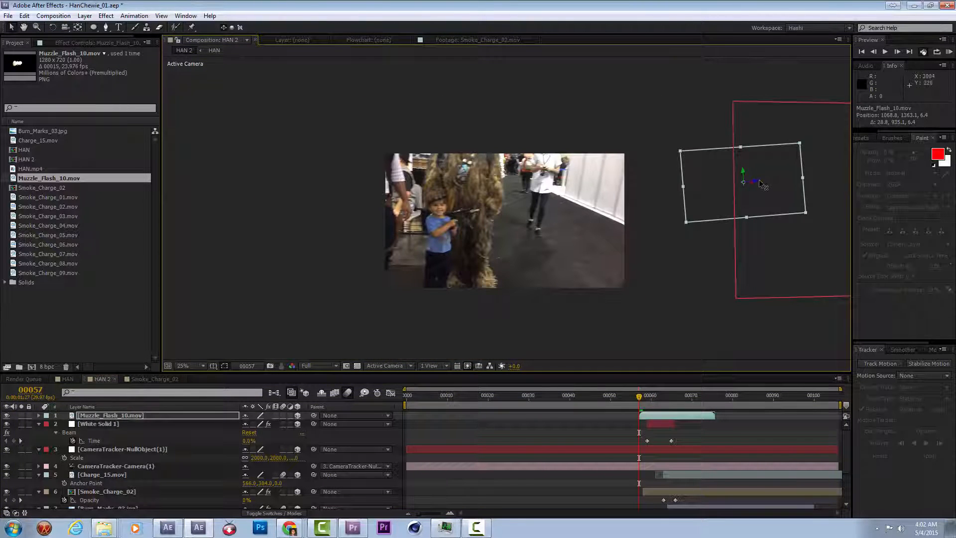
drag(463, 242, 453, 243)
scroll(490, 200, up, 2)
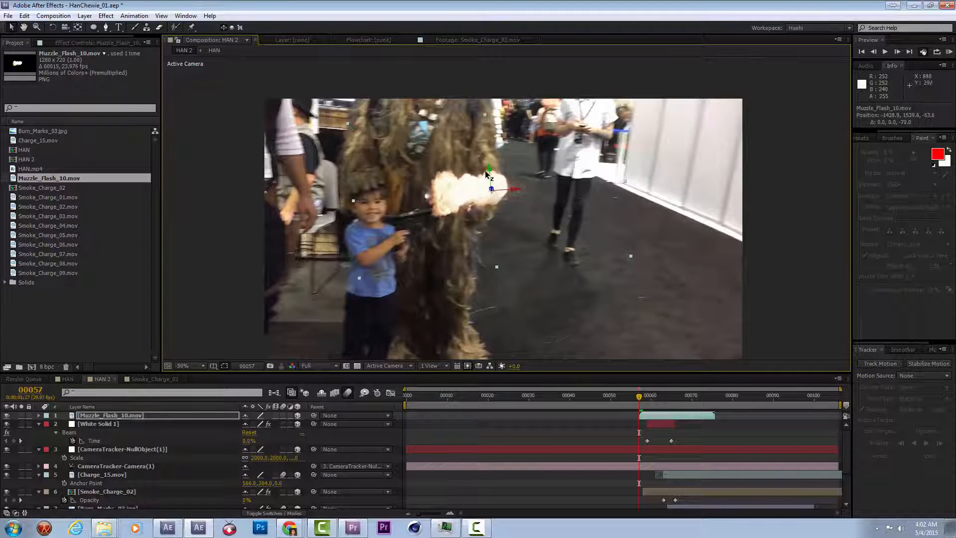
drag(445, 190, 471, 209)
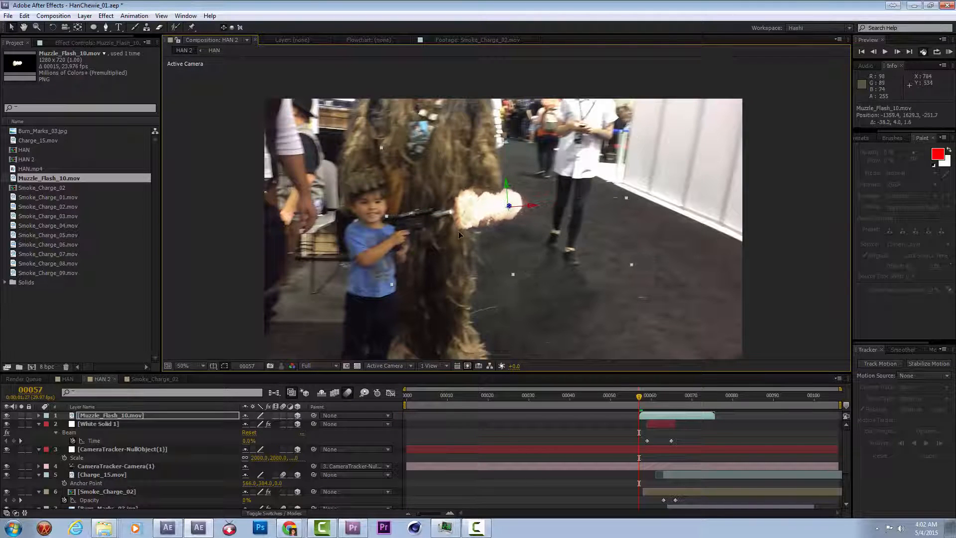
- Start the muzzle flash layer at frame 59 and reposition the flash on the muzzle
key(Page_Down)
key(Page_Down)
key(Page_Down)
key(Page_Up)
drag(656, 417, 669, 417)
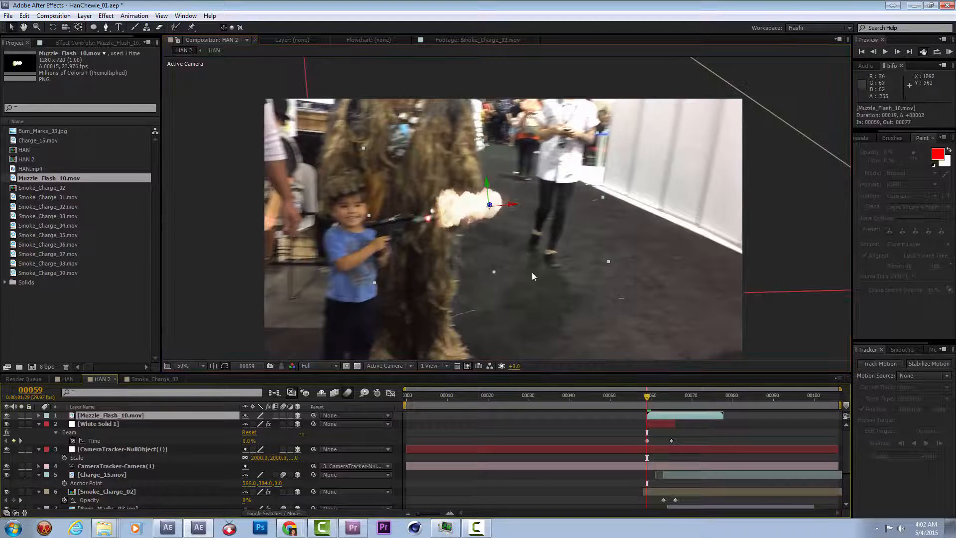
drag(450, 208, 445, 214)
- Change the muzzle flash layer's blending mode so the flash brightens the footage
key(Page_Down)
key(Page_Down)
key(Page_Up)
right_click(429, 214)
mouse_move(475, 261)
click(381, 208)
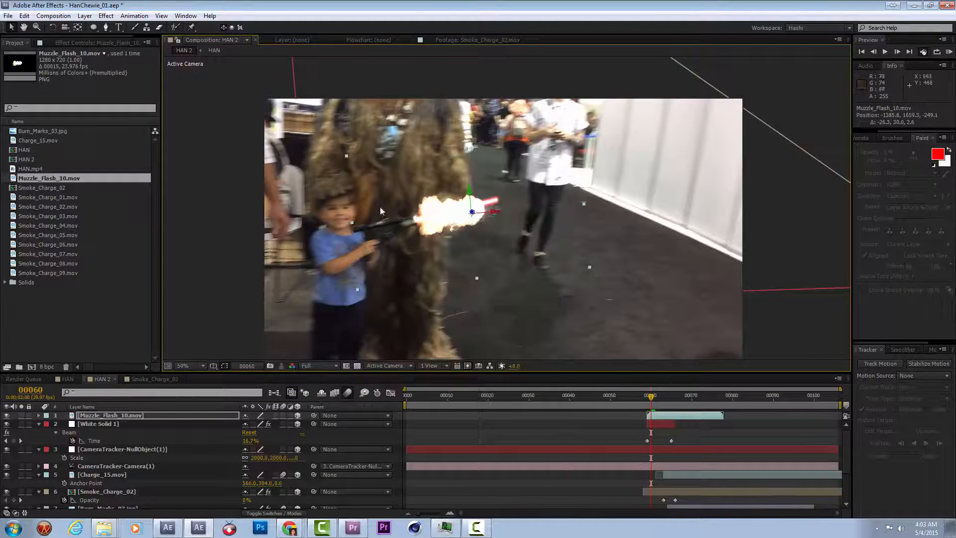
- Import Muzzle_Flash_13.mov and replace the muzzle flash layer's source with it
double_click(75, 319)
double_click(395, 162)
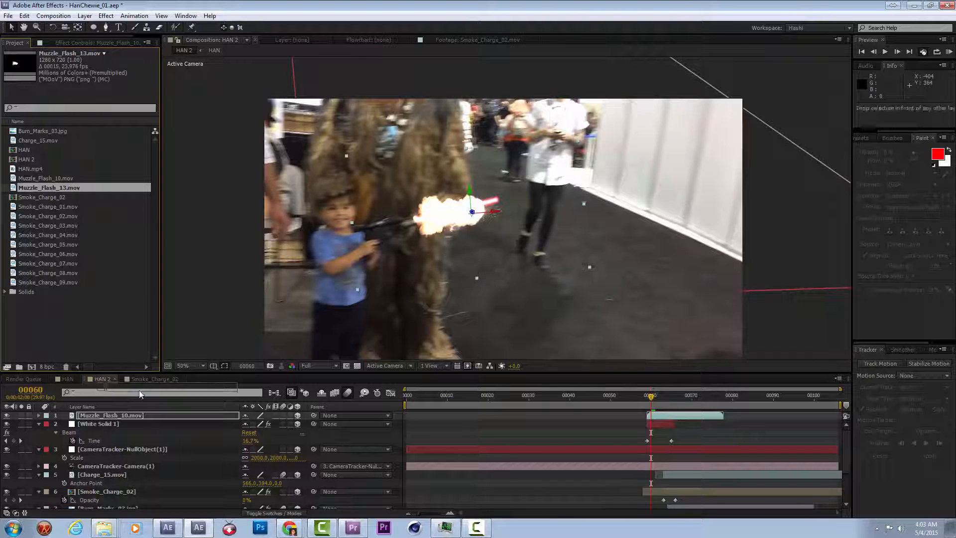
key(ctrl+alt+slash)
- Adjust the new flash's position and orientation to match the blaster barrel, and preview the shot
drag(453, 223, 450, 226)
key(w)
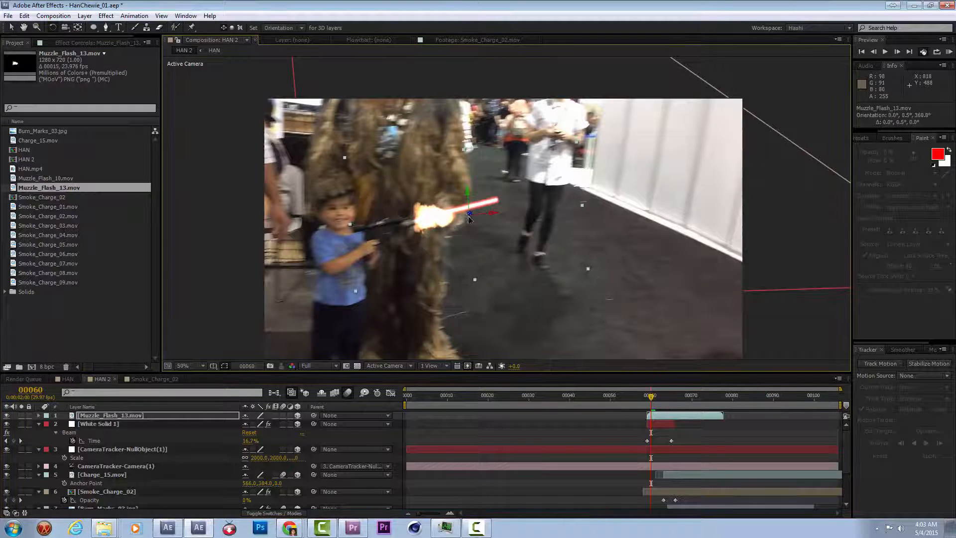
key(KP_0)
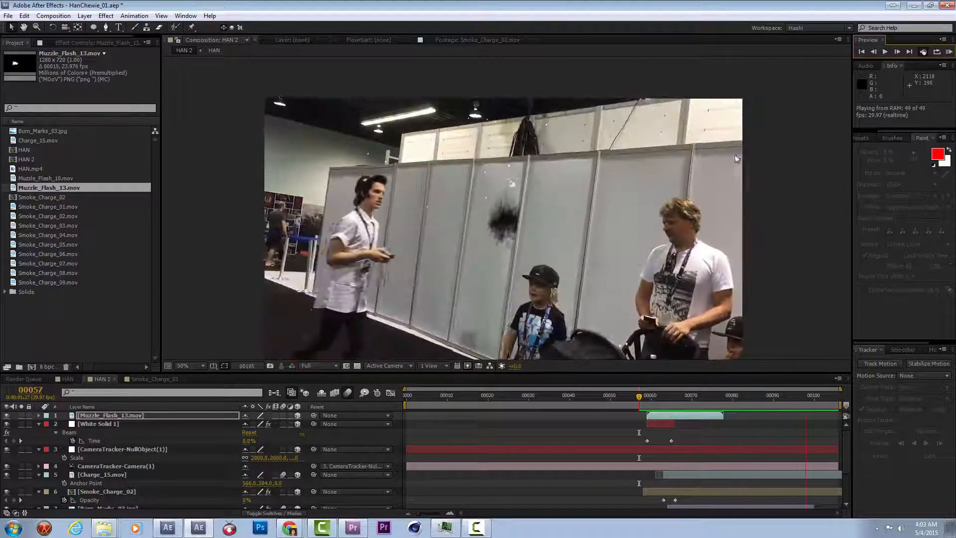
key(space)
- Step through the frames around the shot to check the flash and beam timing
key(Page_Down)
key(Page_Down)
key(Page_Down)
key(Page_Down)
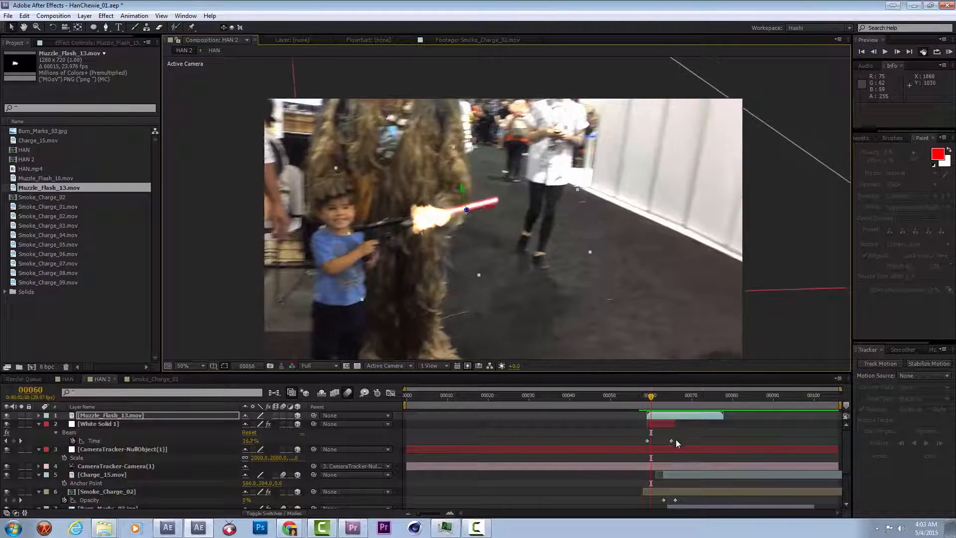
click(671, 441)
key(Page_Down)
key(Page_Down)
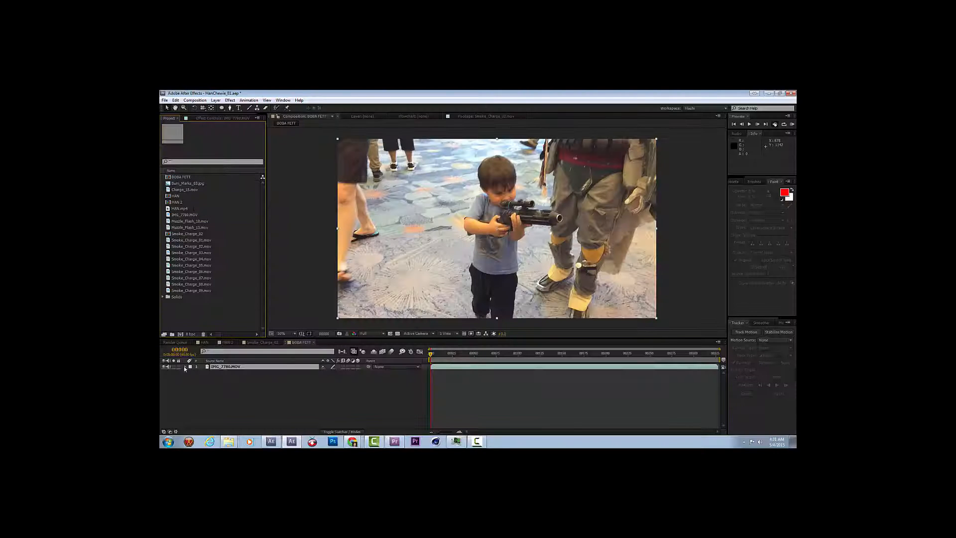
- In the BOBA FETT composition, reveal the audio waveform of the IMG_7780.MOV layer and scrub through the opening frames
click(185, 366)
click(439, 354)
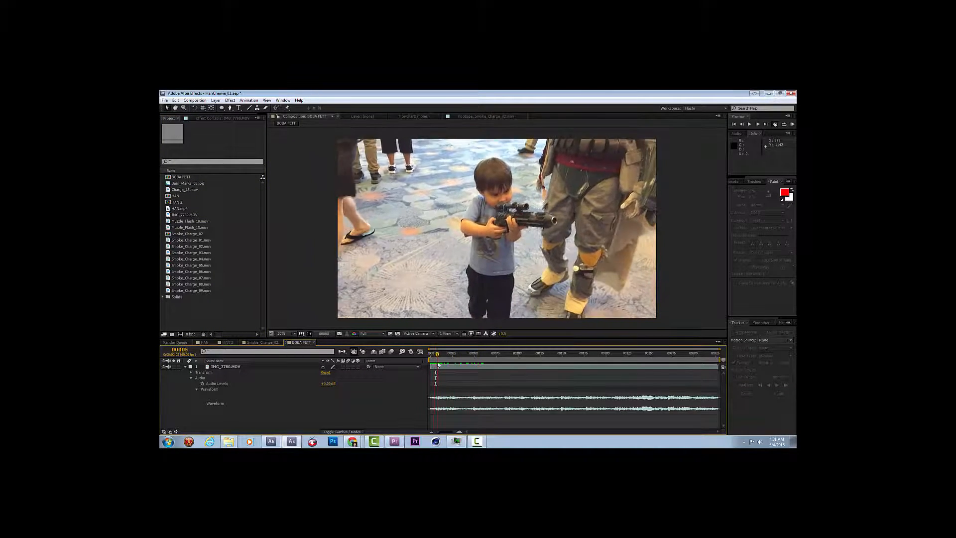
drag(466, 360, 476, 358)
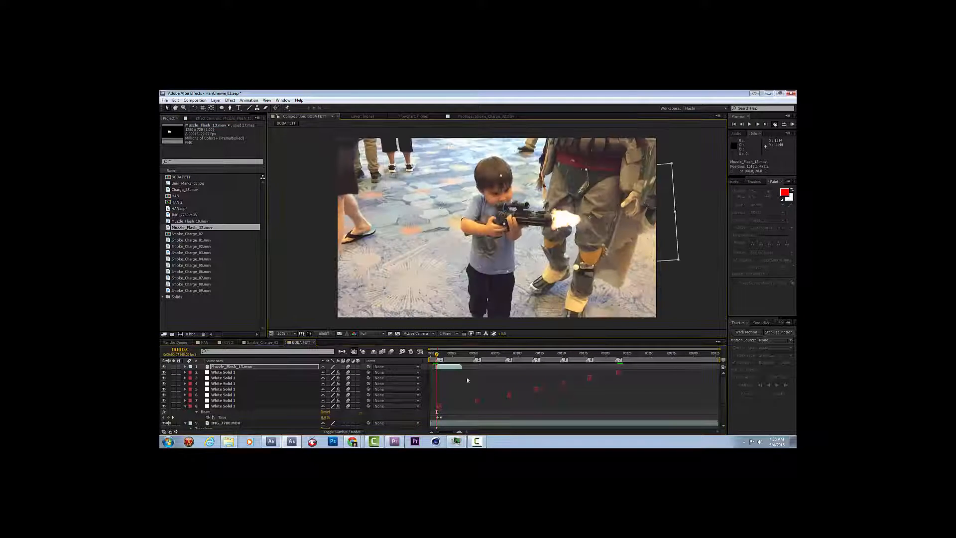
- Start Muzzle_Flash_02.mov at frame 44 and position it at the blaster muzzle, rotated to follow the beam
drag(467, 377, 458, 368)
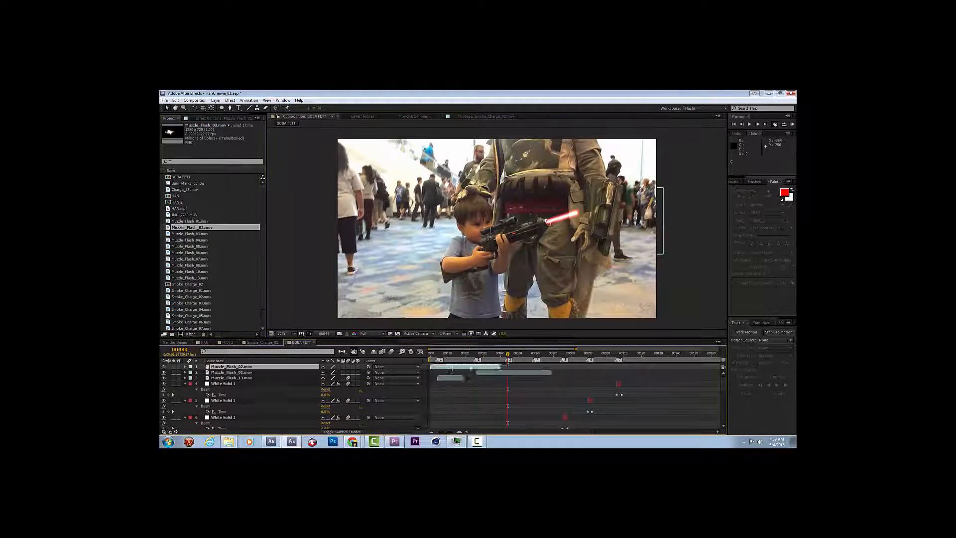
drag(450, 369, 528, 368)
drag(474, 228, 563, 237)
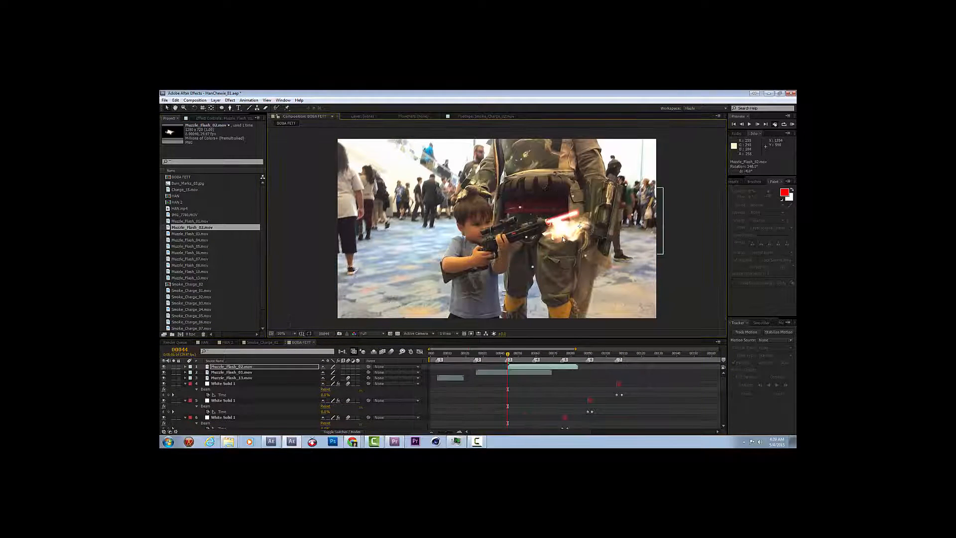
key(Page_Up)
key(Page_Up)
- Add Muzzle_Flash_03.mov at marker 4 and align it with the blaster muzzle and beam
key(4)
click(181, 234)
drag(180, 236, 239, 367)
drag(450, 367, 557, 367)
drag(512, 219, 562, 226)
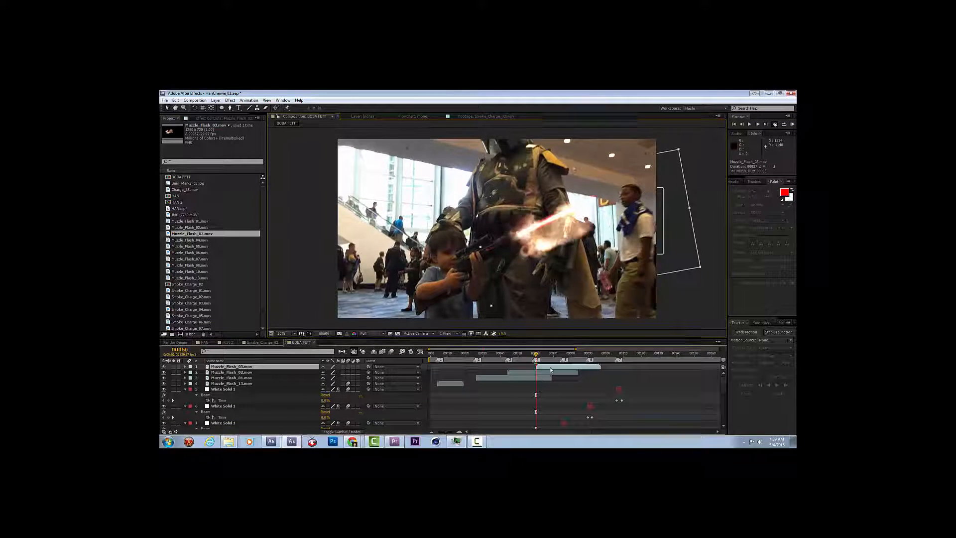
drag(683, 150, 629, 166)
- Add Muzzle_Flash_04.mov at marker 5 and place it on the blaster muzzle
key(5)
drag(181, 240, 240, 367)
drag(450, 367, 584, 367)
drag(513, 220, 568, 237)
- Add Muzzle_Flash_05.mov at marker 6 and line it up with the blaster muzzle
key(6)
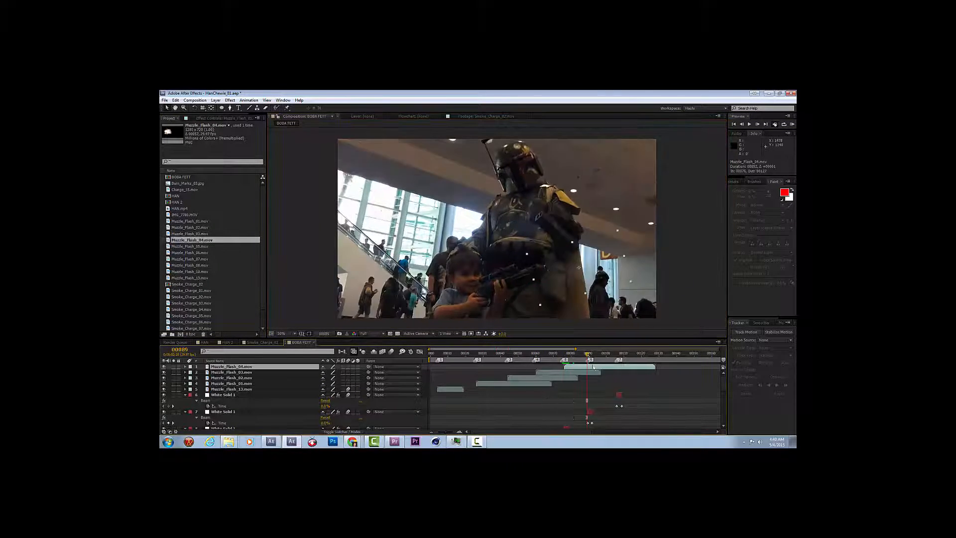
drag(181, 246, 240, 367)
drag(450, 367, 609, 367)
right_click(598, 254)
drag(600, 248, 604, 261)
- Duplicate the Muzzle_Flash_02.mov layer, bring the copy to the top of the stack and start it at marker 7
key(7)
click(232, 383)
key(ctrl+d)
drag(231, 383, 231, 365)
drag(542, 366, 653, 367)
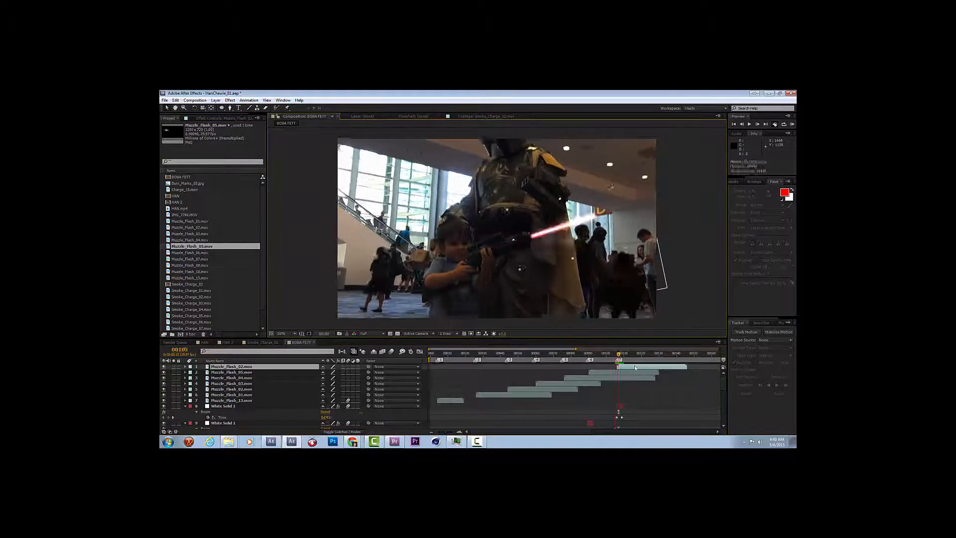
- Save the project and preview the BOBA FETT composition from its first frame
key(ctrl+s)
key(Home)
click(792, 124)
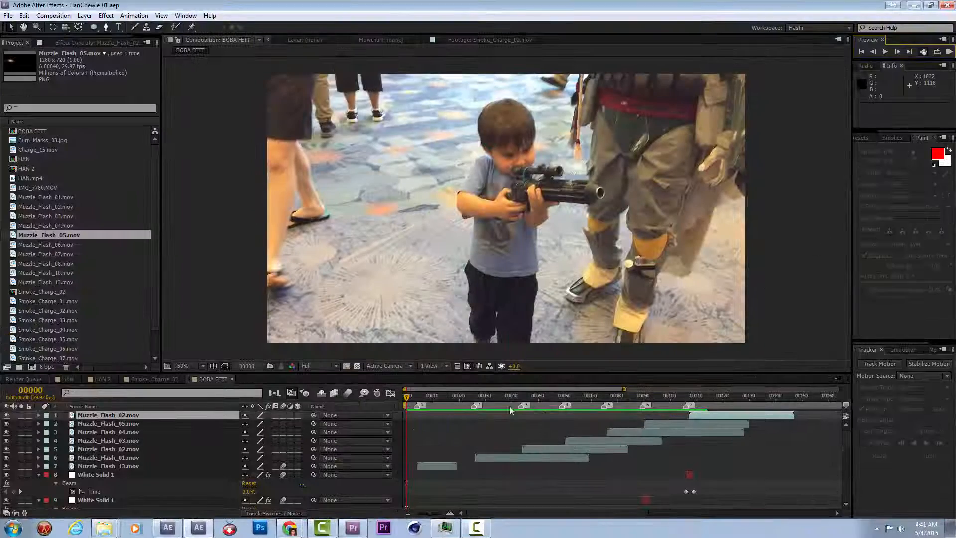
- Create a 1920 x 1080 px medium orange solid above the muzzle flash layers
click(86, 16)
mouse_move(92, 26)
click(195, 39)
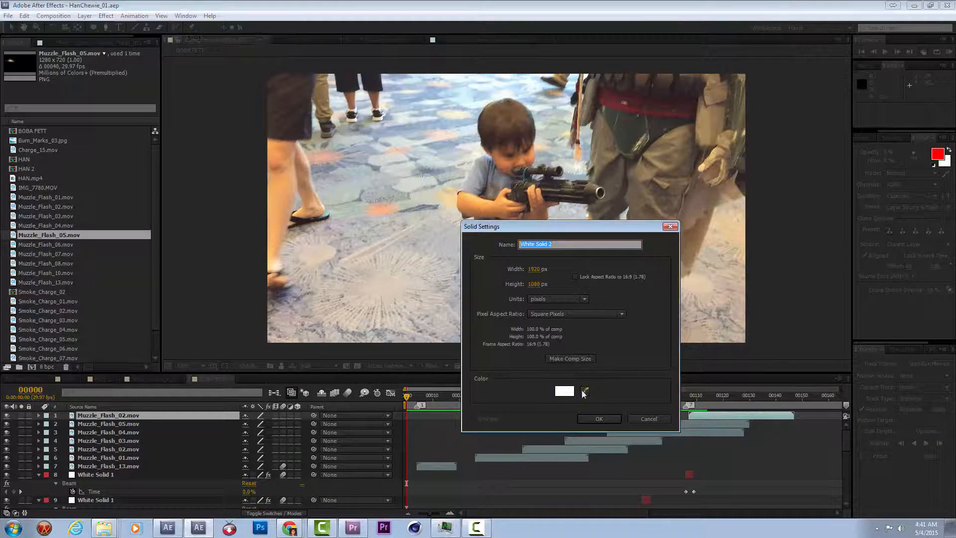
click(610, 420)
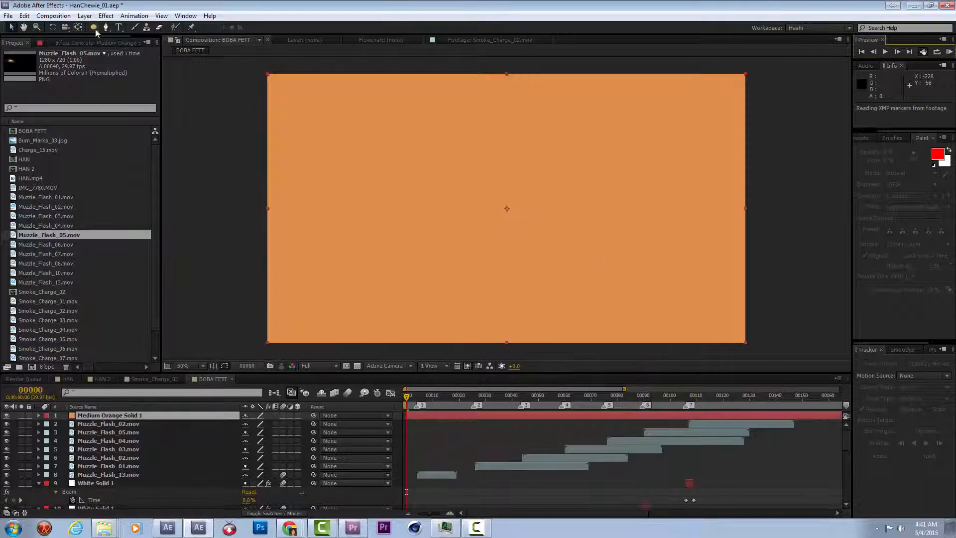
- Mask the orange solid with an ellipse about 1720 x 1108 px around the boy and trooper, feathered to 466 pixels
click(95, 29)
scroll(437, 113, down, 2)
drag(437, 139, 650, 277)
key(f)
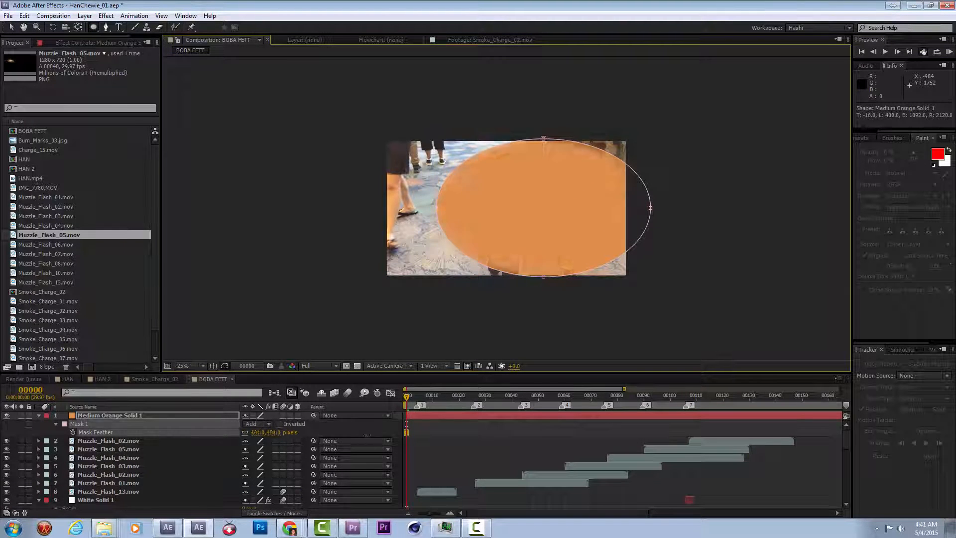
drag(366, 435, 504, 436)
- Change the orange solid's blending mode to a brightening one so it lights the footage like a flash
right_click(94, 414)
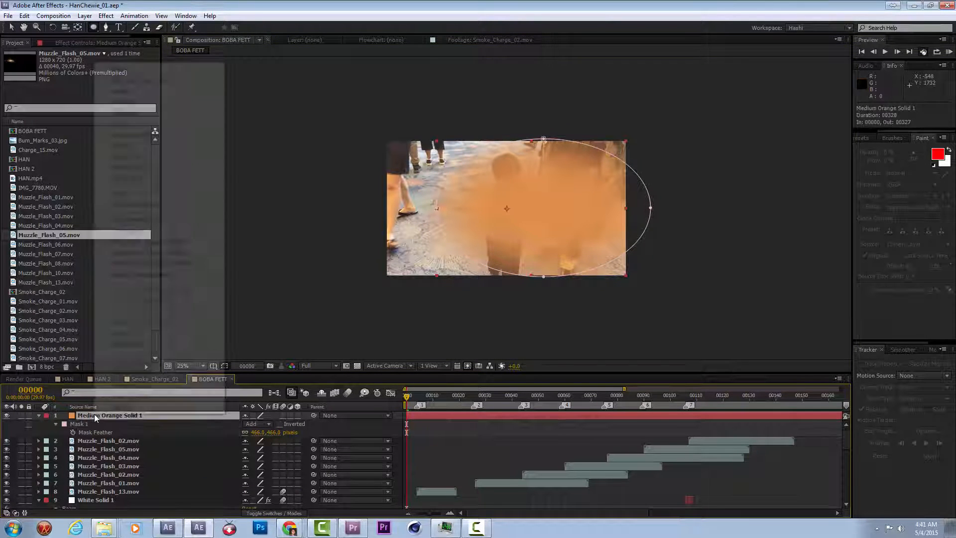
mouse_move(167, 175)
click(245, 205)
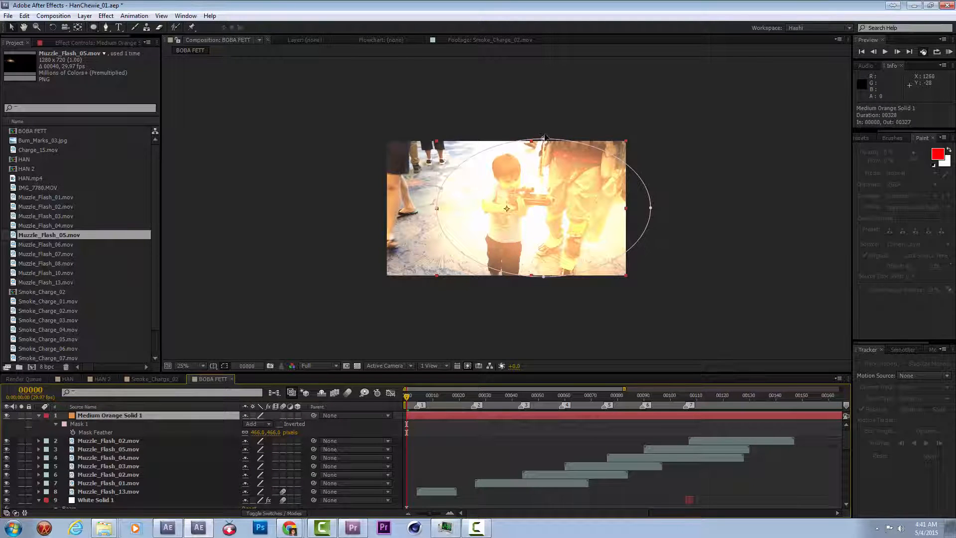
- Pull the top point of the solid's mask slightly outward and lower the layer's opacity to 27%
drag(543, 138, 538, 131)
key(t)
drag(249, 427, 205, 435)
- Keyframe the solid's Mask Opacity at 0% on frame 3, 49% on frame 4 and 0% on frame 6
click(416, 401)
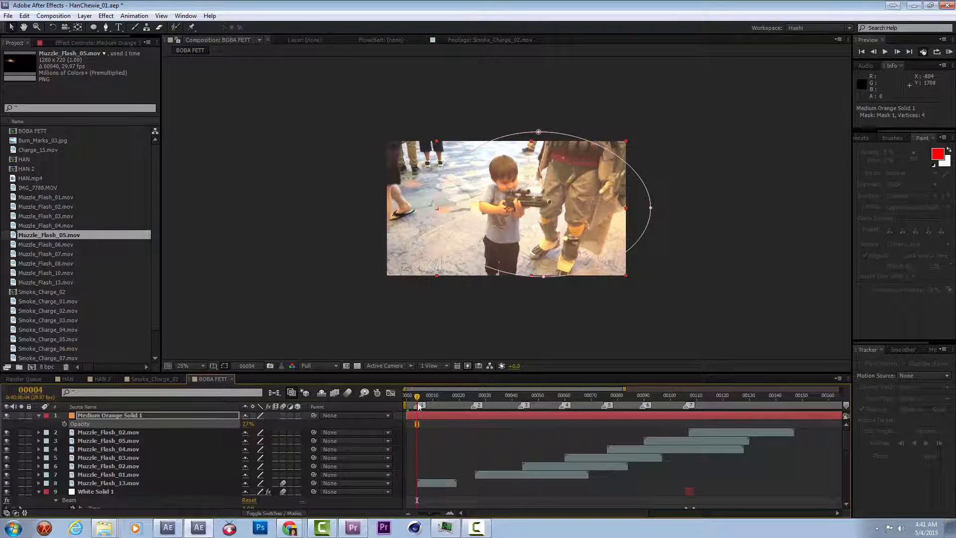
key(t)
key(t)
drag(252, 434, 170, 445)
key(Page_Up)
click(239, 438)
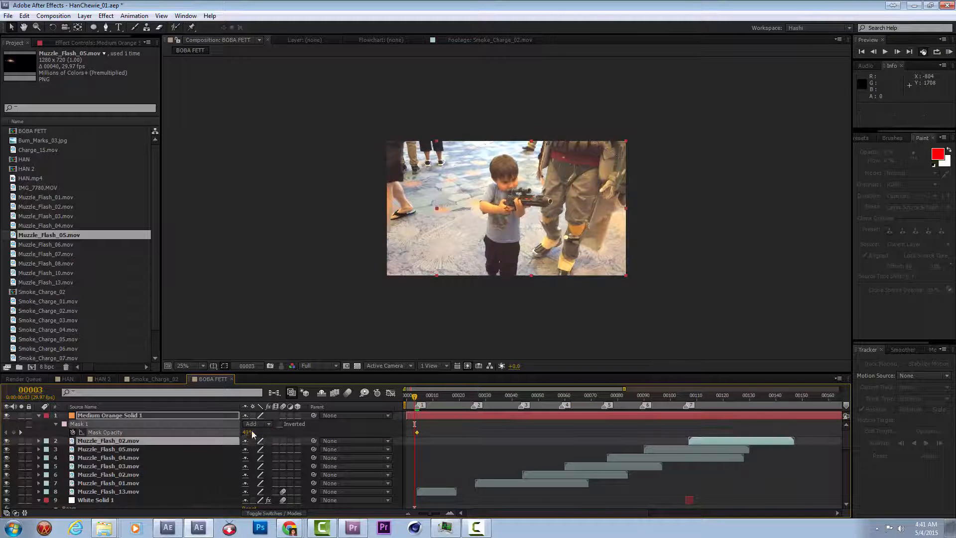
drag(252, 433, 162, 441)
key(Page_Down)
key(Page_Down)
key(Page_Down)
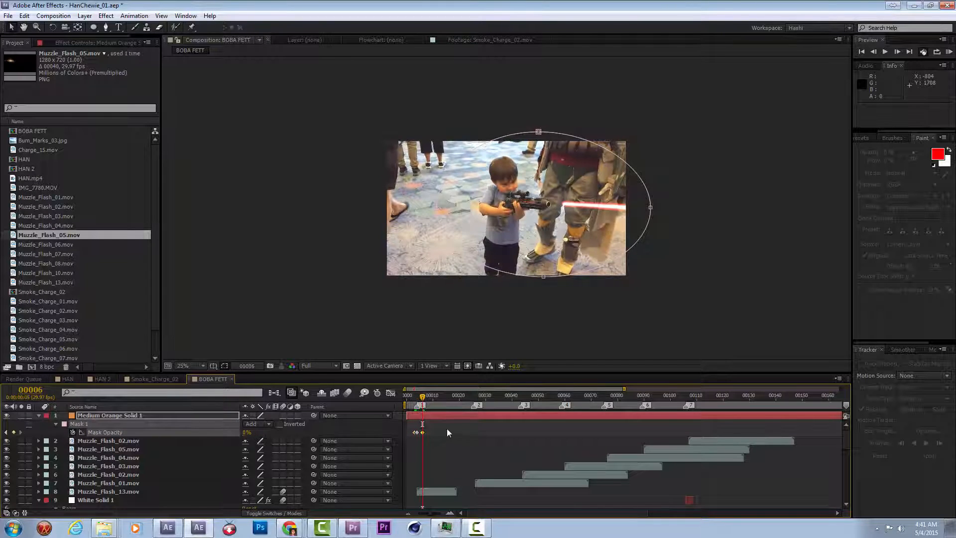
- Copy the three Mask Opacity keyframes and paste them at frame 25, just before marker 2
drag(446, 428, 404, 445)
key(ctrl+c)
drag(461, 397, 476, 399)
key(Page_Up)
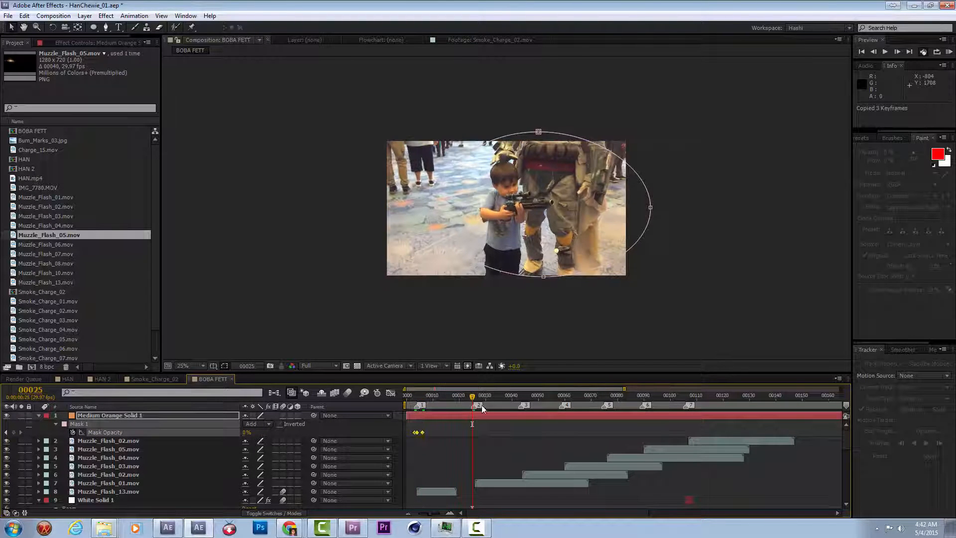
key(ctrl+v)
- Paste the Mask Opacity keyframes at frame 43, just before marker 3
key(equal)
key(equal)
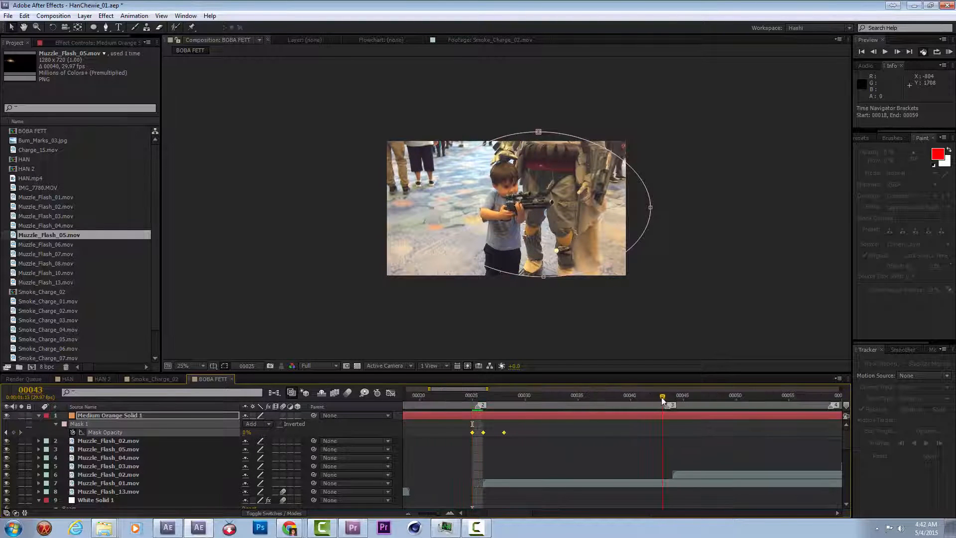
key(ctrl+v)
key(Page_Down)
key(Page_Down)
key(Page_Down)
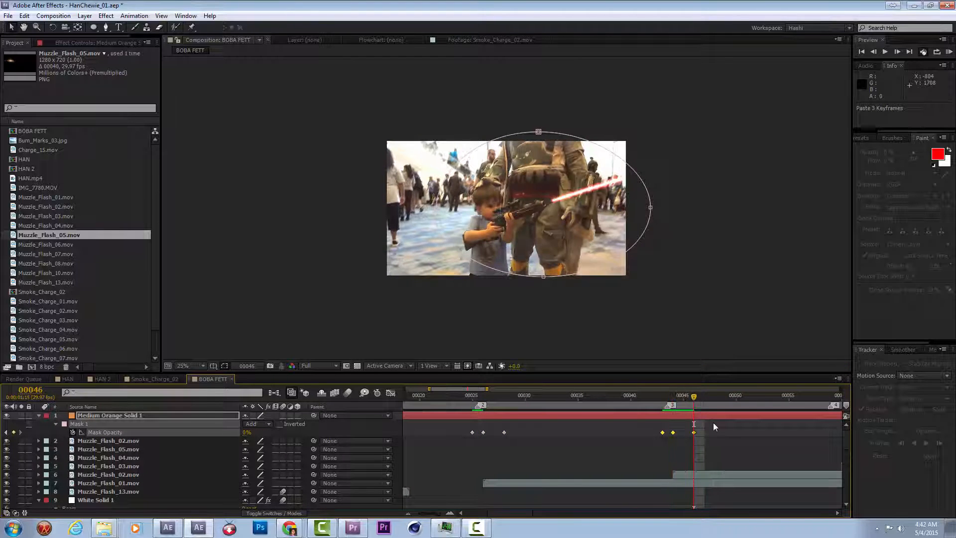
- Paste the Mask Opacity flash keyframes just before each of markers 4, 5, 6 and 7
key(minus)
key(minus)
click(654, 395)
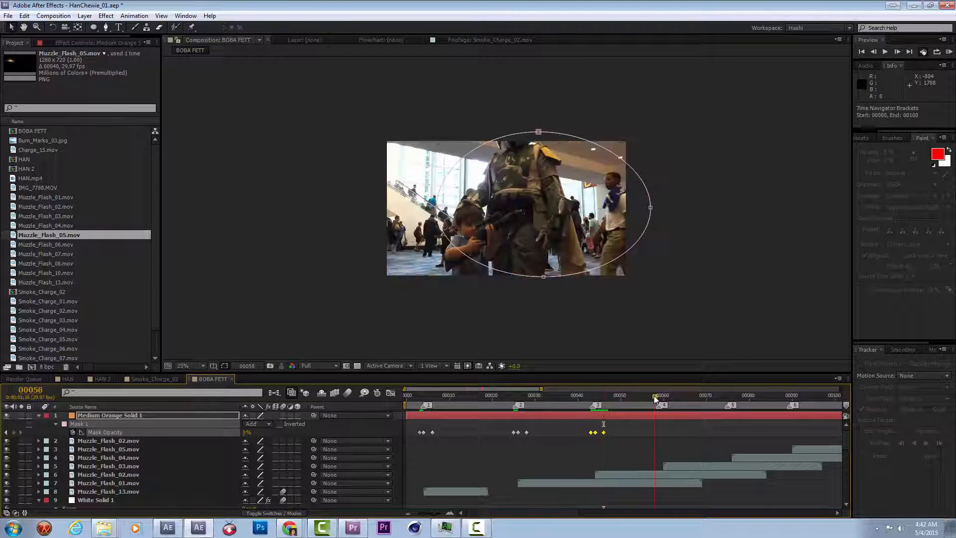
click(724, 396)
key(ctrl+v)
click(788, 396)
key(ctrl+v)
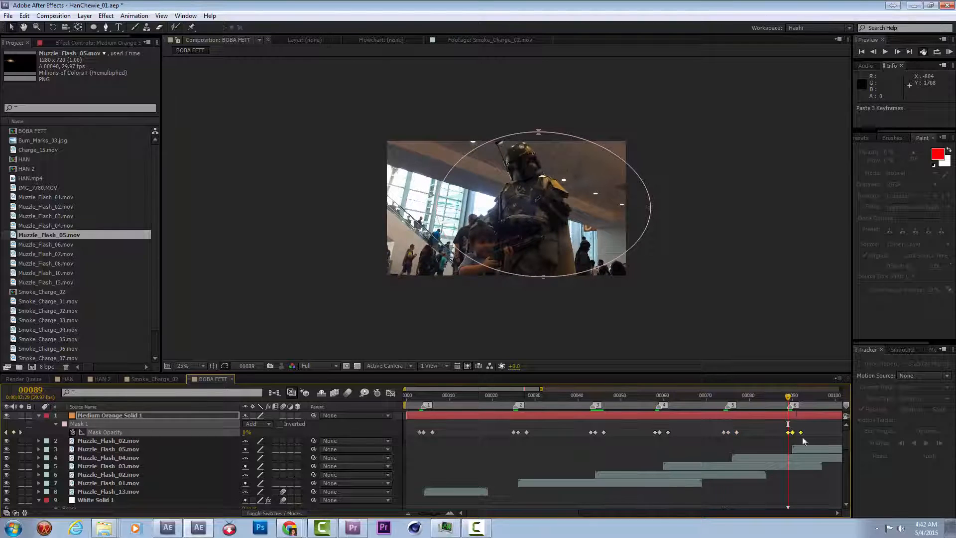
click(838, 513)
click(686, 396)
key(ctrl+v)
- Save the project and preview the flash lighting from the first frame
mouse_move(685, 397)
mouse_down()
mouse_move(320, 411)
mouse_move(355, 416)
mouse_up()
key(ctrl+s)
scroll(687, 226, up, 2)
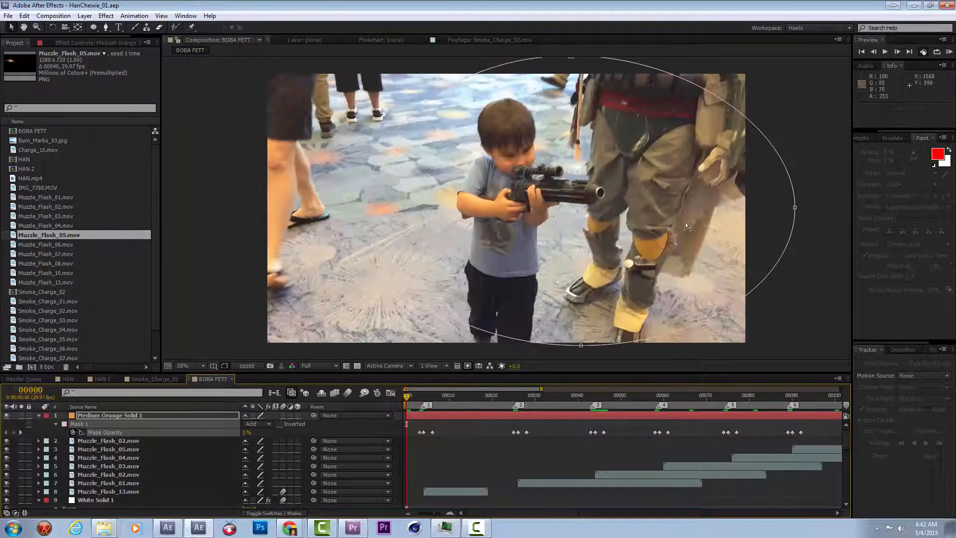
click(949, 51)
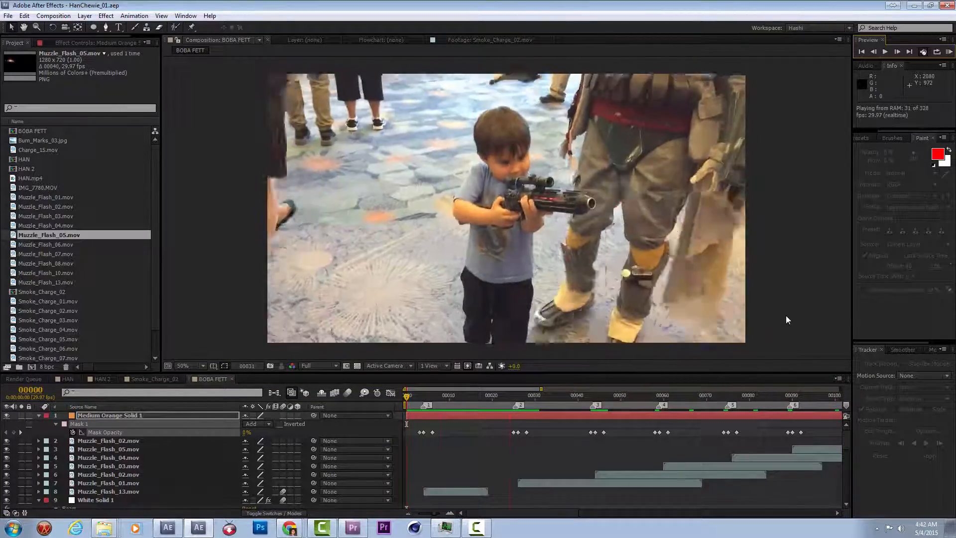
key(space)
- Collapse the orange solid's properties and add a null object to the BOBA FETT composition
click(85, 15)
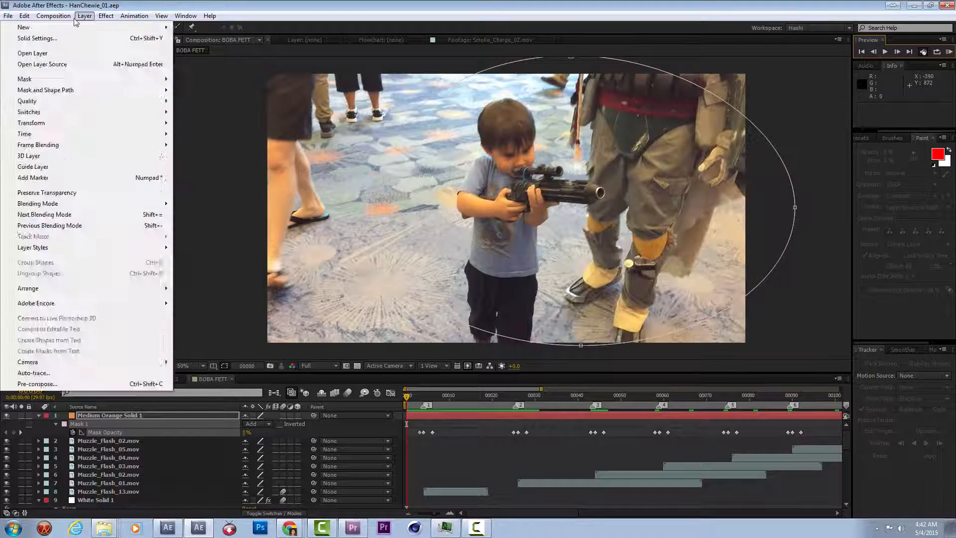
click(35, 422)
click(38, 415)
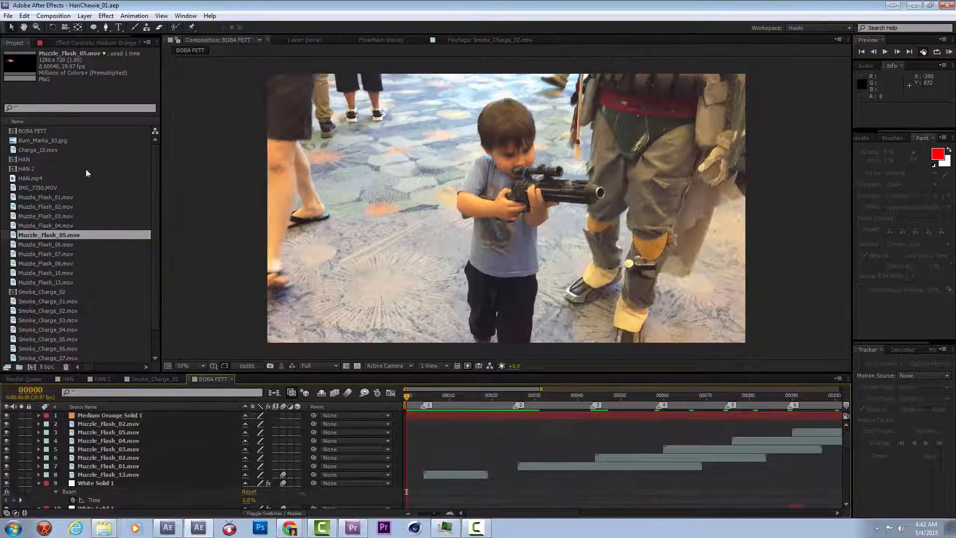
click(93, 27)
click(85, 16)
mouse_move(137, 28)
click(229, 72)
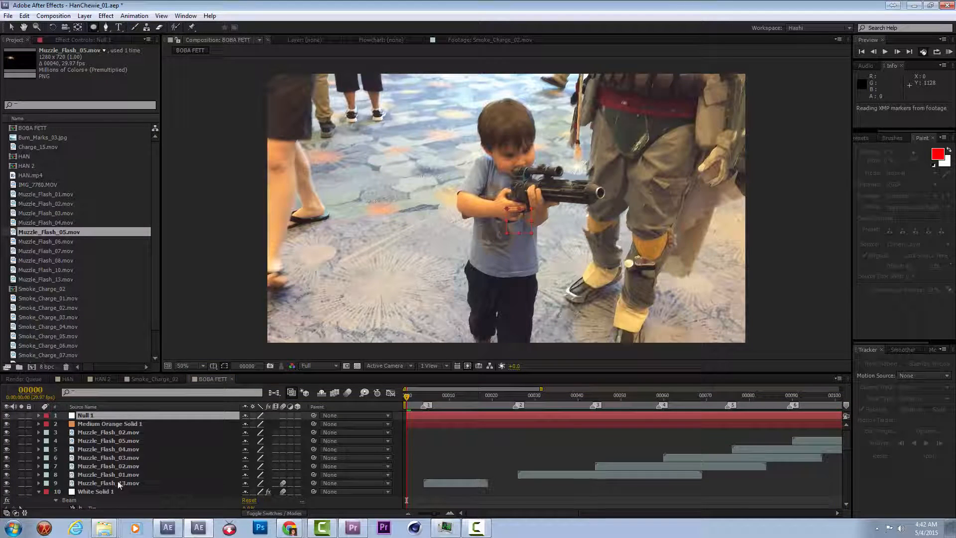
- Motion-track the IMG_7780.MOV layer with the track point on the blaster muzzle and analyze forward from the first frame
scroll(110, 486, down, 5)
right_click(97, 436)
click(145, 396)
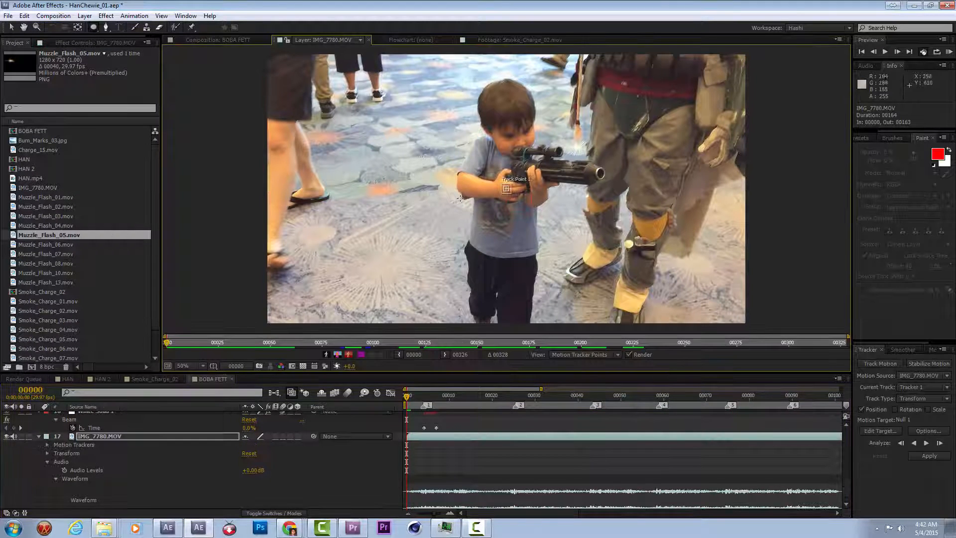
drag(517, 185, 610, 186)
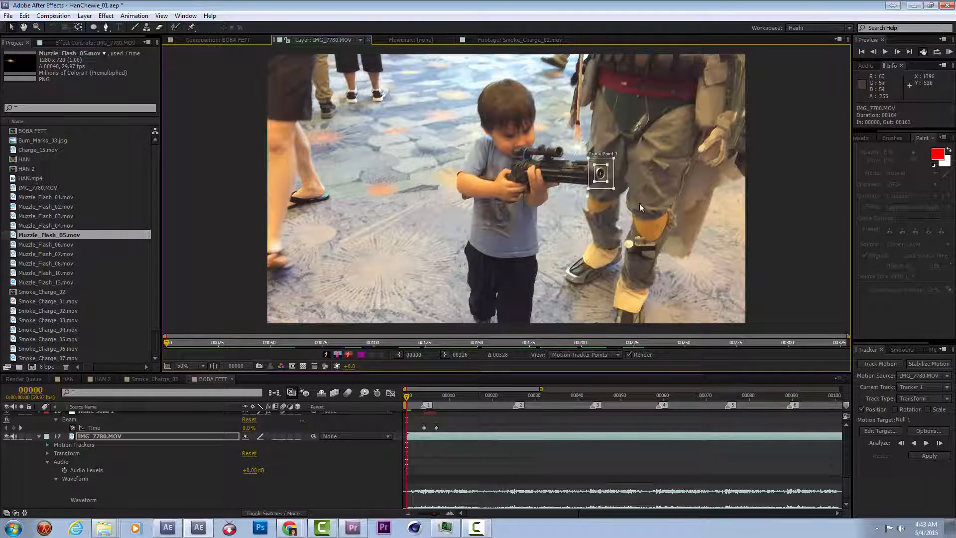
click(927, 443)
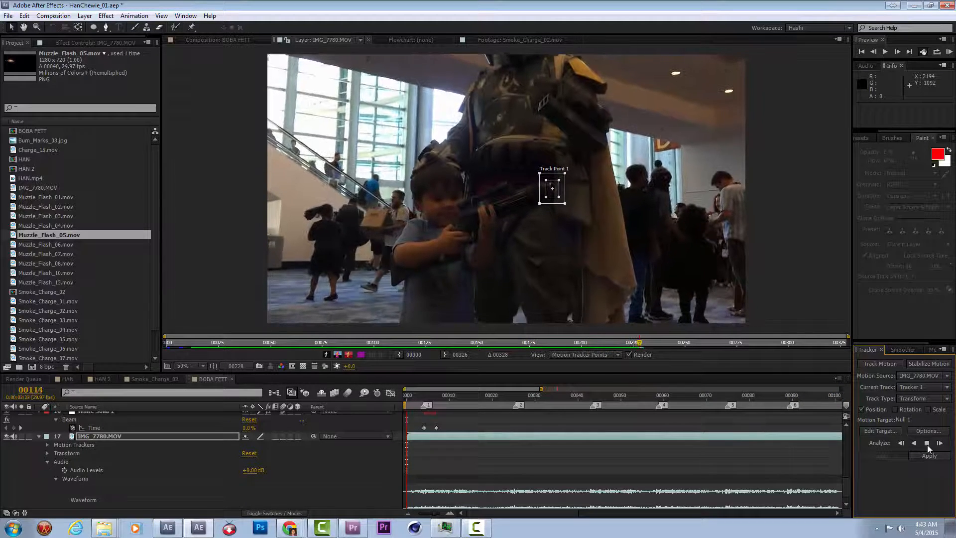
click(926, 442)
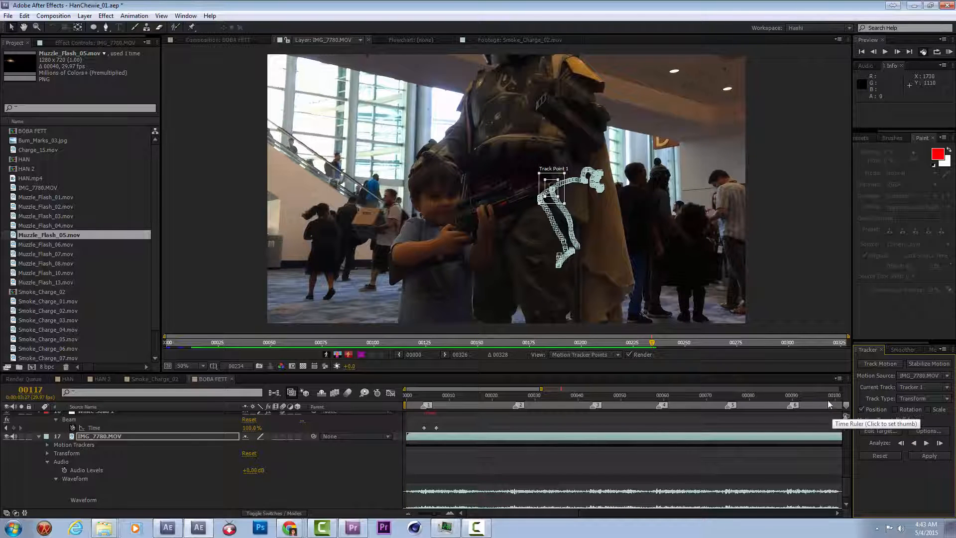
- Step through the tracked footage from frame 64 to check how closely the track point follows the muzzle
drag(827, 403, 681, 405)
scroll(574, 260, up, 2)
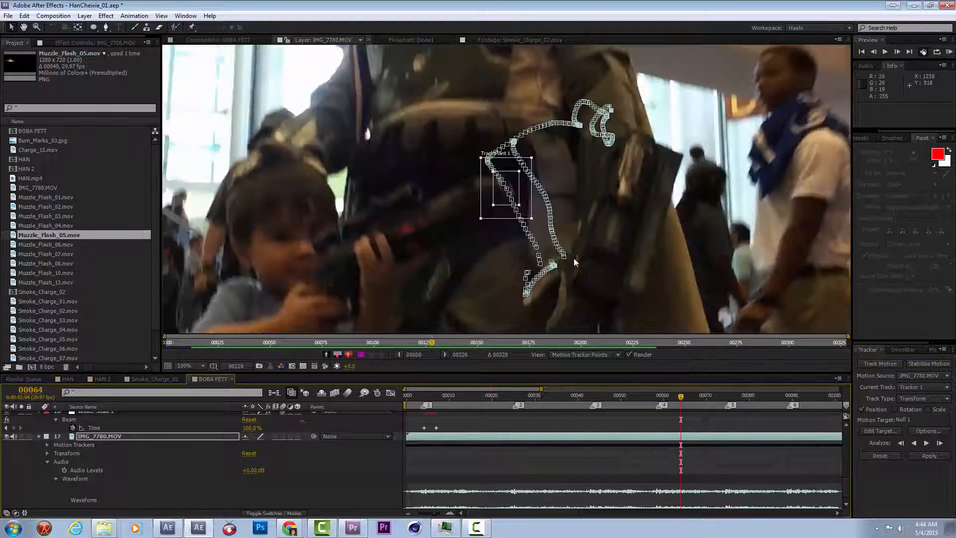
key(Page_Down)
key(Page_Down)
key(Page_Down)
scroll(615, 274, down, 1)
key(Page_Down)
key(Page_Down)
key(Page_Down)
key(Page_Down)
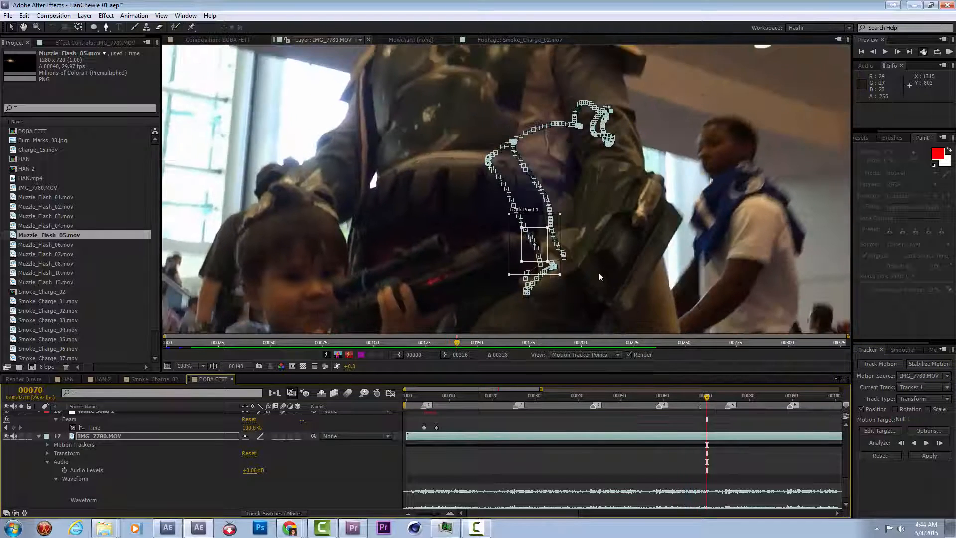
scroll(583, 275, up, 1)
key(Page_Down)
key(Page_Down)
key(Page_Down)
key(Page_Down)
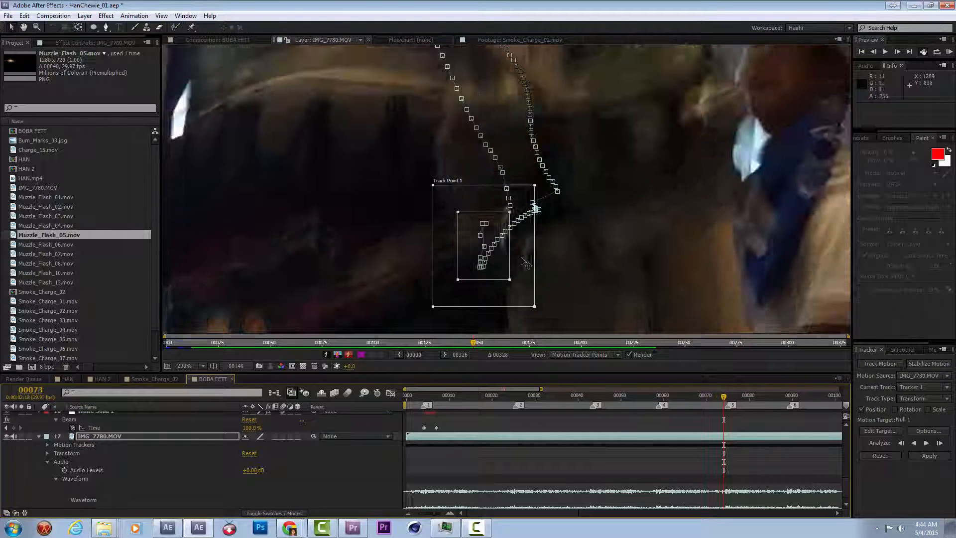
key(Page_Up)
key(Page_Up)
- Try to re-analyze the muzzle track continuously from frame 72, and undo that analysis
click(939, 442)
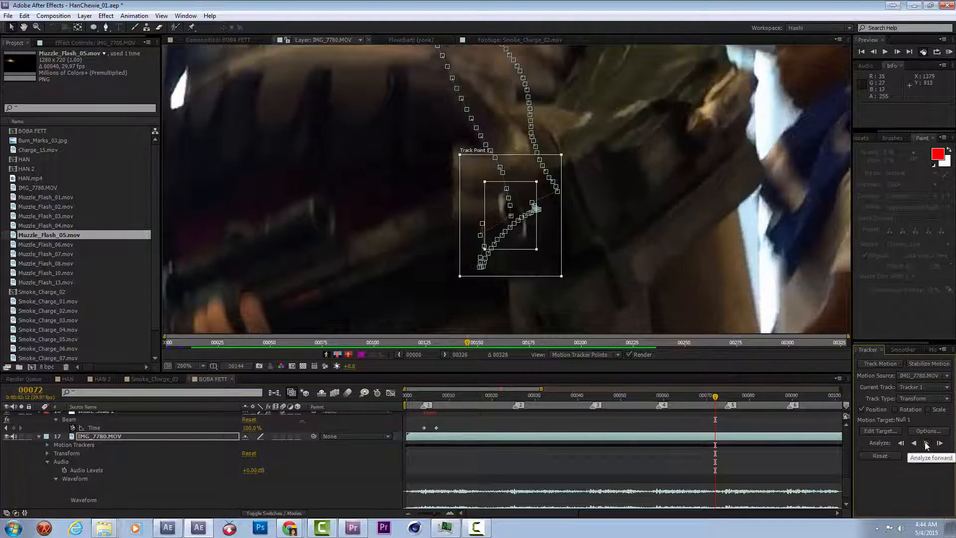
click(926, 443)
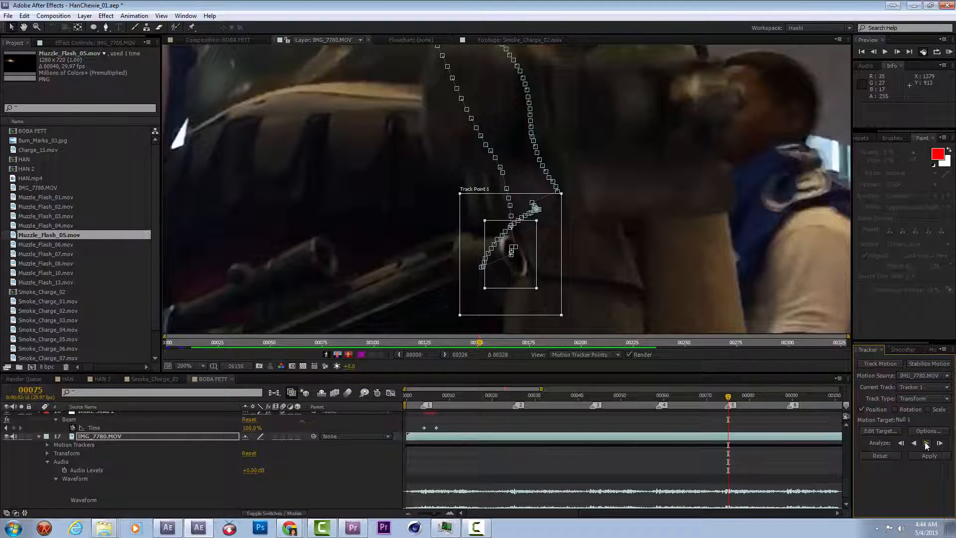
key(ctrl+z)
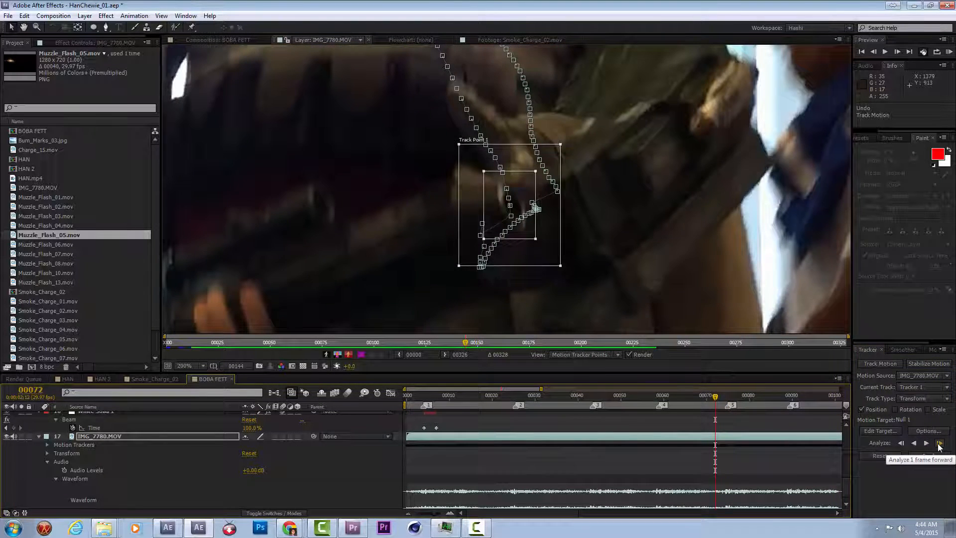
- Re-analyze the muzzle track one frame at a time from frame 72 to frame 90 and apply it to Null 1
click(939, 443)
click(940, 442)
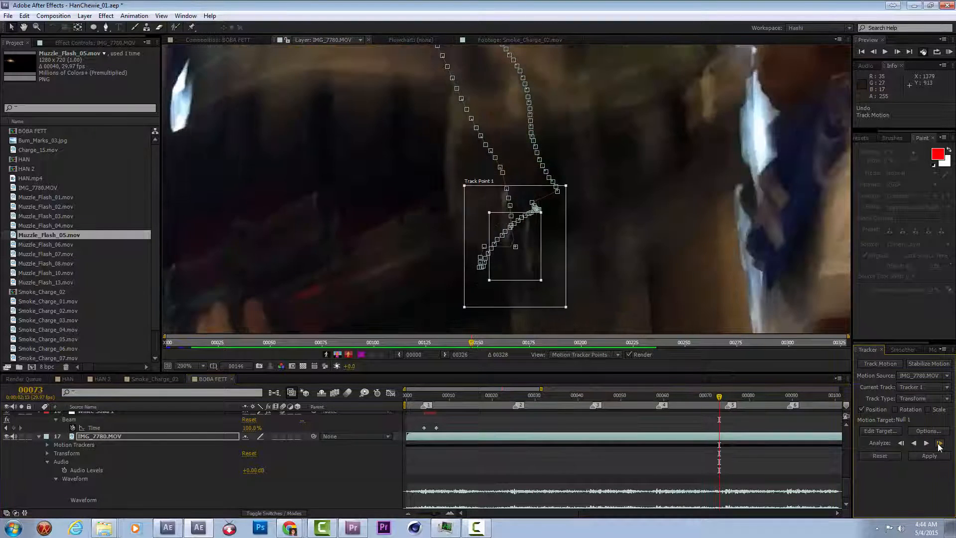
click(939, 442)
click(940, 443)
click(940, 443)
click(939, 443)
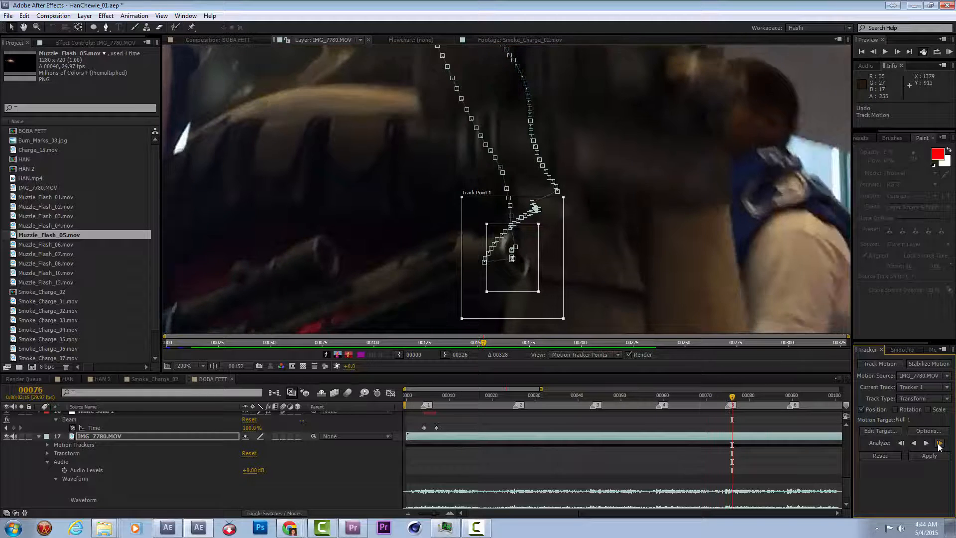
click(939, 443)
click(939, 443)
click(925, 443)
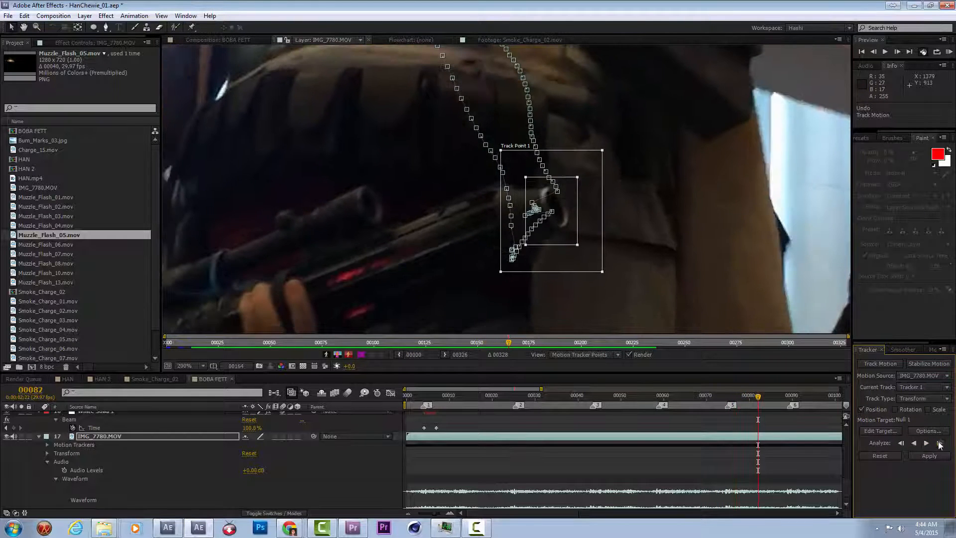
click(940, 443)
click(940, 443)
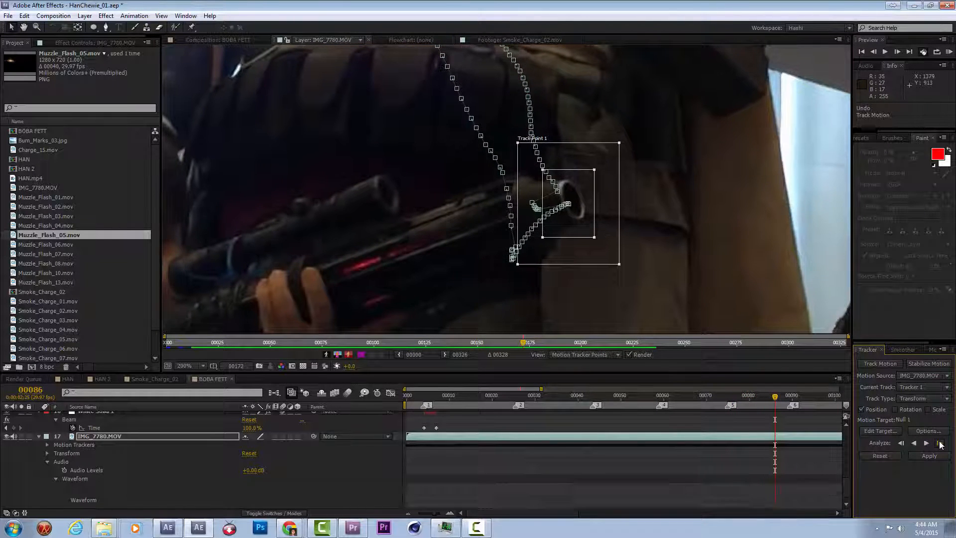
click(940, 443)
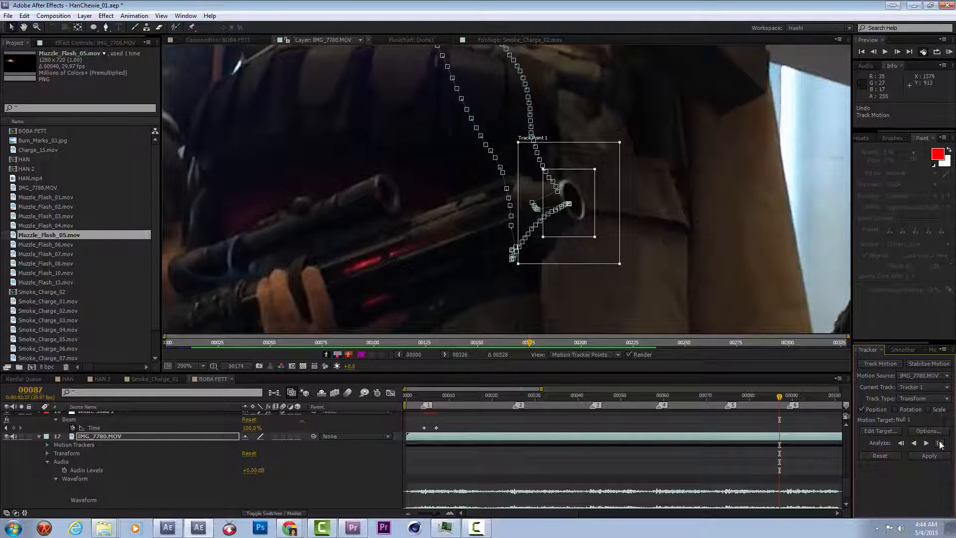
click(939, 442)
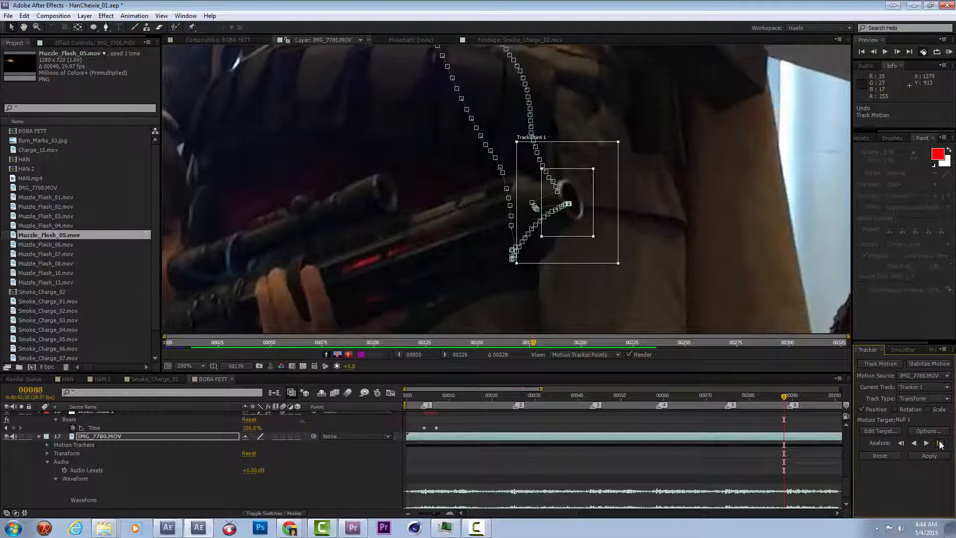
click(939, 443)
click(939, 443)
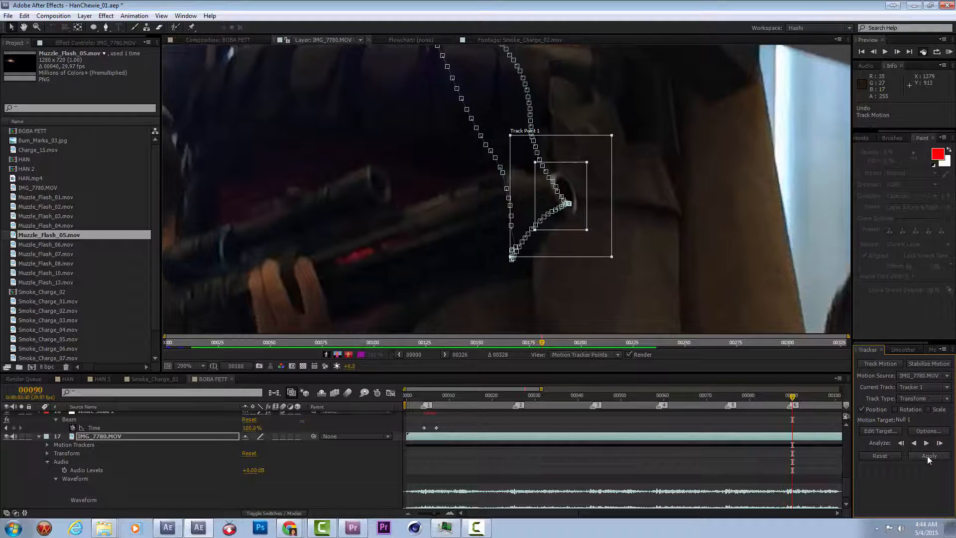
click(929, 457)
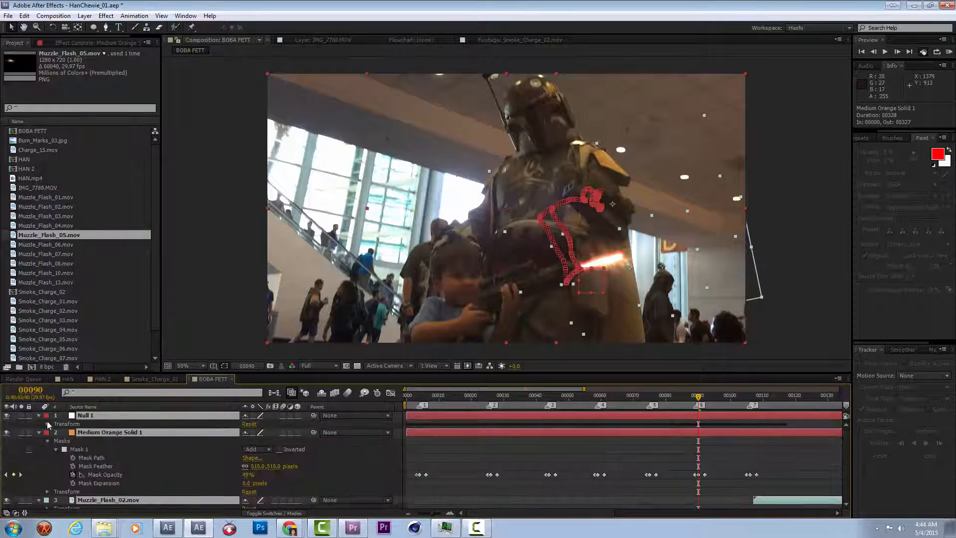
- Create a new orange solid at the top of the BOBA FETT comp and apply the Trapcode Particular effect to it
click(85, 15)
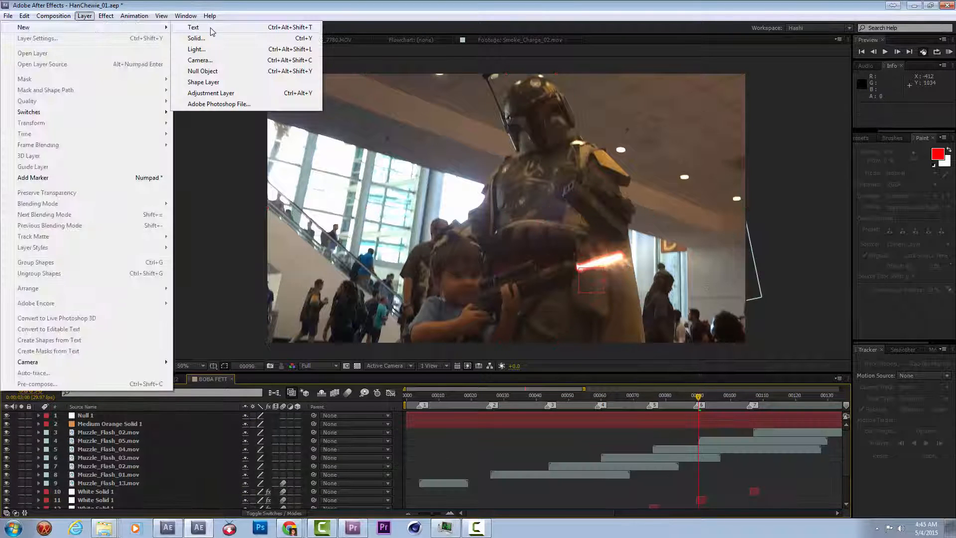
click(196, 38)
click(597, 419)
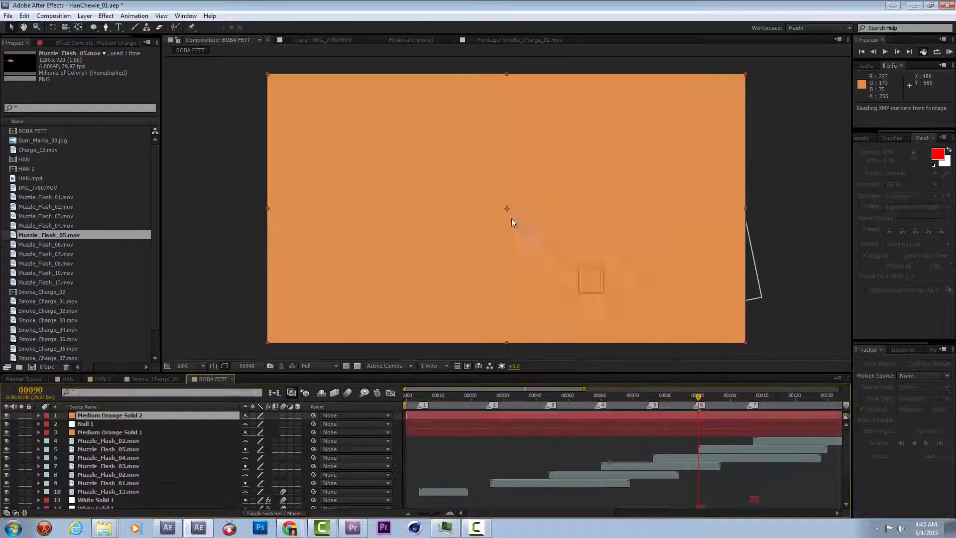
right_click(513, 219)
mouse_move(535, 288)
mouse_move(423, 509)
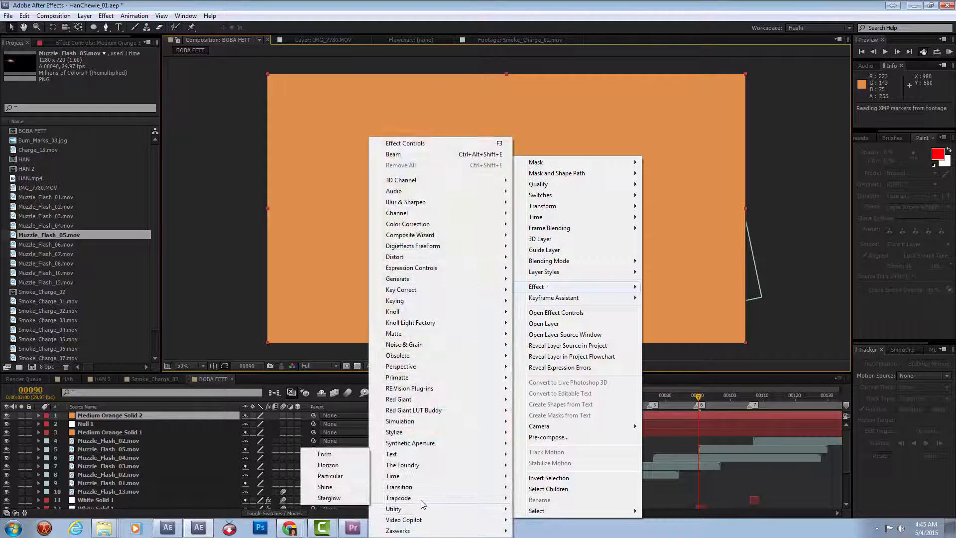
click(329, 475)
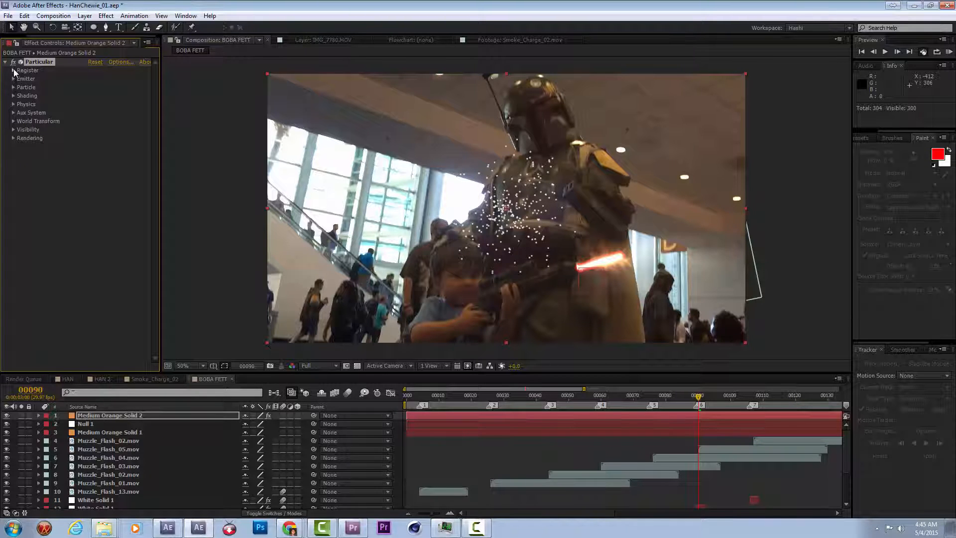
- Link Particular's emitter Position XY to Null 1 with the expression thisComp.layer("Null 1").transform.position
click(14, 78)
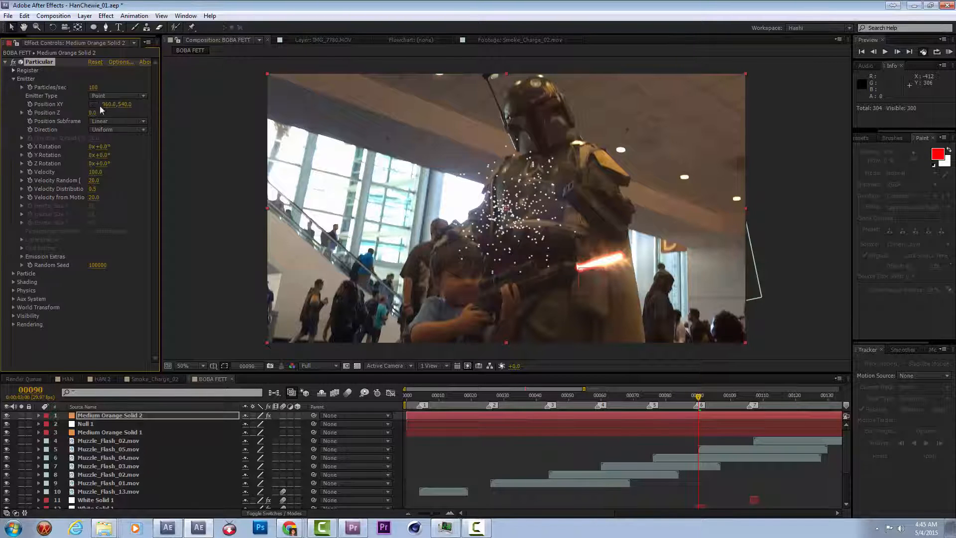
alt+click(29, 104)
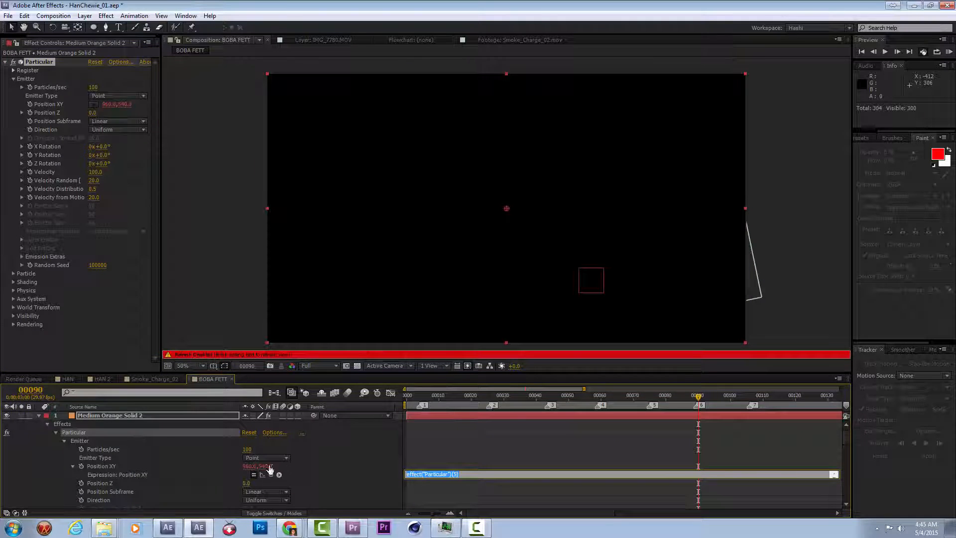
drag(271, 473, 121, 438)
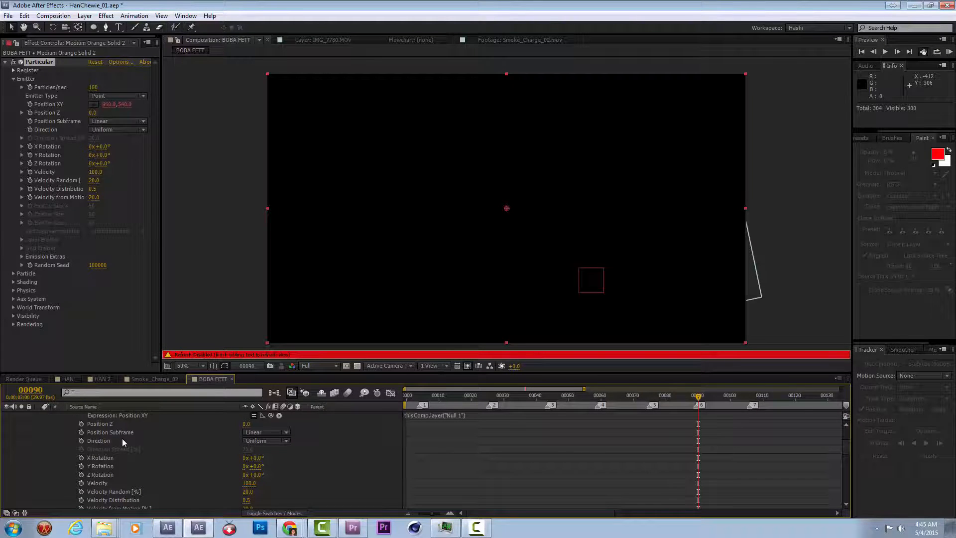
text(.transform.position)
click(360, 458)
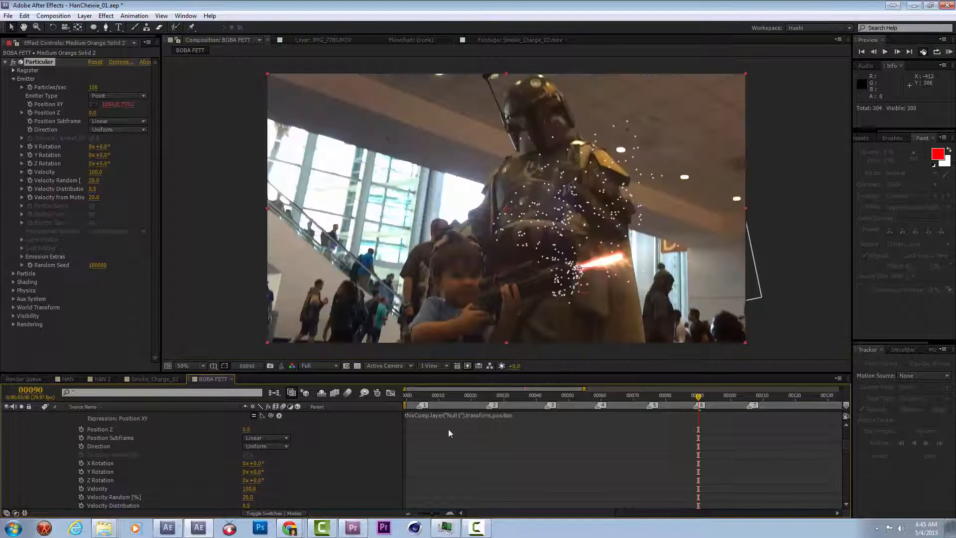
scroll(121, 413, up, 3)
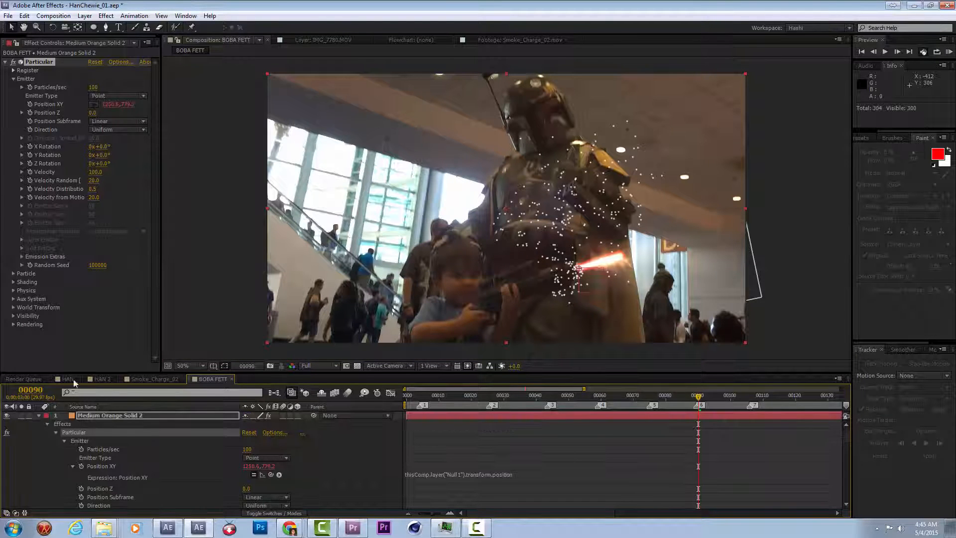
- Set the emitter Velocity to 0 and change the Particle Type to Cloudlet
click(96, 171)
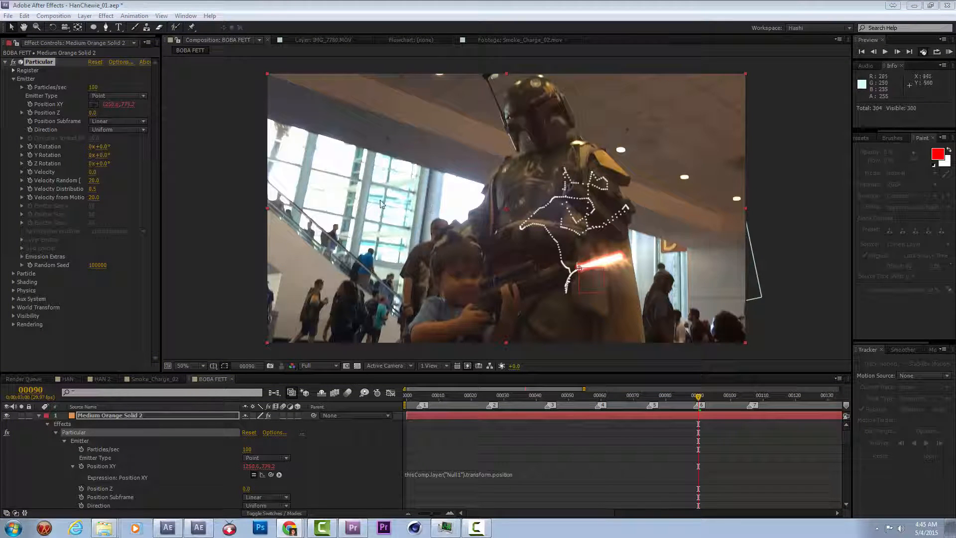
click(13, 273)
scroll(82, 248, down, 3)
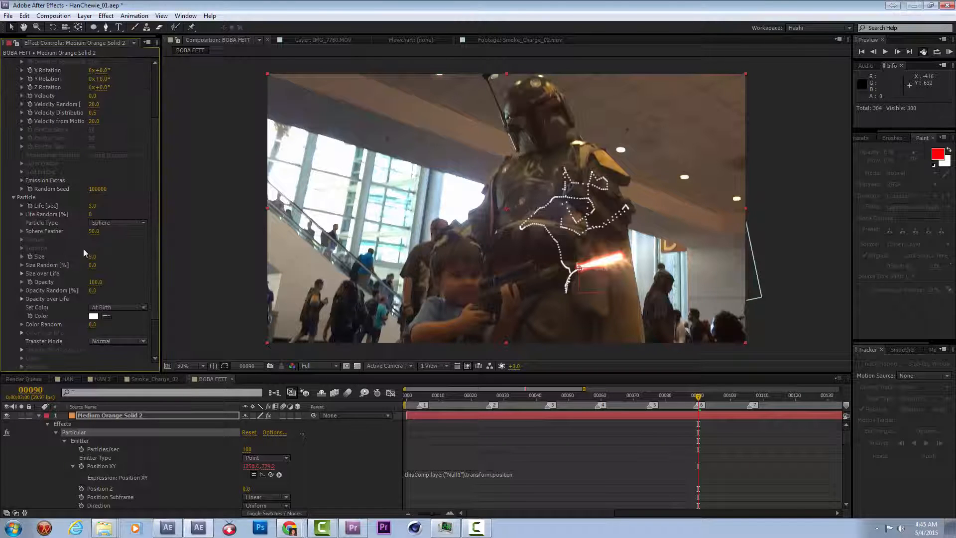
click(111, 223)
click(116, 266)
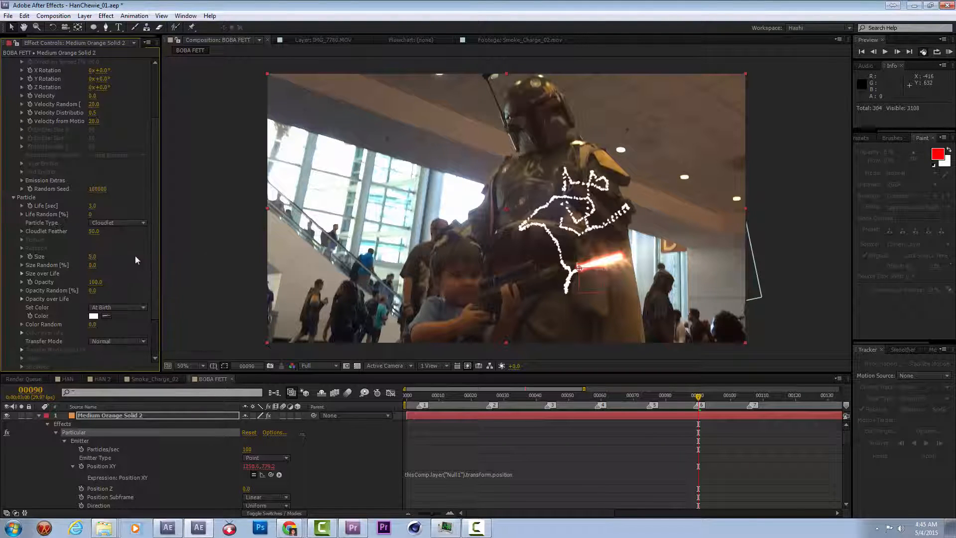
- Set Wind Y in Particular's Air physics to about -345 so the particles drift upward
scroll(56, 291, down, 3)
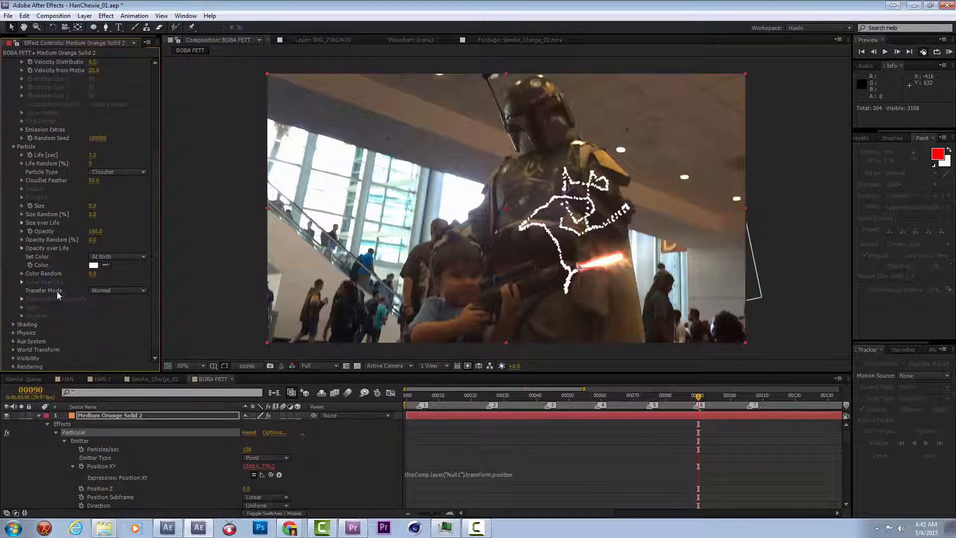
click(13, 333)
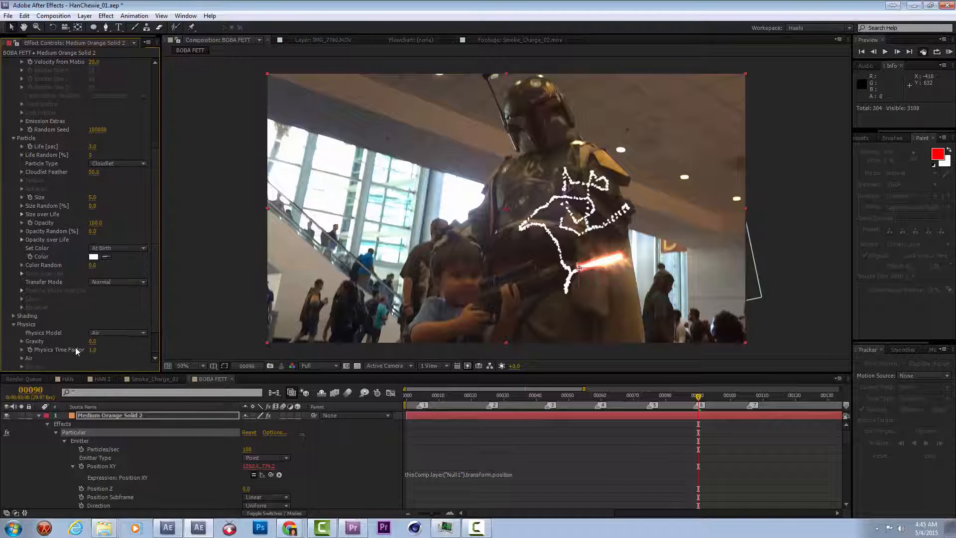
click(20, 358)
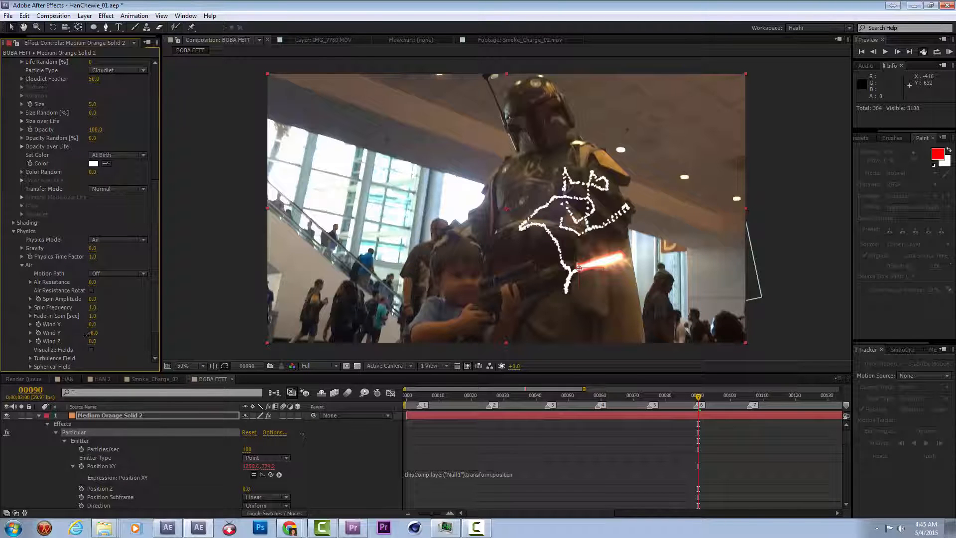
drag(86, 334, 1, 340)
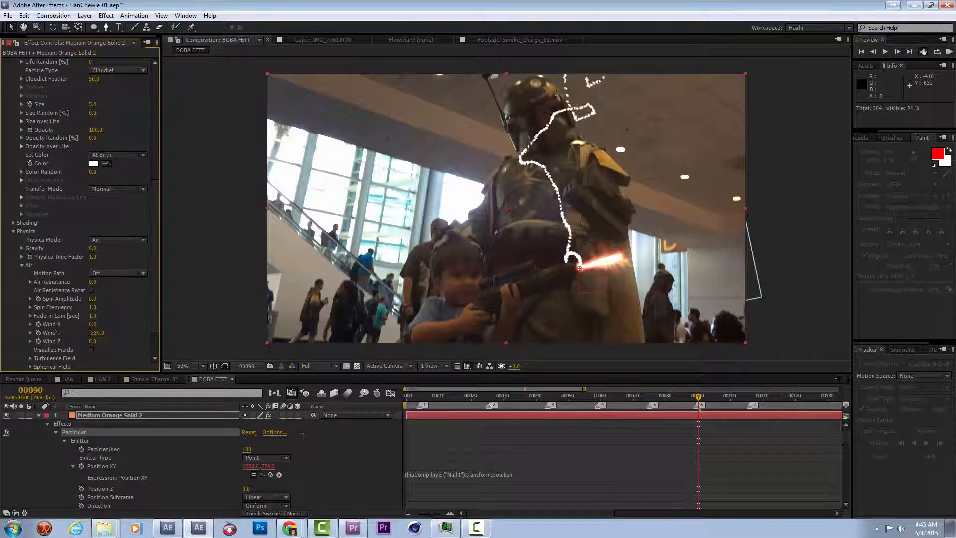
- Set Particular's Size Random to 71%, Particles/sec to 380 and particle Life to 1.1 seconds
scroll(82, 259, up, 4)
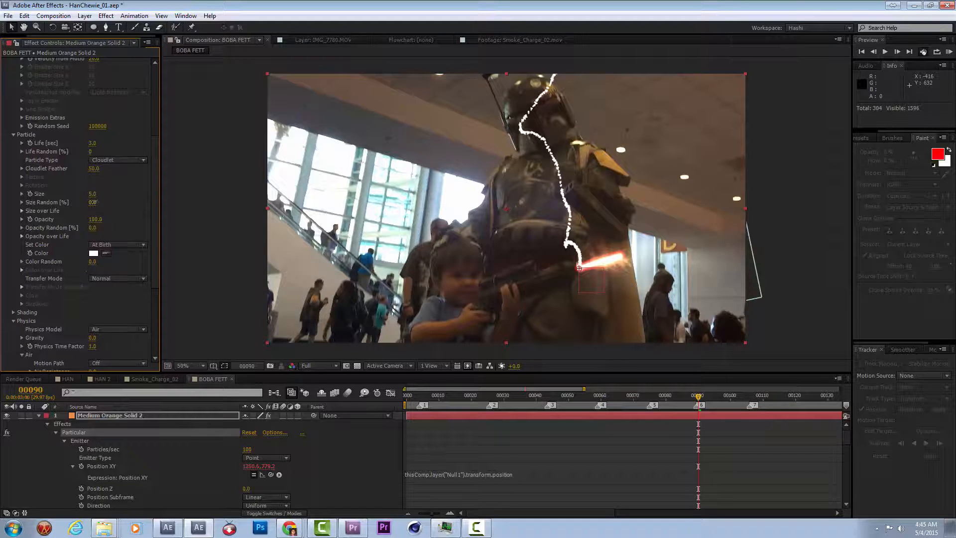
drag(135, 201, 135, 201)
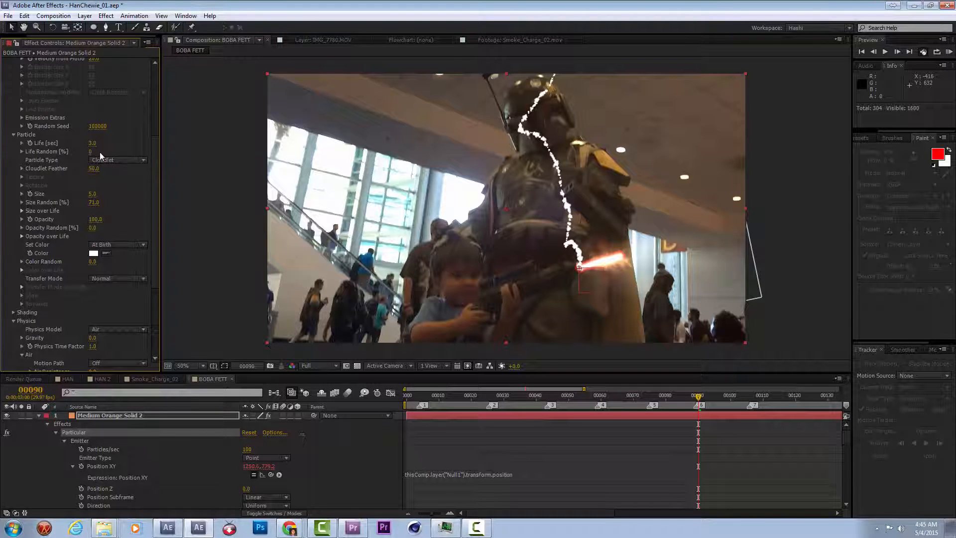
scroll(101, 150, up, 6)
drag(95, 88, 107, 85)
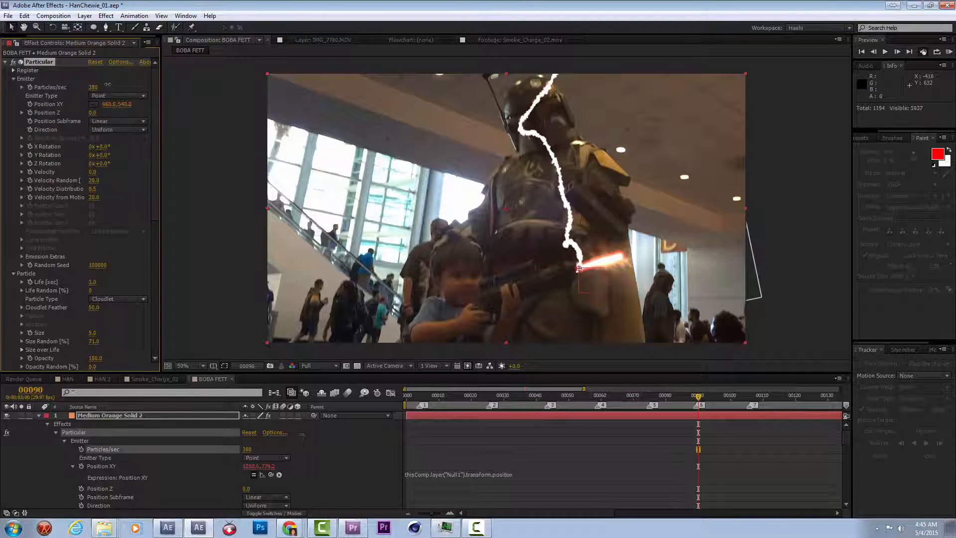
drag(92, 282, 85, 282)
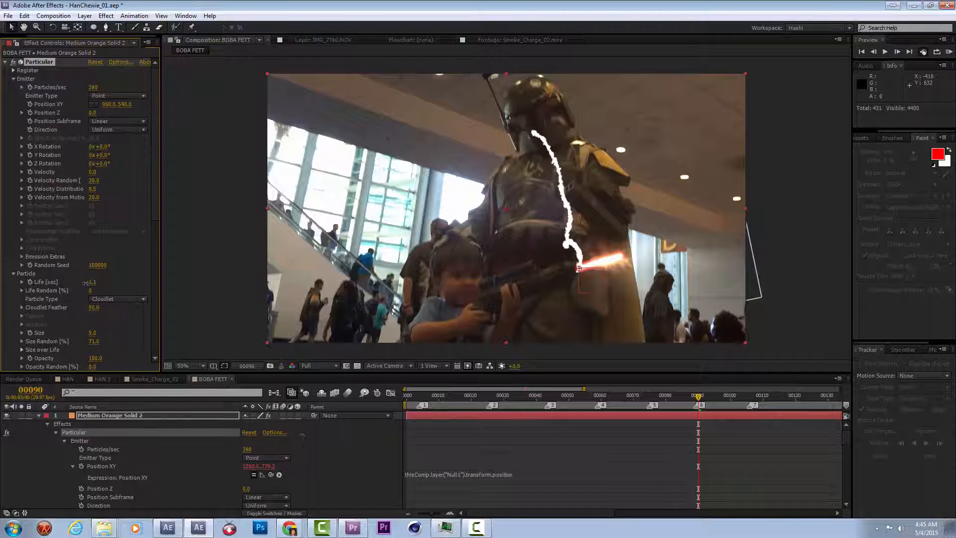
- Draw a rising Size over Life curve and apply the linearly falling preset to Opacity over Life
scroll(87, 286, down, 3)
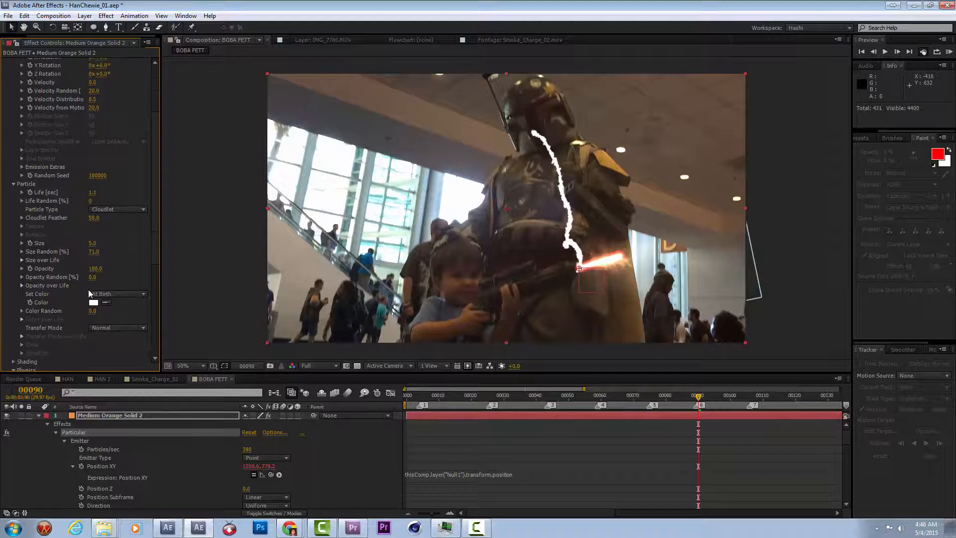
click(21, 260)
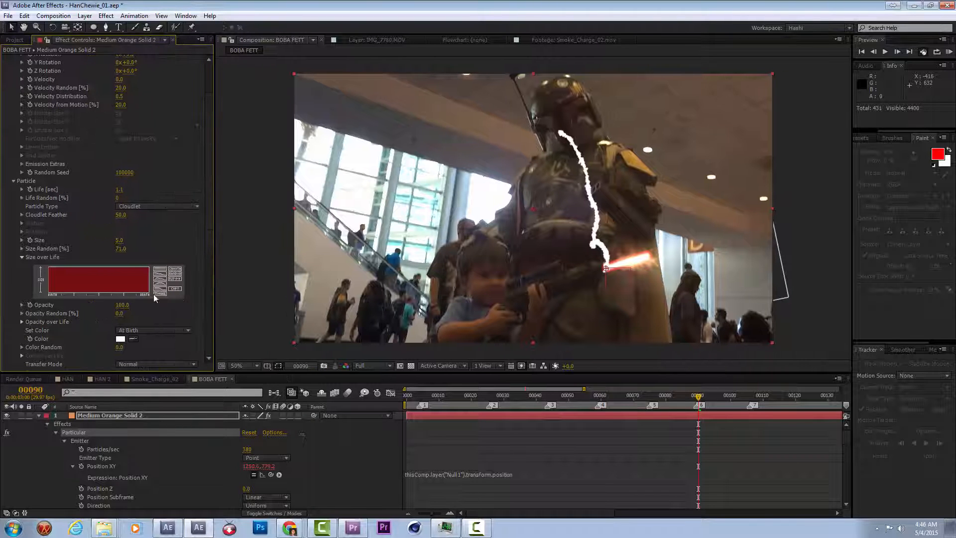
mouse_move(63, 281)
mouse_down()
mouse_move(153, 266)
mouse_move(35, 289)
mouse_up()
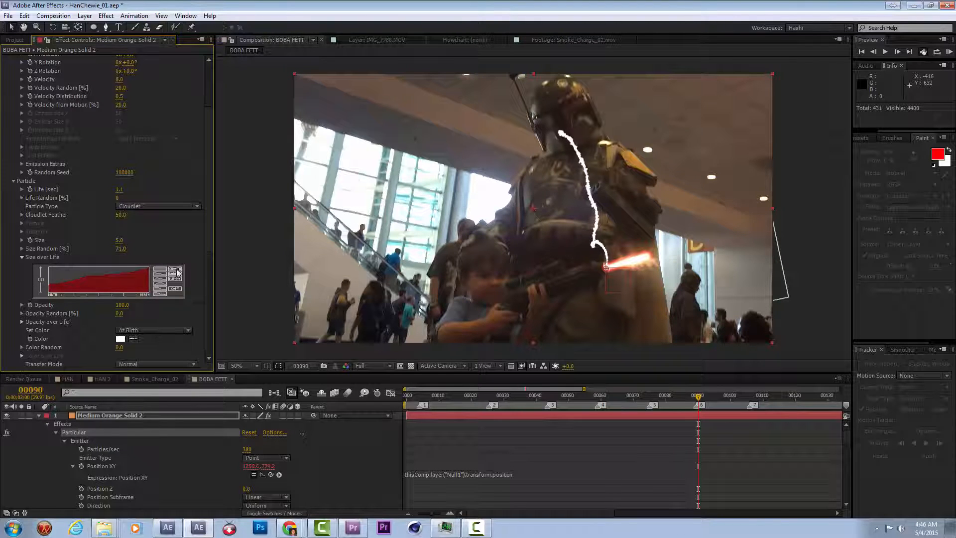
click(22, 321)
click(160, 344)
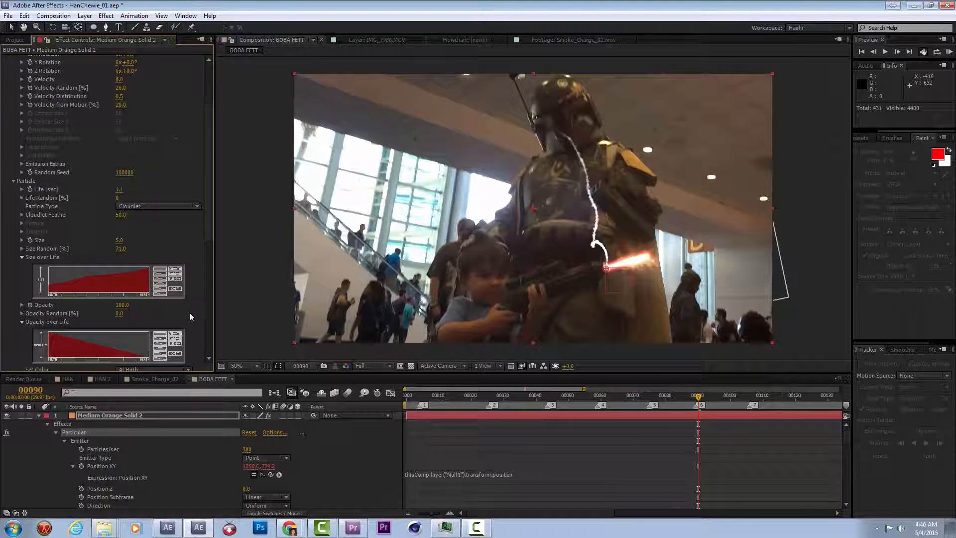
- Set the particle Opacity to 3 and the particle Size to 15
scroll(90, 256, down, 3)
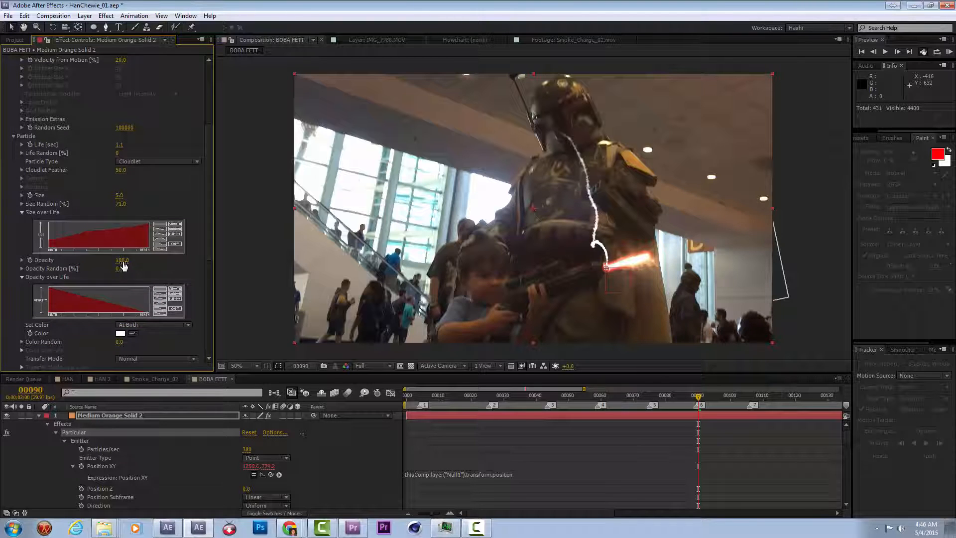
drag(122, 264, 76, 269)
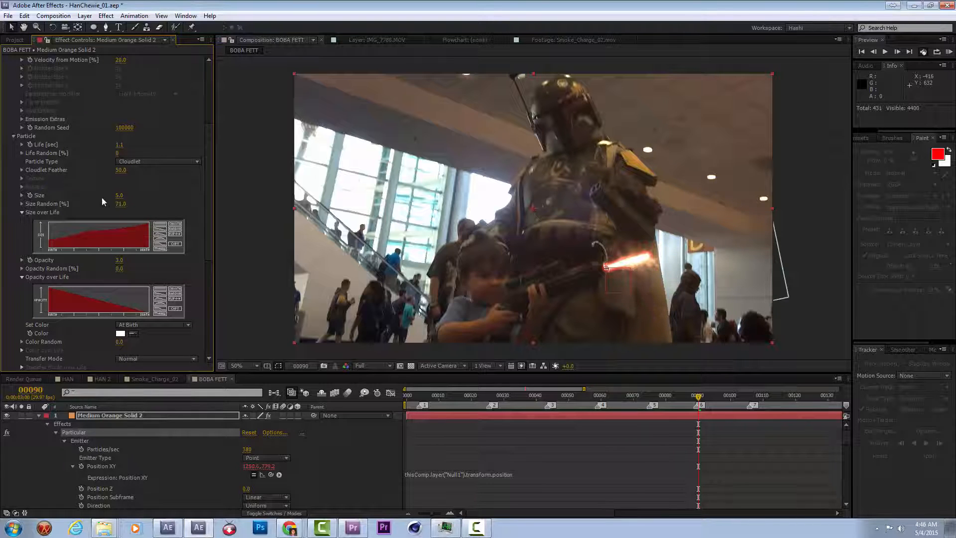
mouse_move(120, 195)
mouse_down()
mouse_move(130, 193)
mouse_move(122, 194)
mouse_up()
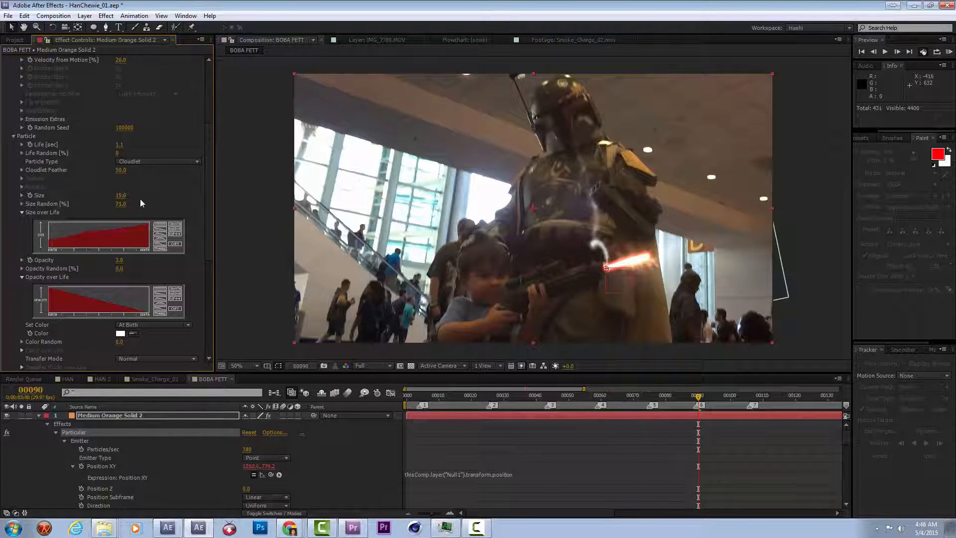
- Turn on Shadowlet for Main in Particular's Shading settings and set the shadowlet Opacity to 39
scroll(140, 202, up, 3)
scroll(141, 202, down, 6)
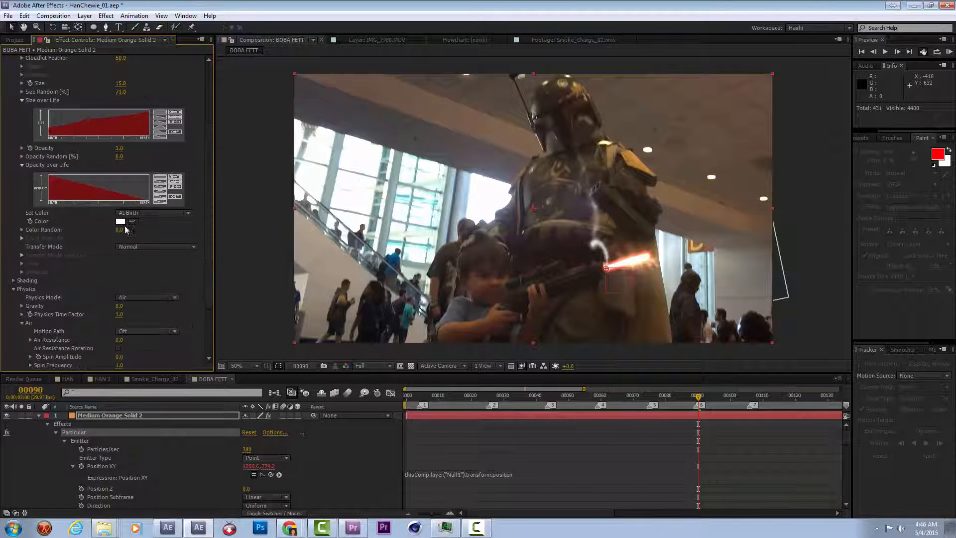
scroll(104, 252, up, 2)
scroll(100, 255, down, 3)
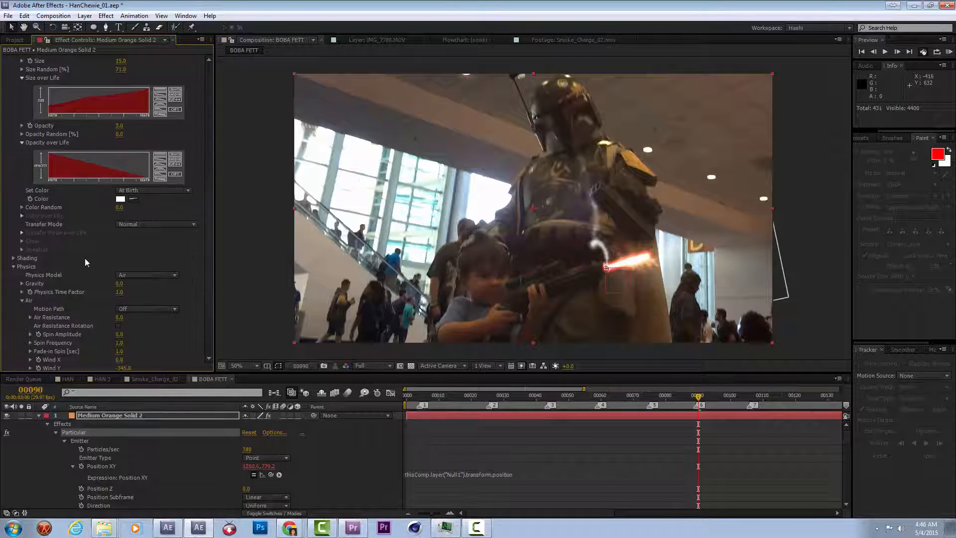
click(14, 258)
scroll(65, 276, down, 3)
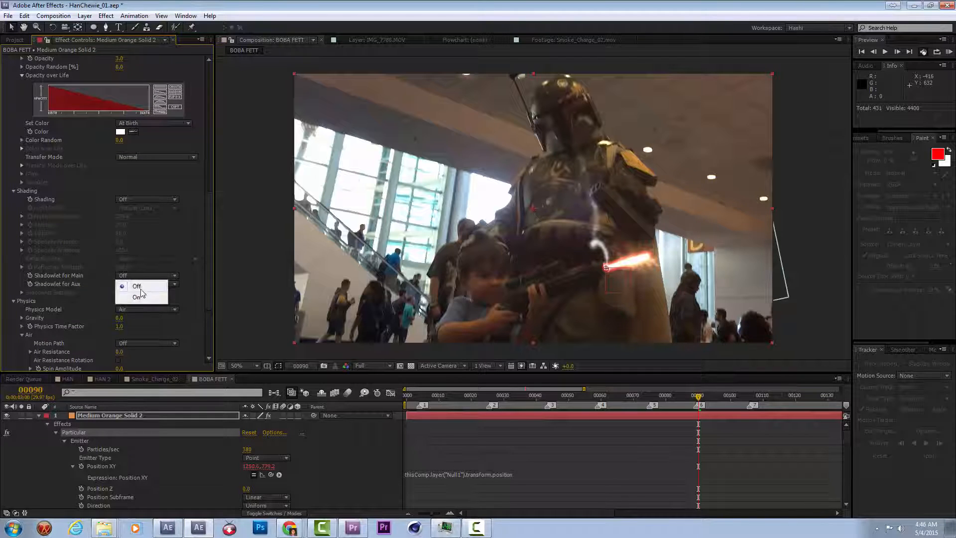
click(129, 297)
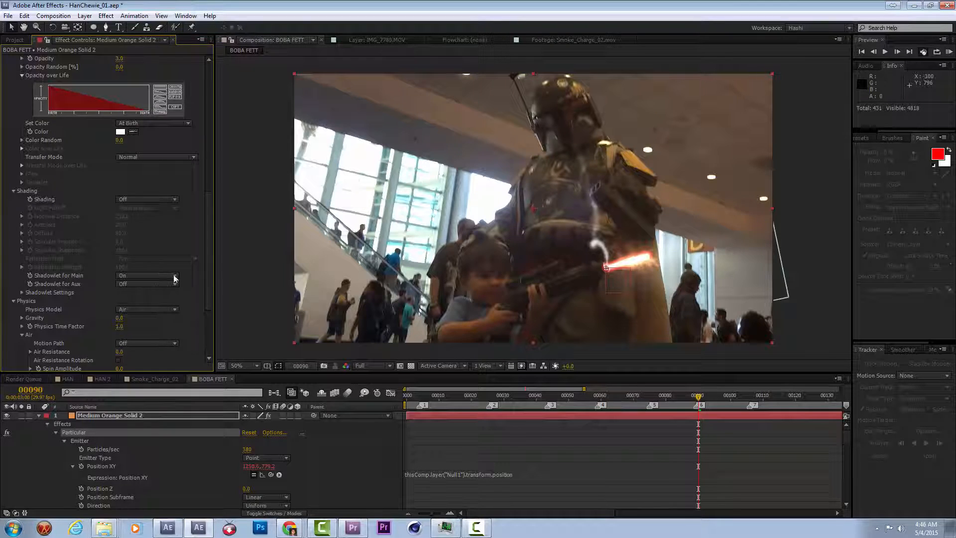
click(23, 292)
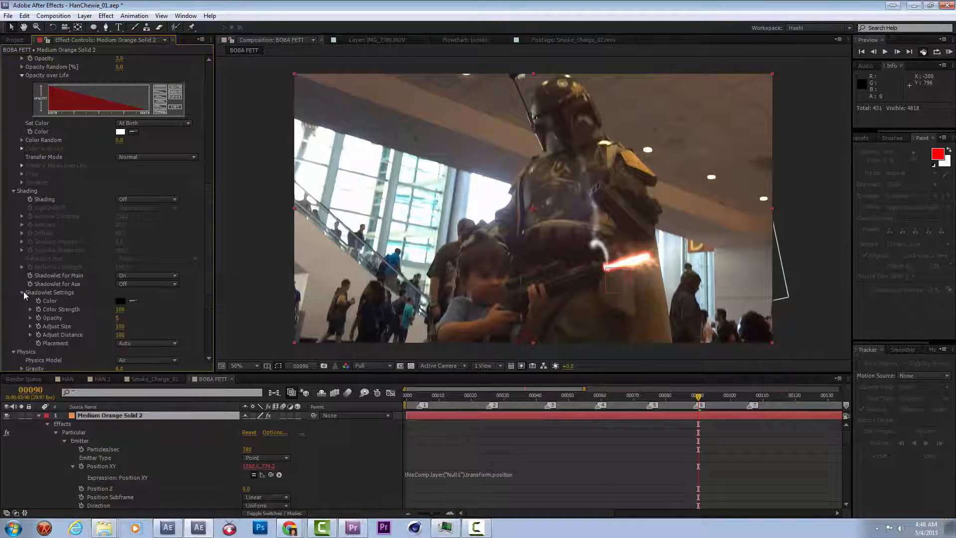
drag(120, 310, 251, 310)
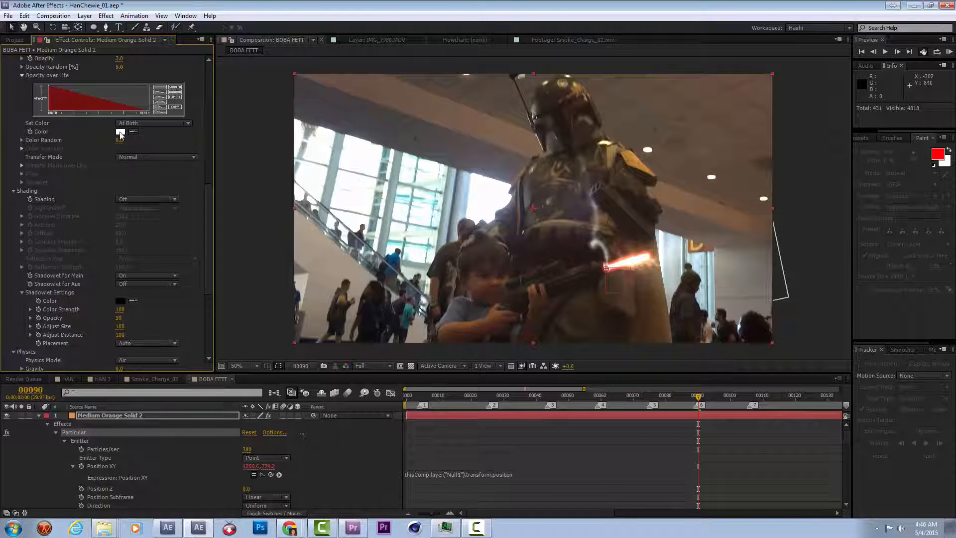
- Change the particle Color from white to a mid gray
click(120, 132)
mouse_move(518, 371)
mouse_down()
mouse_move(451, 422)
mouse_move(445, 405)
mouse_move(441, 427)
mouse_up()
click(695, 363)
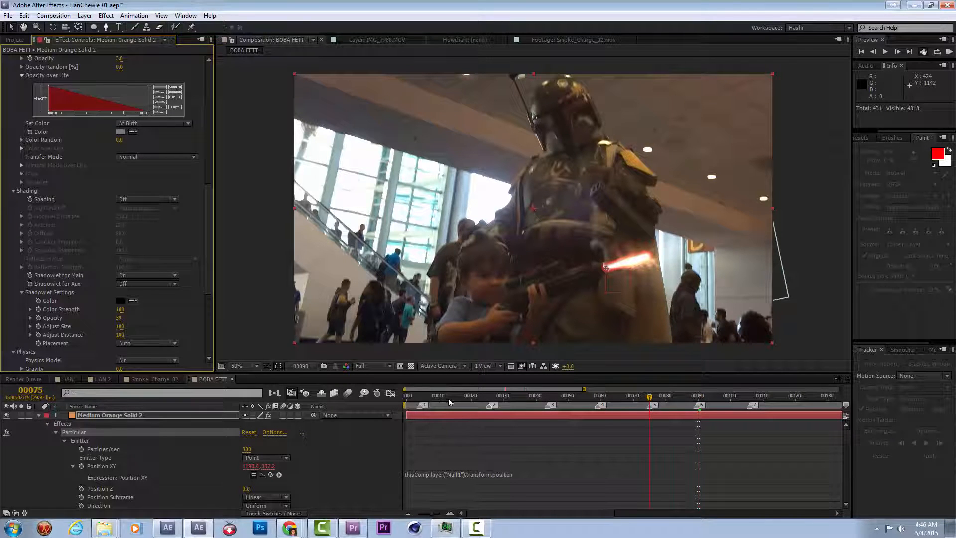
- Start keyframing Particular's Particles/sec at frame 4 and raise its value to about 790
click(401, 404)
mouse_move(405, 396)
mouse_down()
mouse_move(430, 396)
mouse_move(419, 395)
mouse_up()
scroll(198, 120, up, 10)
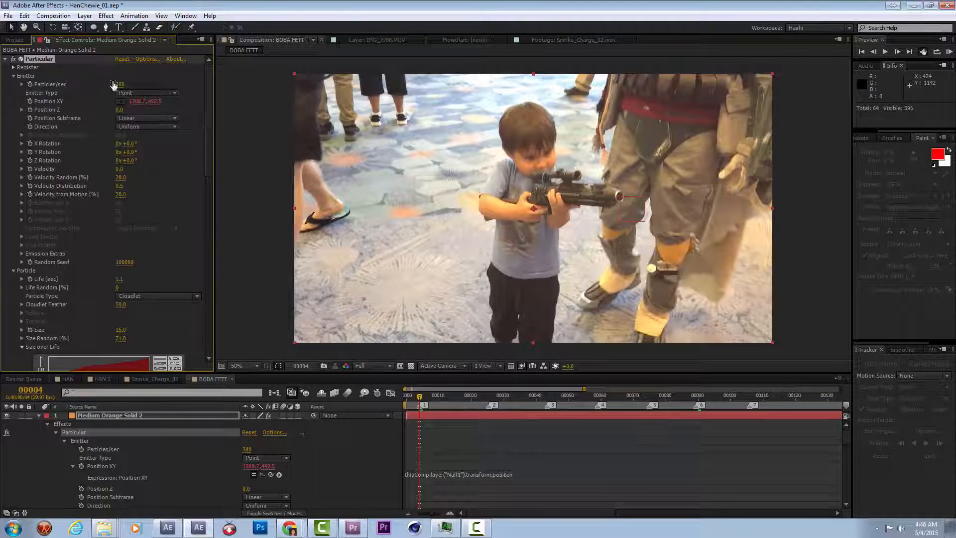
click(31, 84)
key(u)
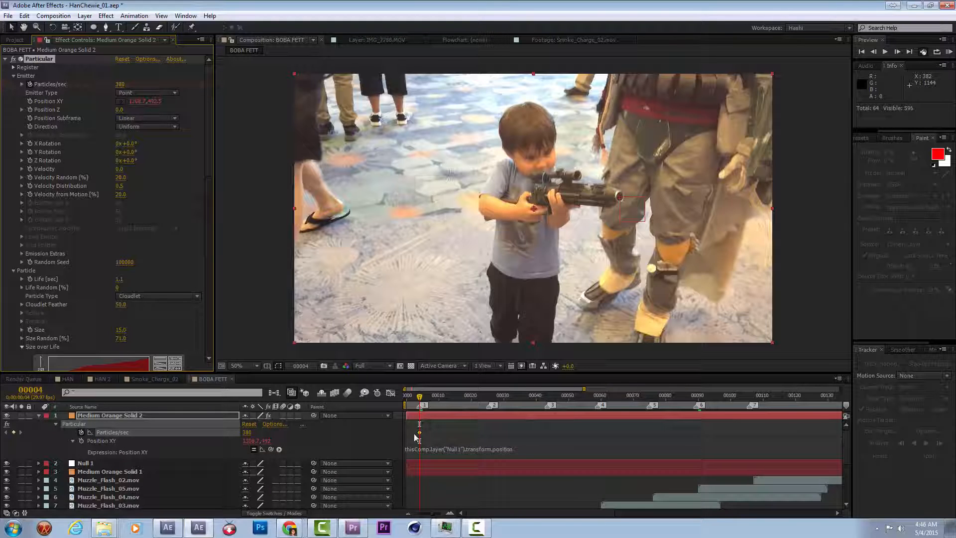
drag(317, 431, 339, 431)
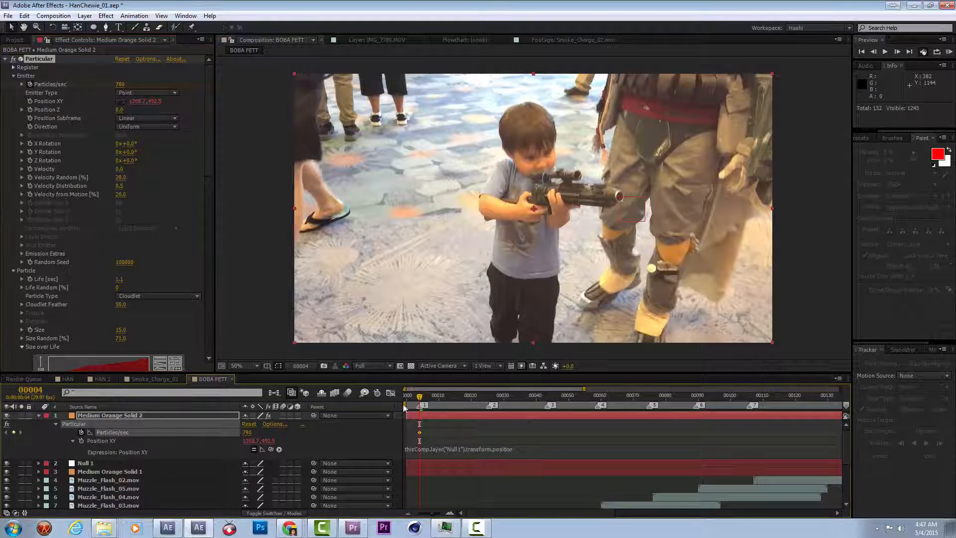
- Add a Particles/sec keyframe with a value of 0 at frame 3, then move to frame 74 to check the smoke
drag(418, 399, 645, 435)
click(246, 432)
text(0)
key(Return)
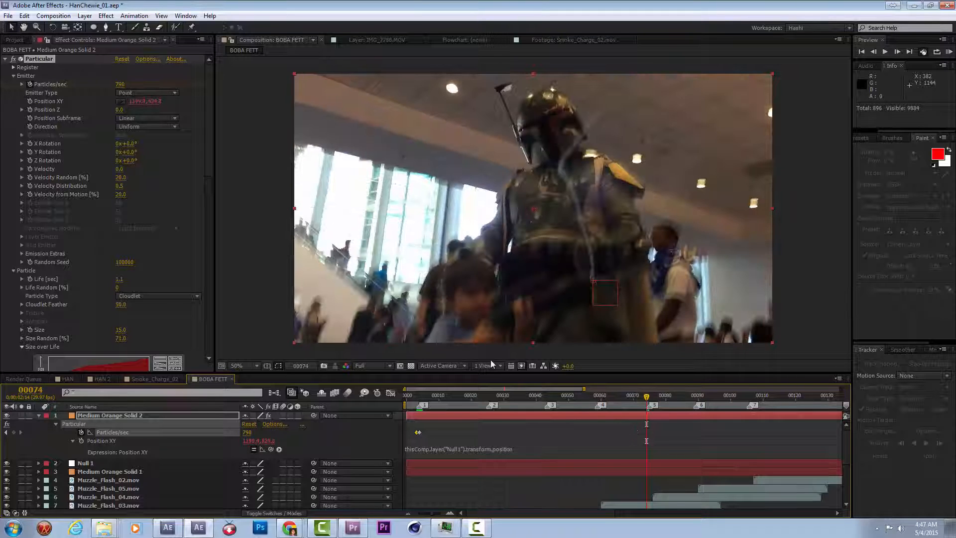
- Set the smoke's particle Size to 62 and its particle Opacity to 1
scroll(129, 229, down, 5)
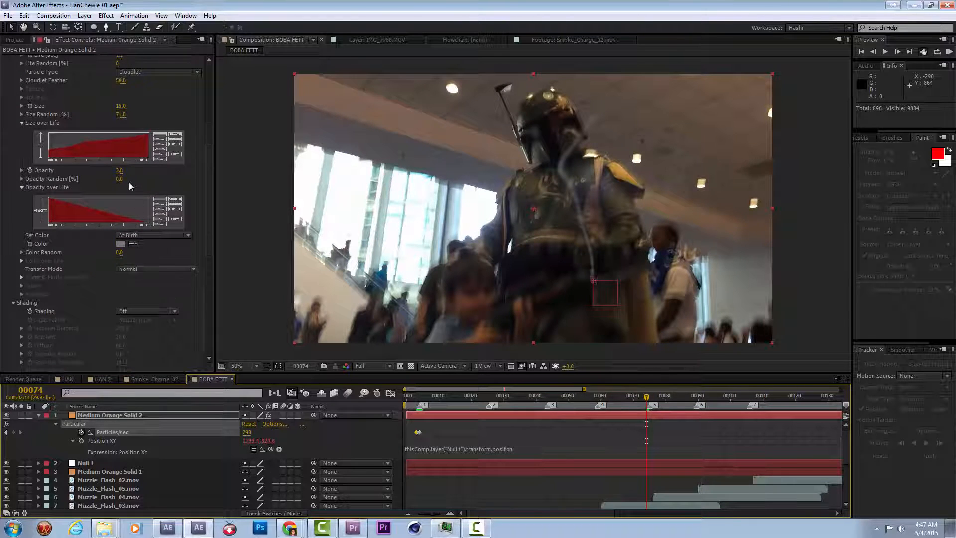
scroll(129, 187, up, 1)
mouse_move(121, 128)
mouse_down()
mouse_move(163, 125)
mouse_move(138, 130)
mouse_up()
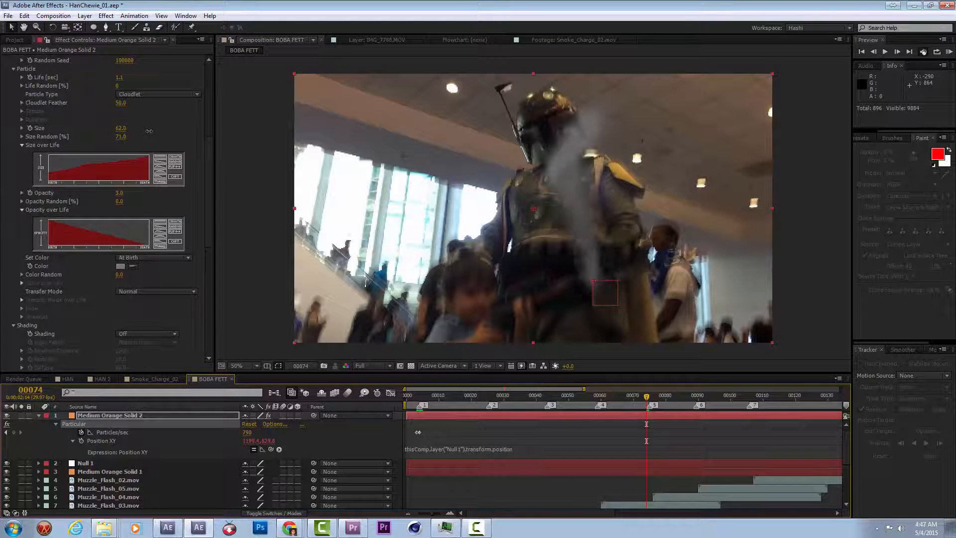
drag(123, 193, 119, 193)
click(121, 193)
text(1)
key(Return)
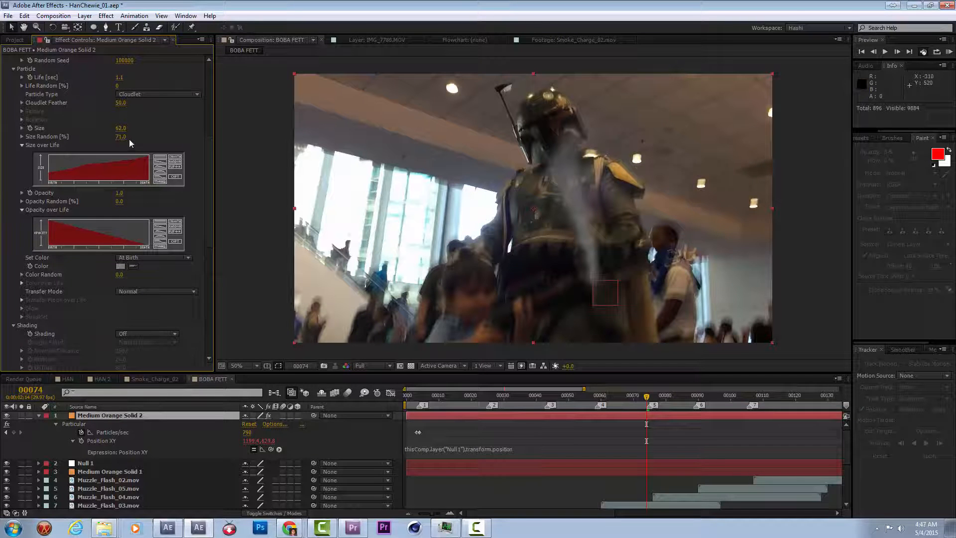
- Change the value of the Particles/sec keyframe at frame 4 to 200
scroll(130, 143, up, 3)
double_click(418, 432)
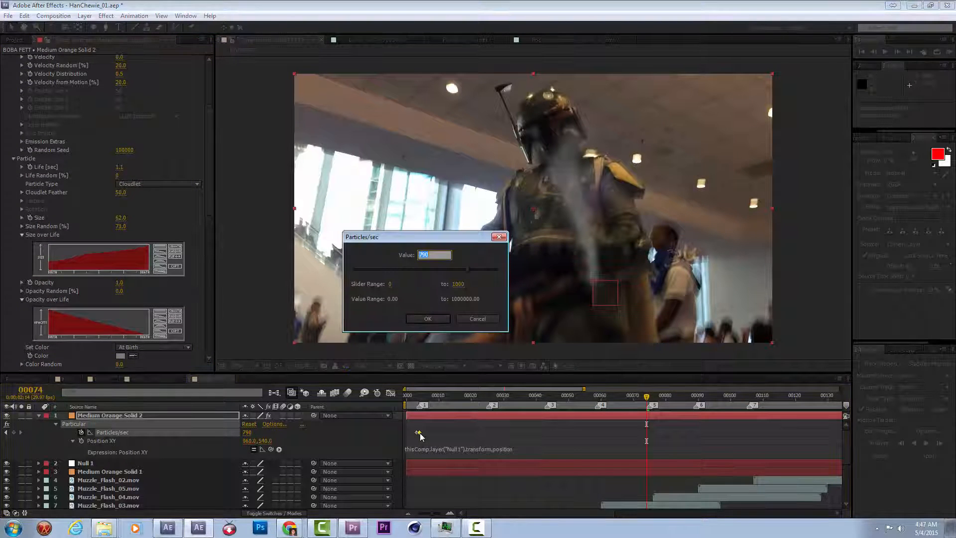
text(200)
key(Return)
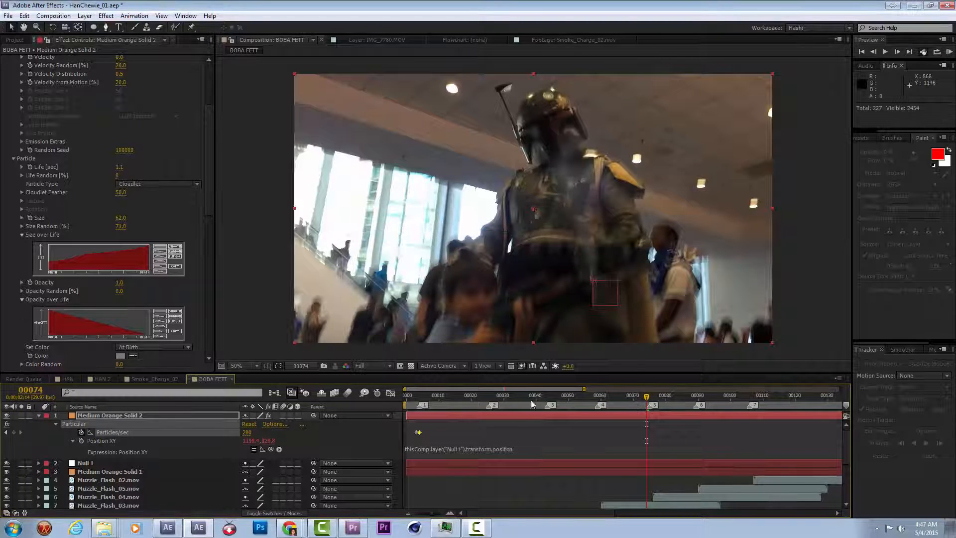
- Duplicate the Medium Orange Solid 2 smoke layer and set the copy's particle Size to 16 and Size Random to 24
click(117, 418)
key(ctrl+d)
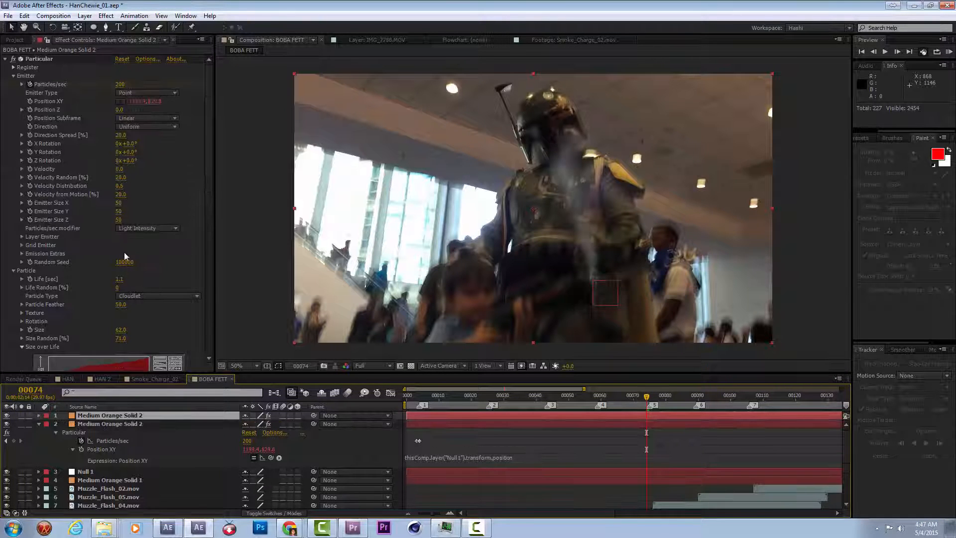
drag(121, 330, 107, 333)
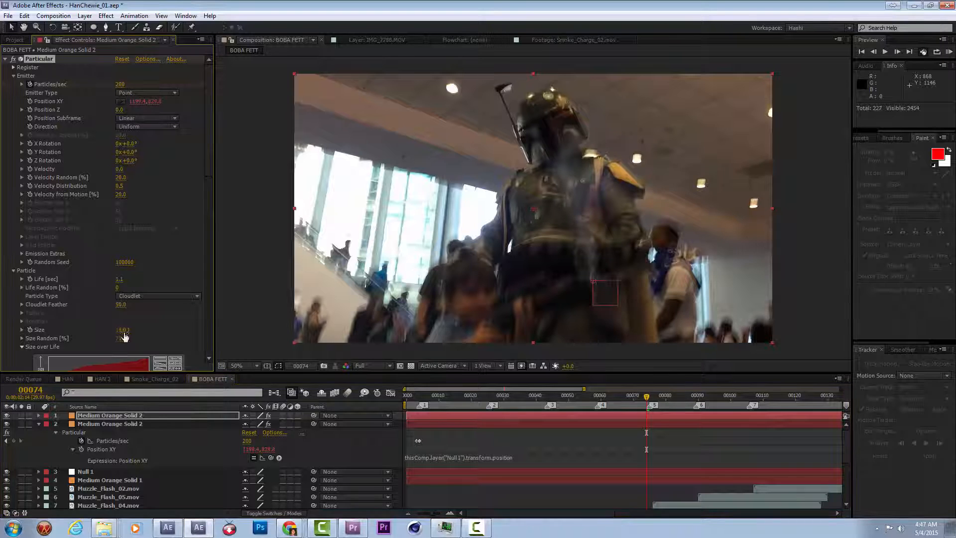
drag(122, 338, 110, 342)
- Set Affect Position to 390 in the copied smoke layer's Turbulence Field settings
scroll(211, 253, down, 15)
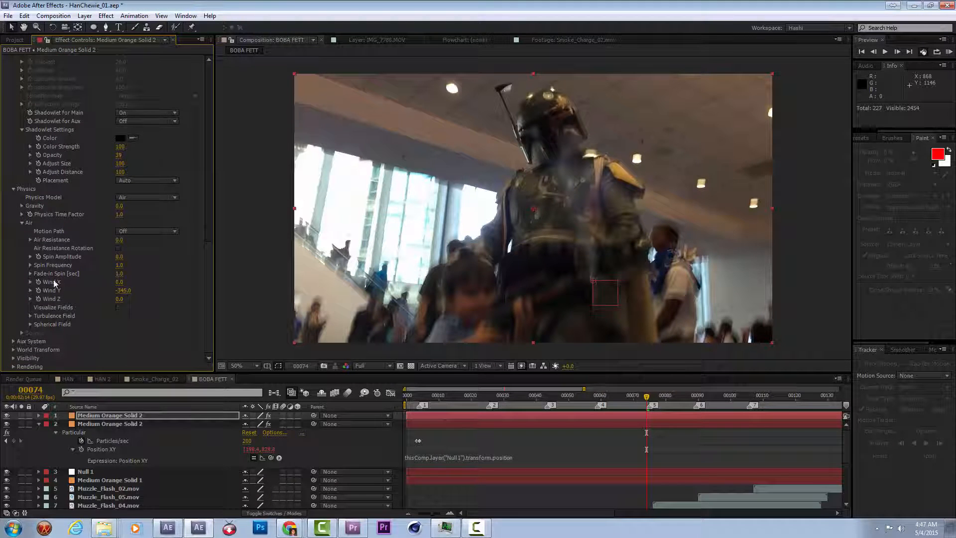
click(30, 317)
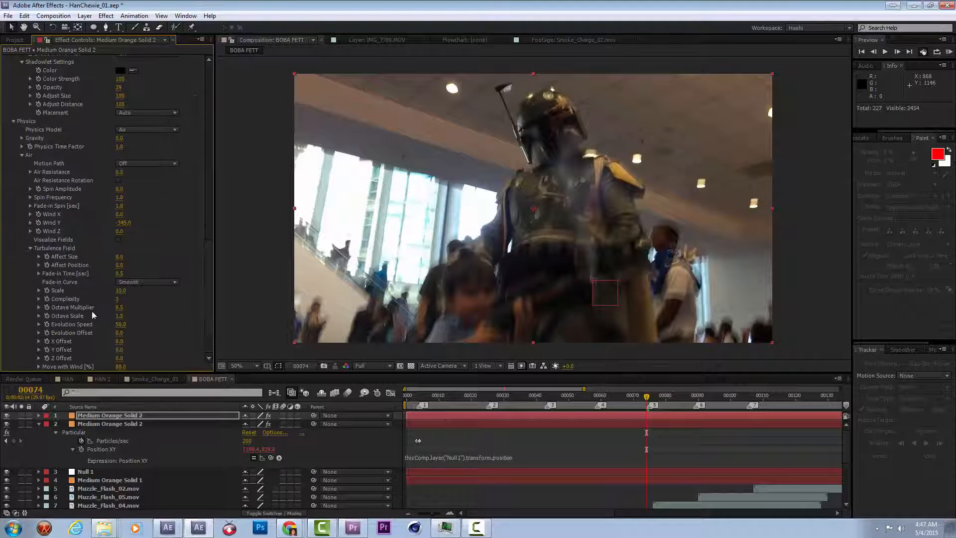
scroll(91, 311, down, 3)
scroll(134, 99, up, 8)
scroll(142, 105, up, 4)
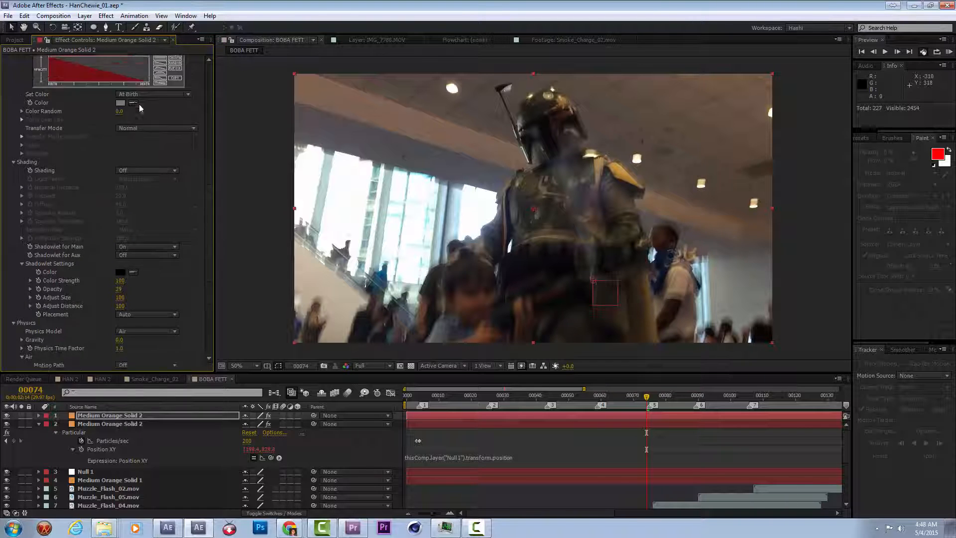
- Set the particle Opacity of the copied smoke layer to 3
click(120, 97)
text(3)
key(Return)
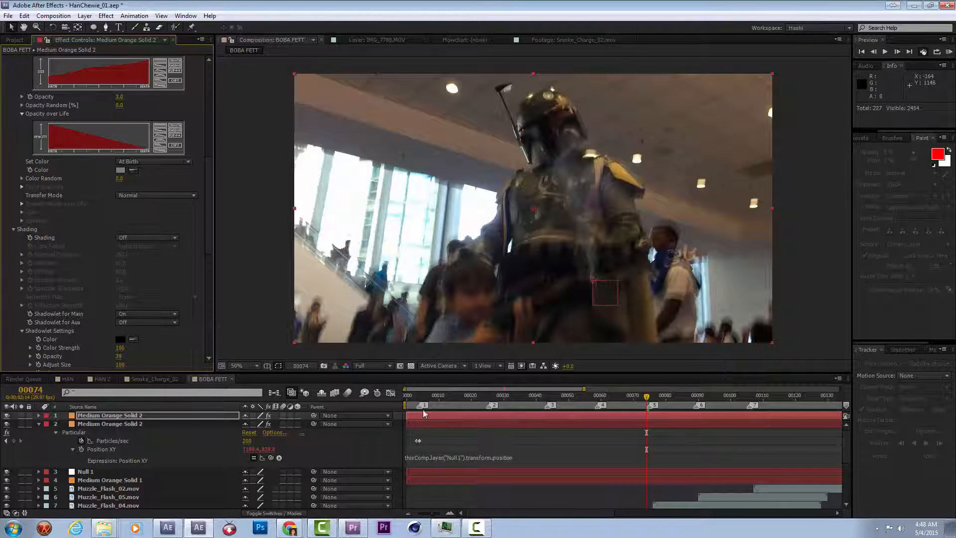
scroll(145, 190, up, 3)
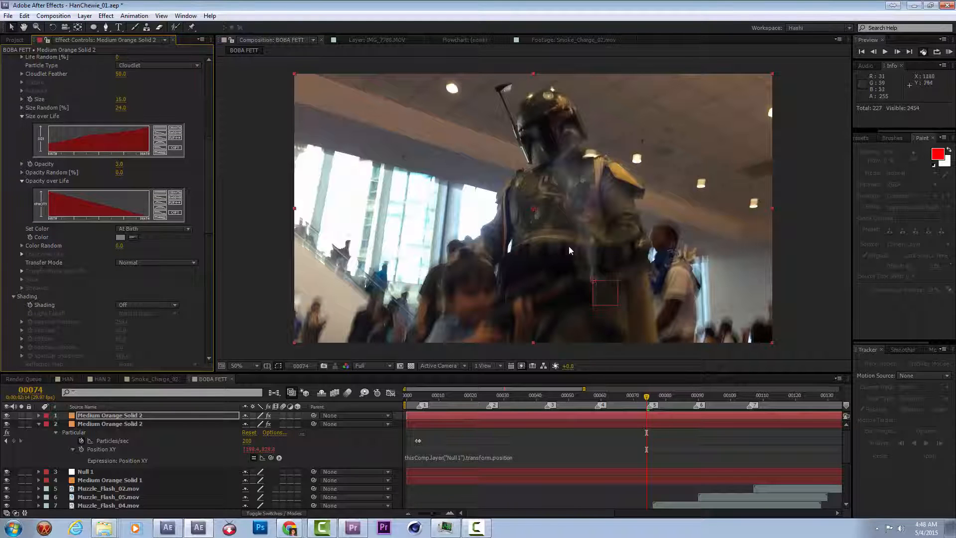
- Set Move with Wind to 111 in the copied layer's Turbulence Field settings
scroll(154, 325, down, 8)
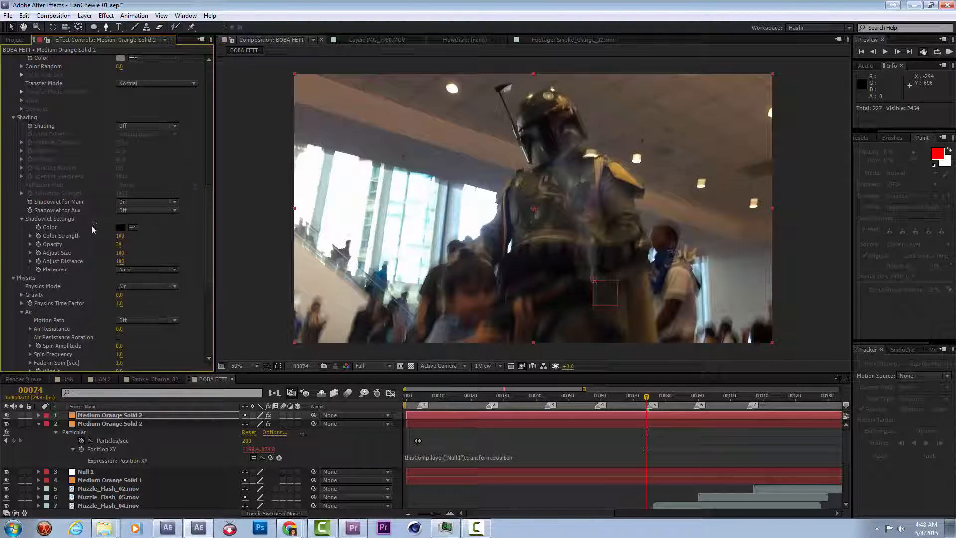
scroll(103, 243, down, 6)
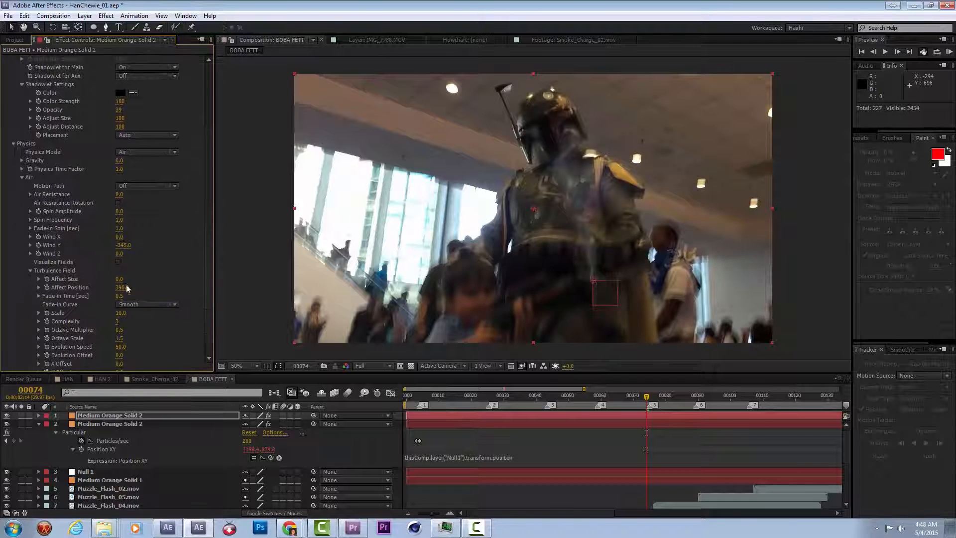
scroll(117, 331, down, 2)
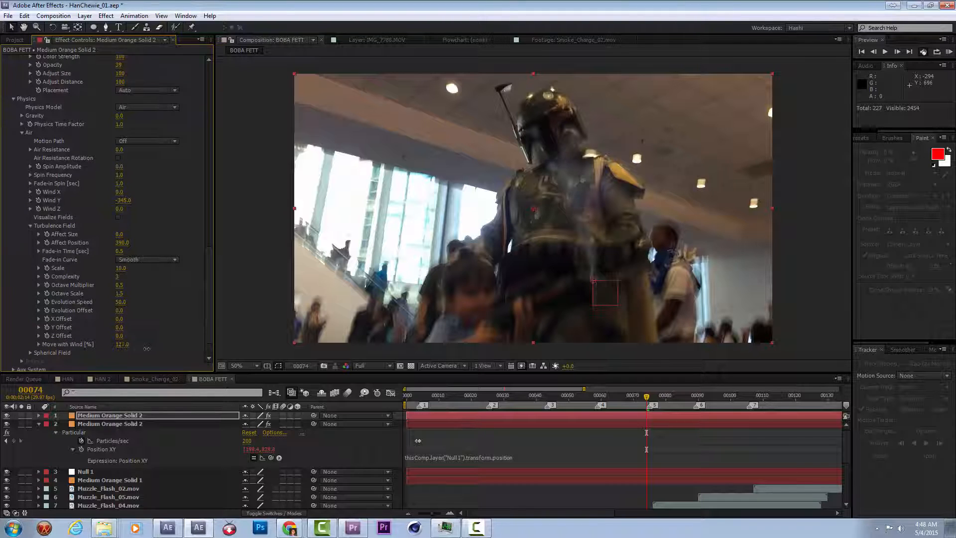
drag(147, 349, 147, 349)
- Return to frame 3, save the project and play a RAM preview of the two smoke layers
click(418, 396)
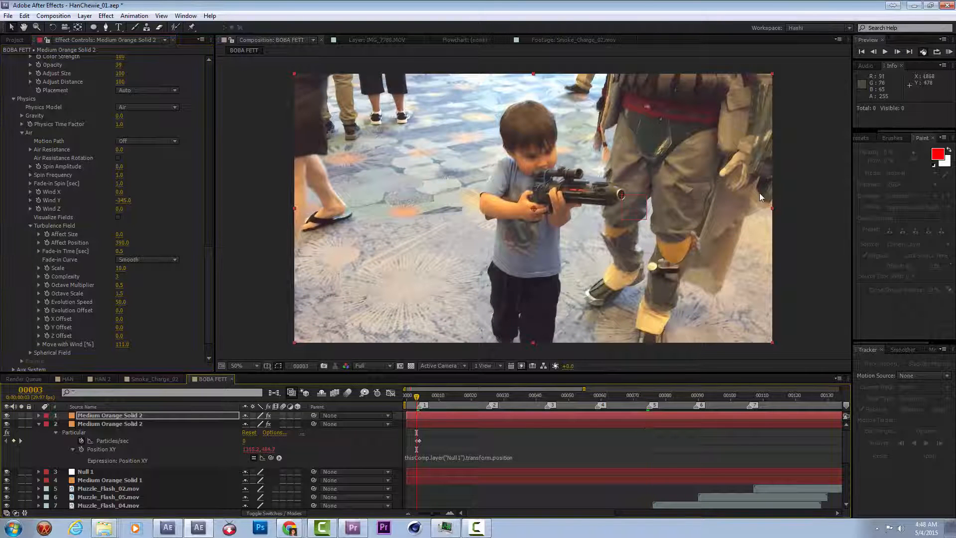
click(136, 425)
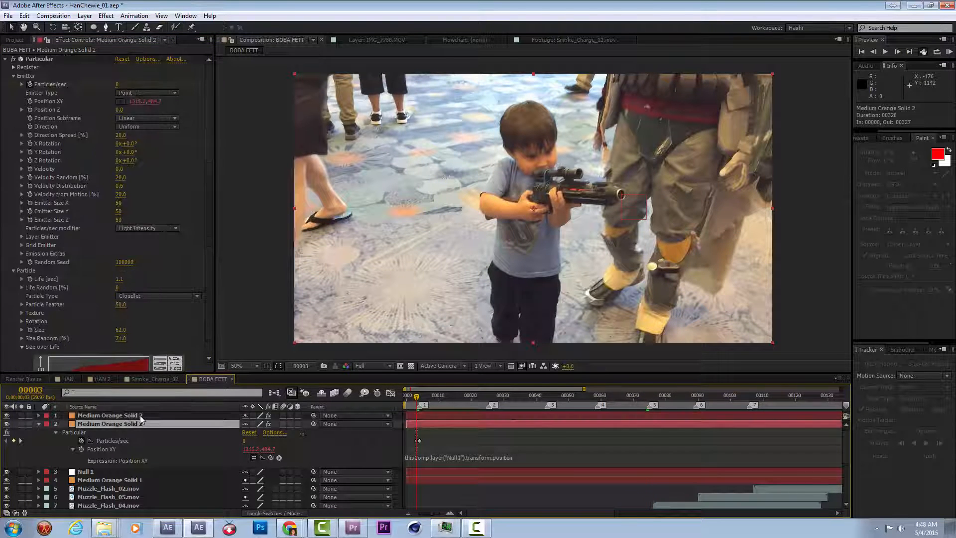
click(142, 416)
key(ctrl+s)
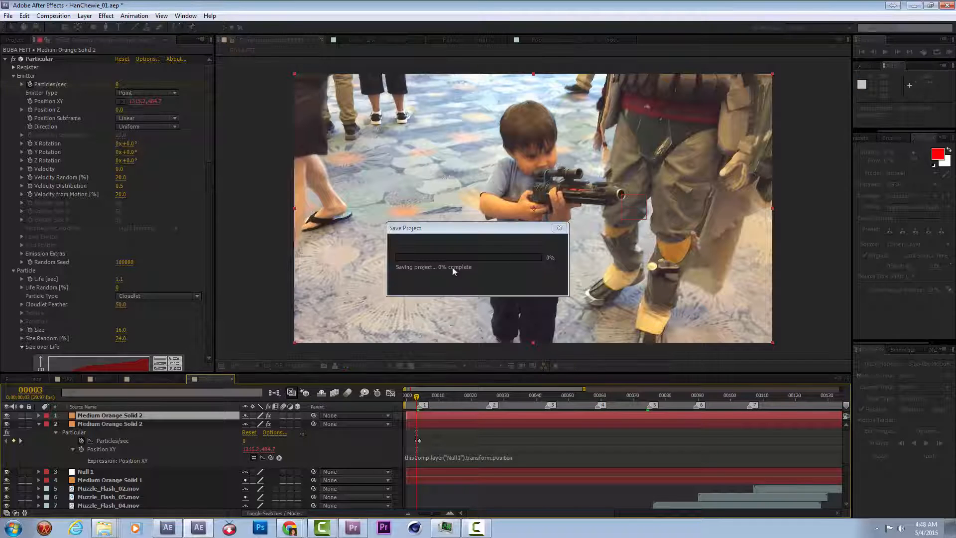
click(949, 52)
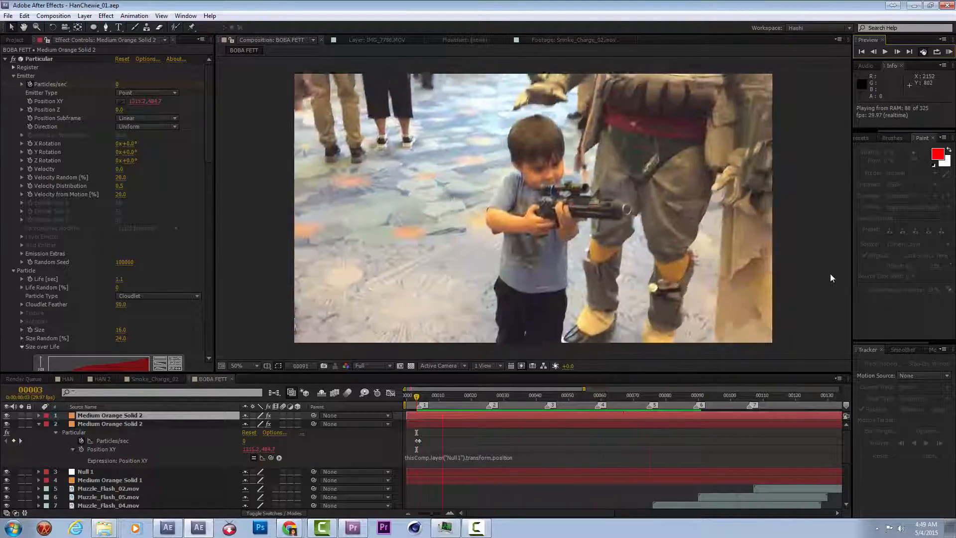
- Animate both smoke layers' Opacity from 0% at frame 3 to 100% at frame 132 and preview the fade
click(495, 489)
key(t)
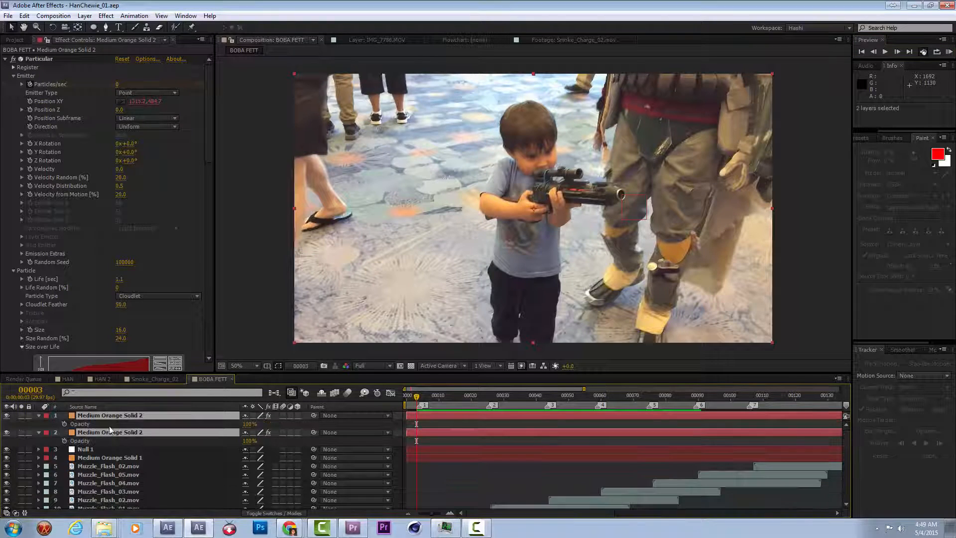
click(64, 424)
click(64, 441)
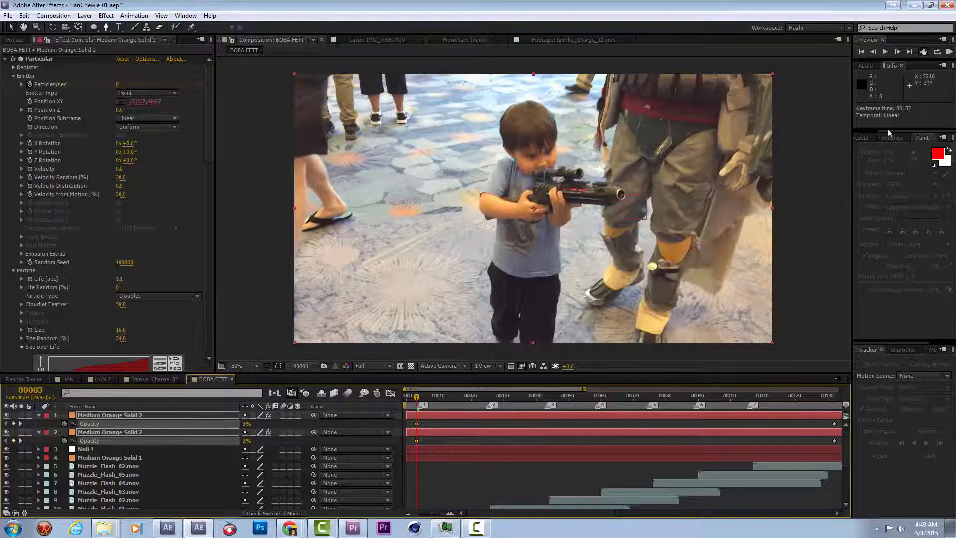
click(950, 53)
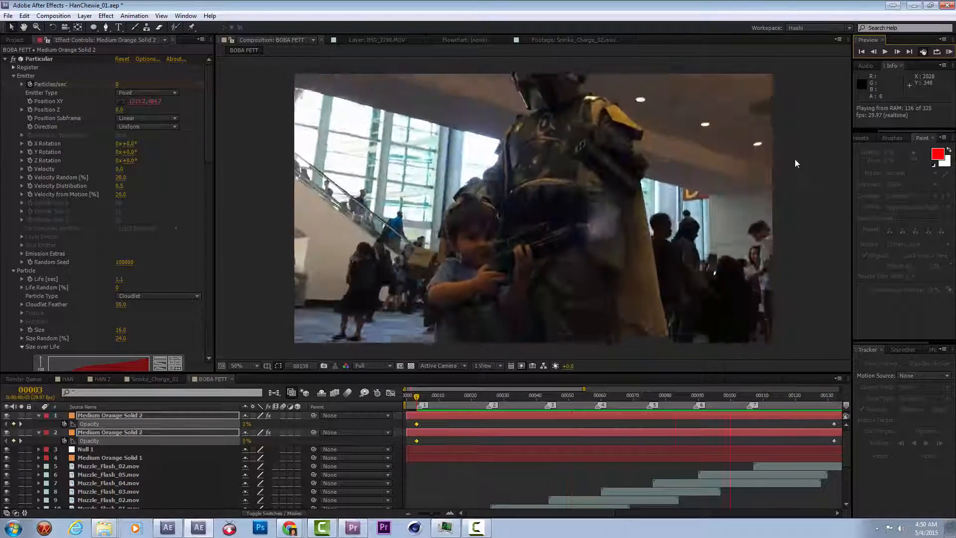
key(space)
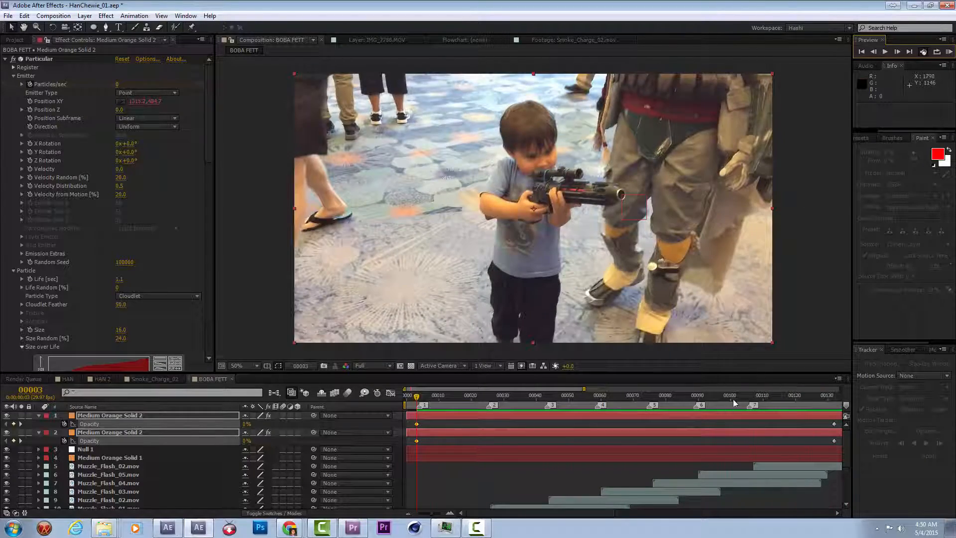
- Start keyframing Particular's Wind X at 0 at frame 89 on both smoke layers
drag(738, 398, 696, 420)
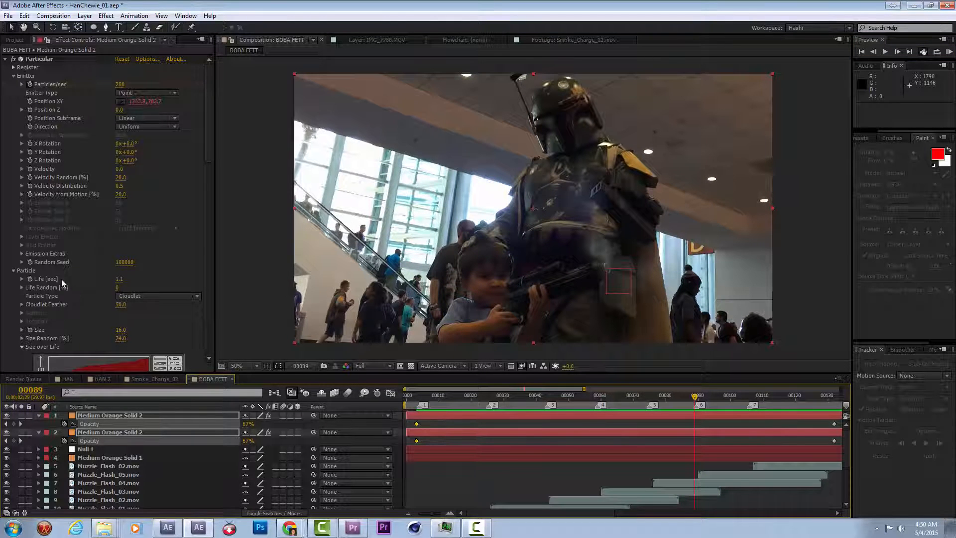
scroll(62, 283, down, 10)
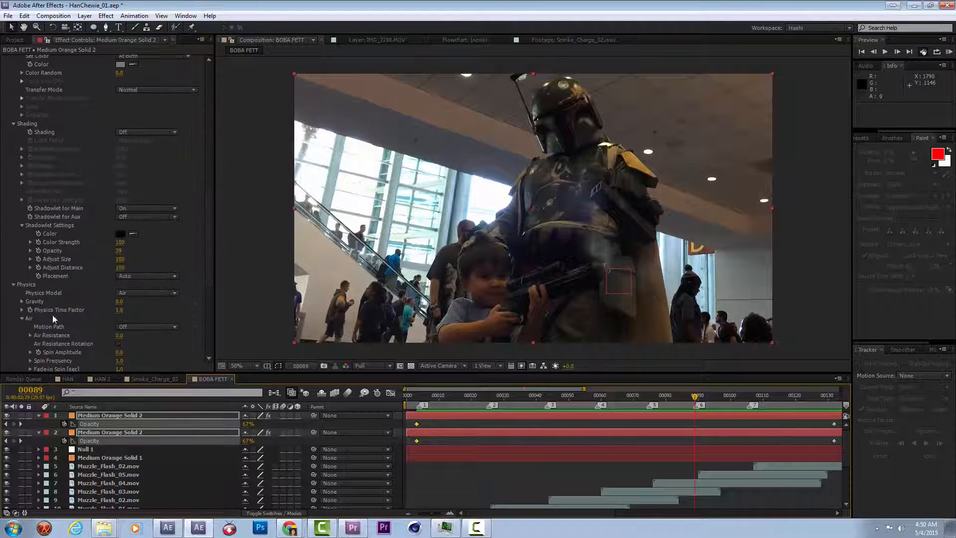
scroll(55, 318, down, 5)
click(39, 244)
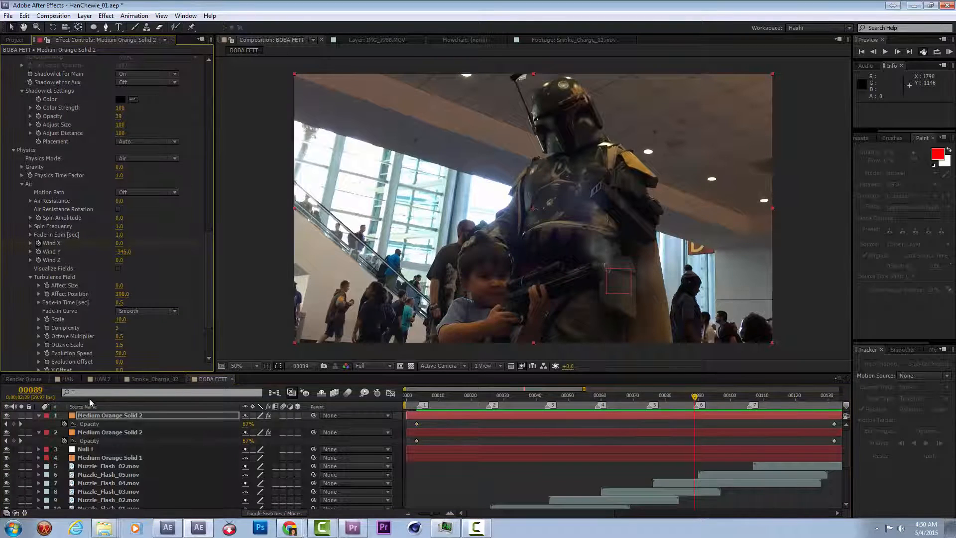
click(95, 433)
scroll(49, 303, down, 6)
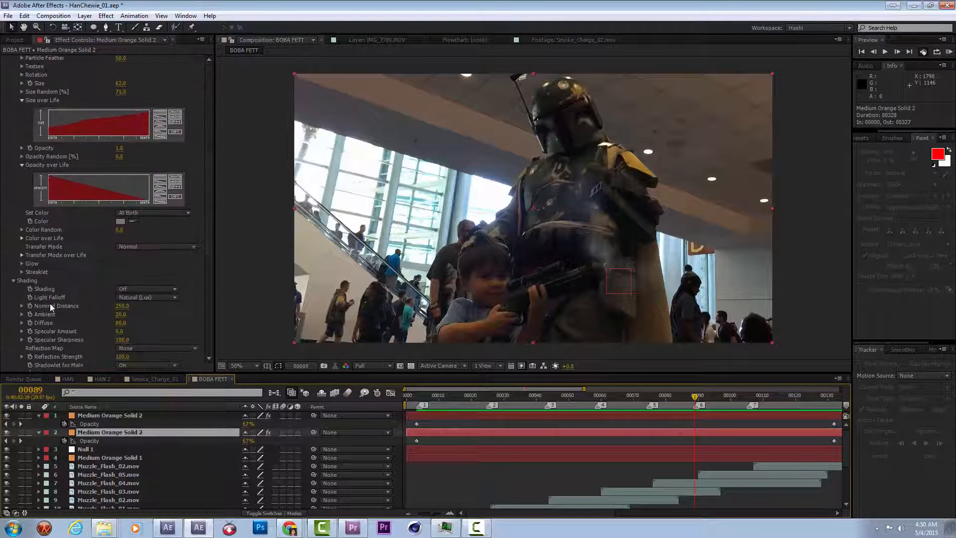
scroll(50, 304, down, 5)
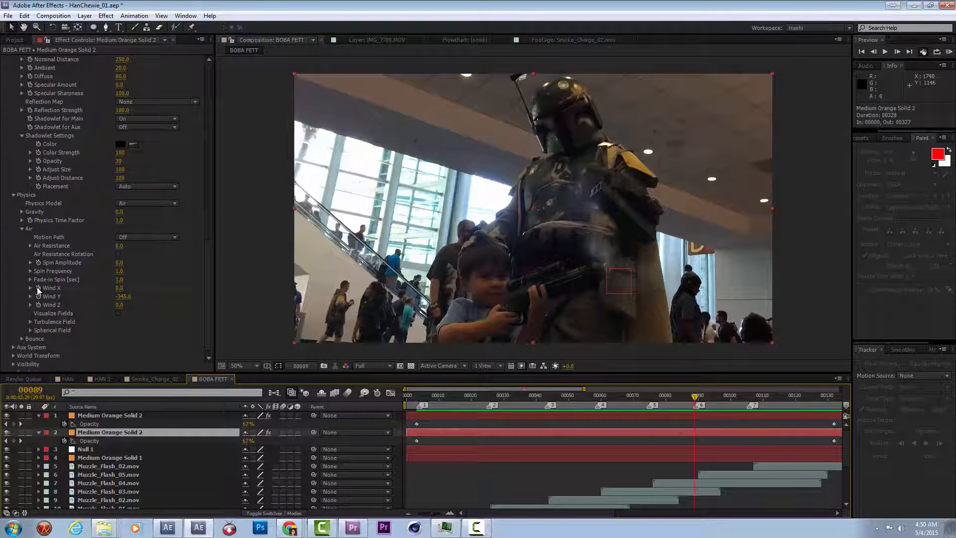
click(38, 287)
- Reveal the keyframed properties of both smoke layers in the timeline
key(u)
scroll(143, 442, down, 1)
scroll(130, 440, up, 1)
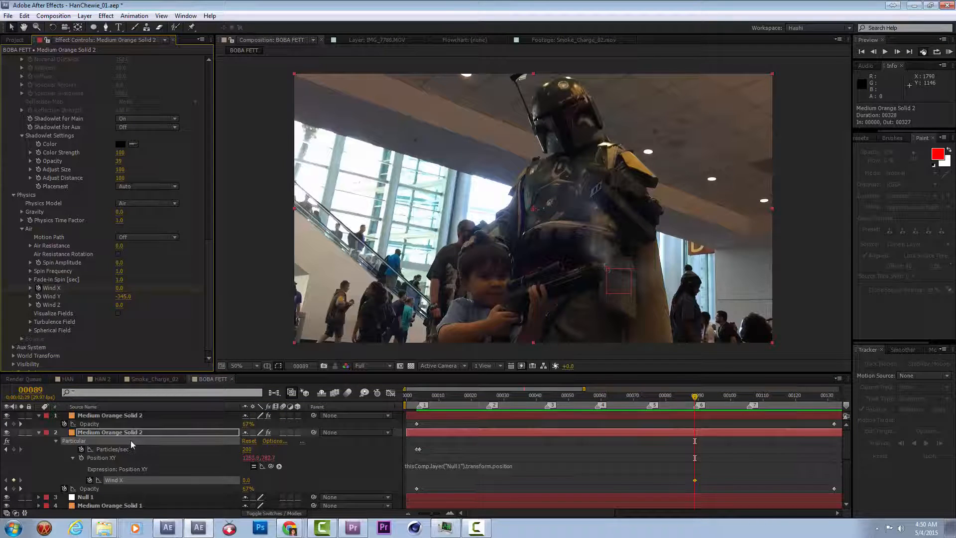
click(112, 415)
key(u)
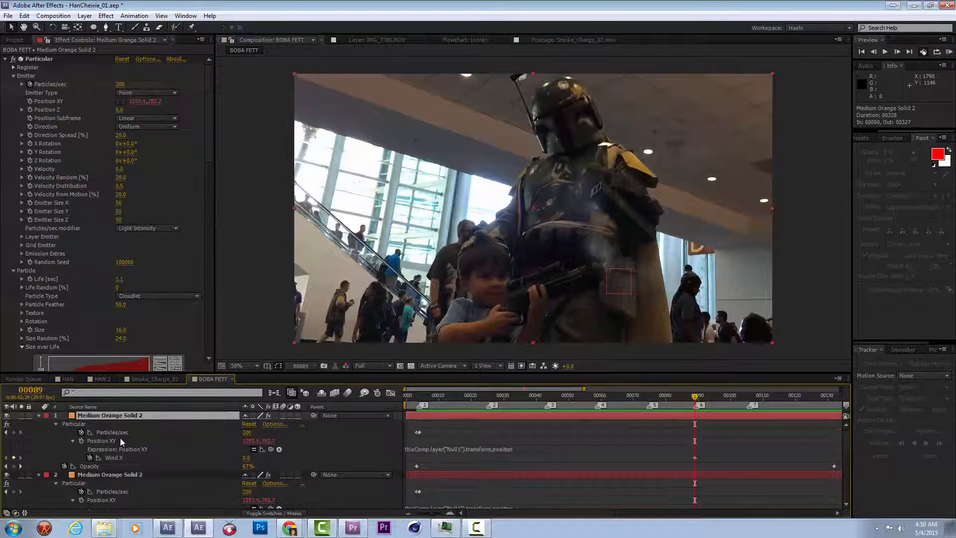
scroll(101, 444, down, 3)
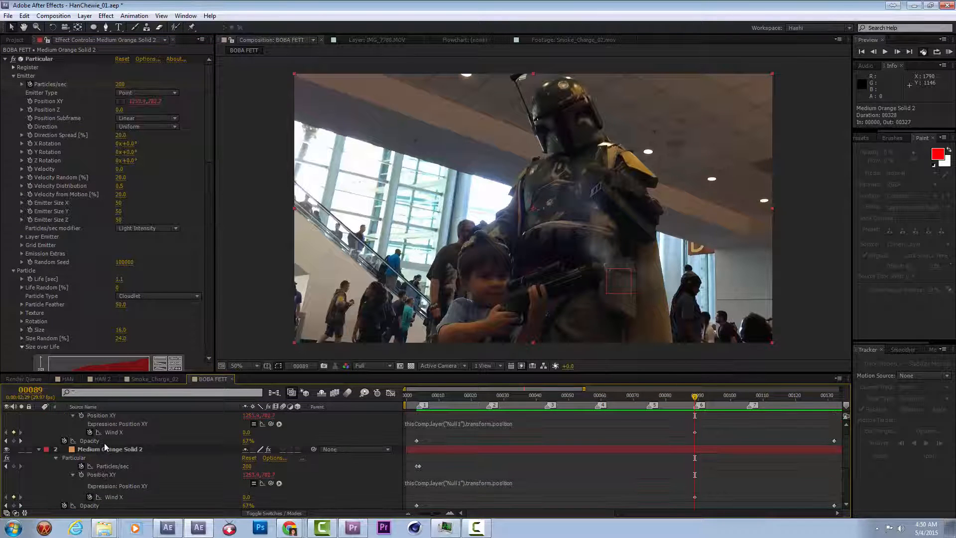
- Link Wind X on Medium Orange Solid 2 to Wind X on Medium Orange Solid 3 with an expression
alt+click(90, 433)
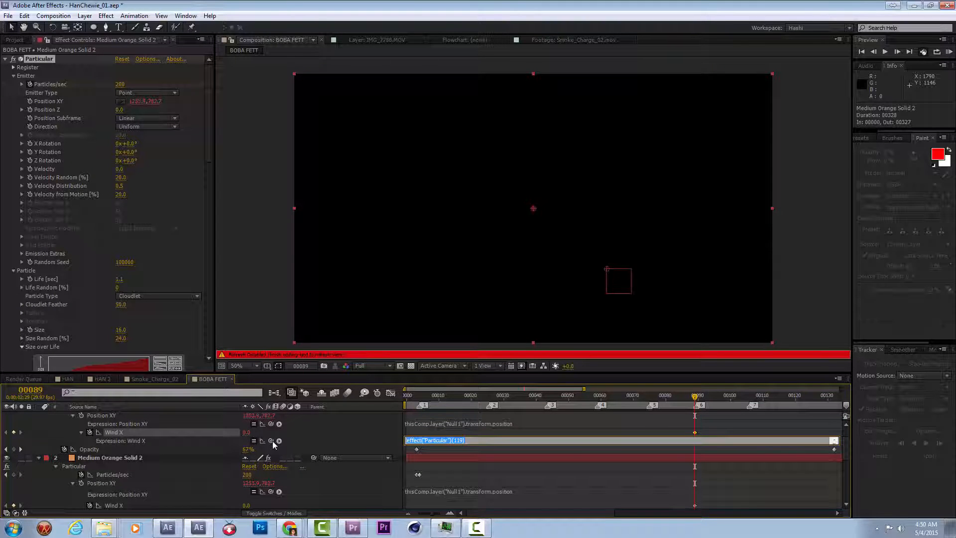
drag(271, 440, 113, 502)
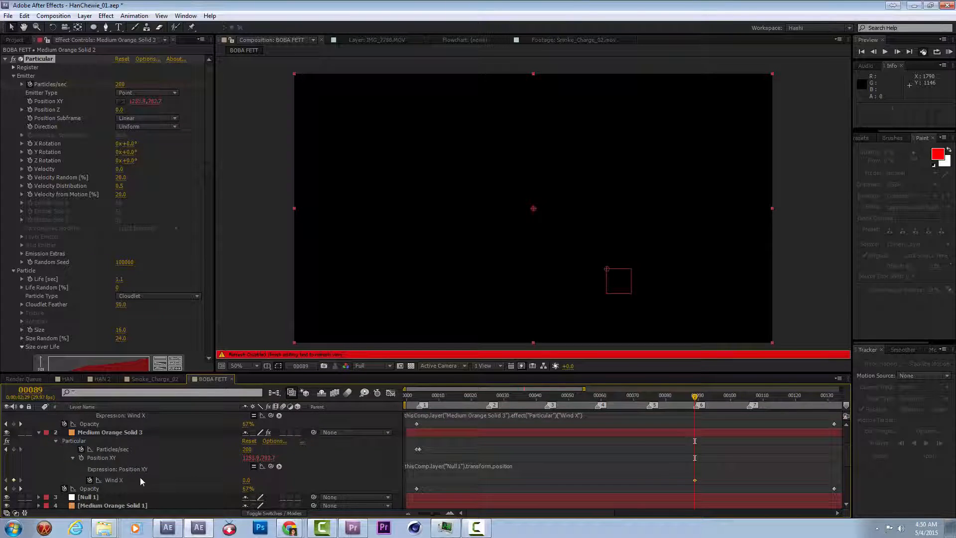
click(140, 479)
click(241, 483)
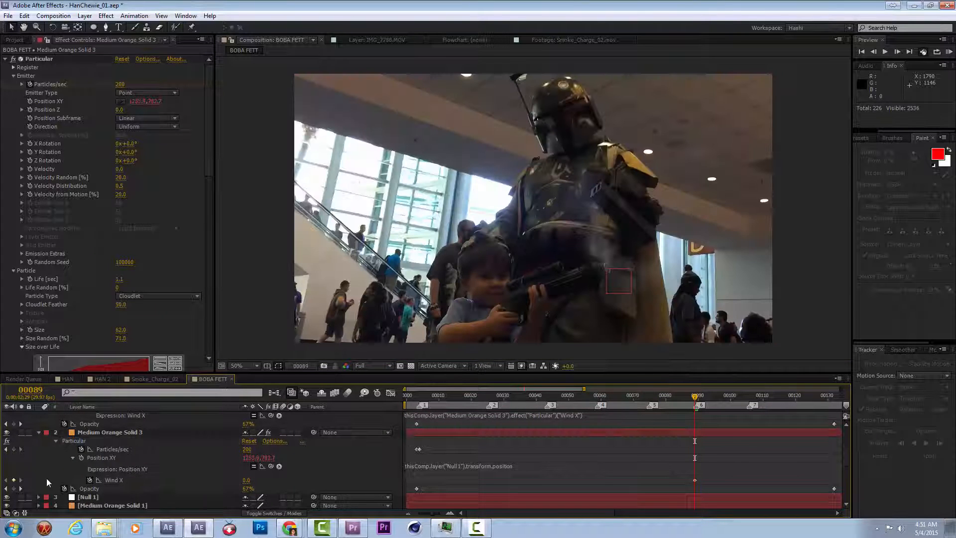
- Keyframe a Wind X gust on Medium Orange Solid 3: 0 at frame 87, 95 at frame 89 and 0 at frame 100
click(688, 480)
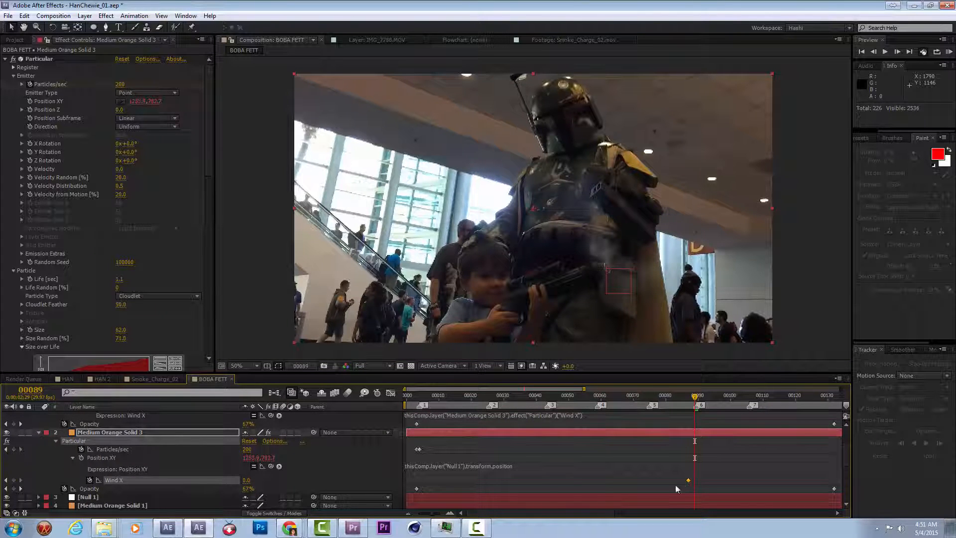
drag(246, 480, 261, 481)
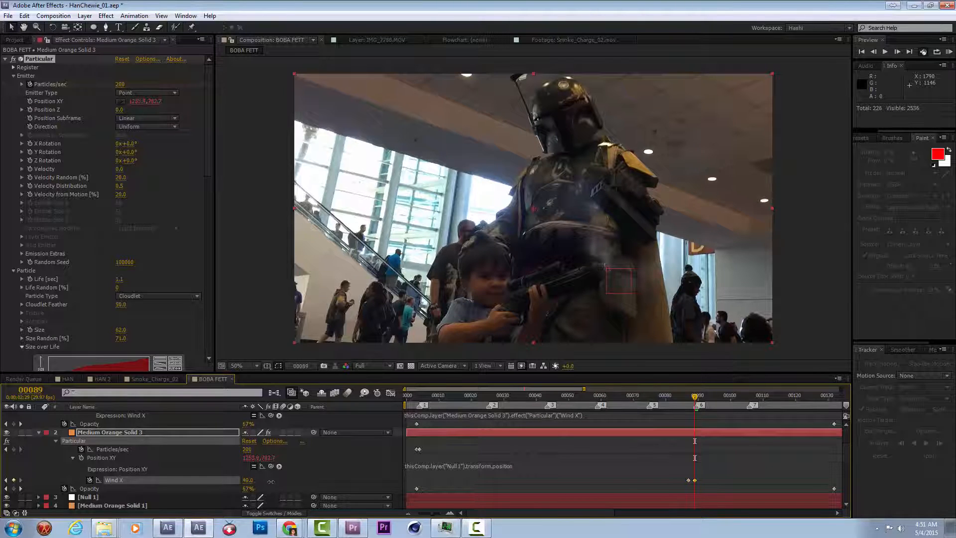
key(Page_Down)
key(Page_Down)
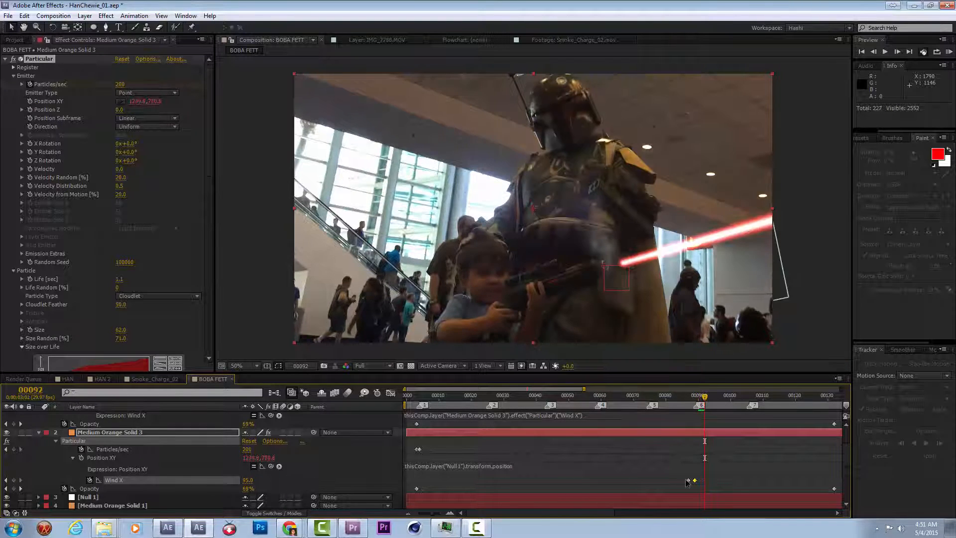
click(249, 480)
text(0)
click(281, 481)
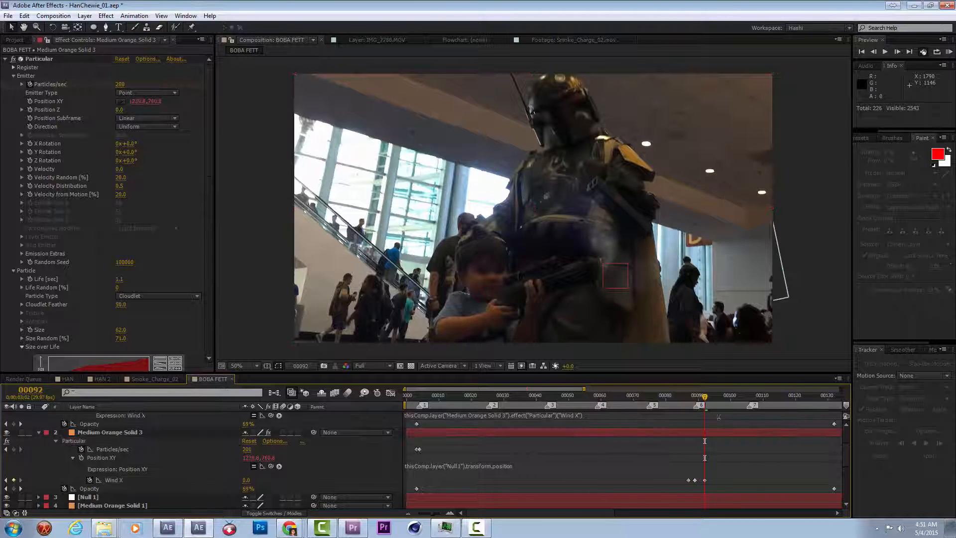
drag(704, 480, 729, 480)
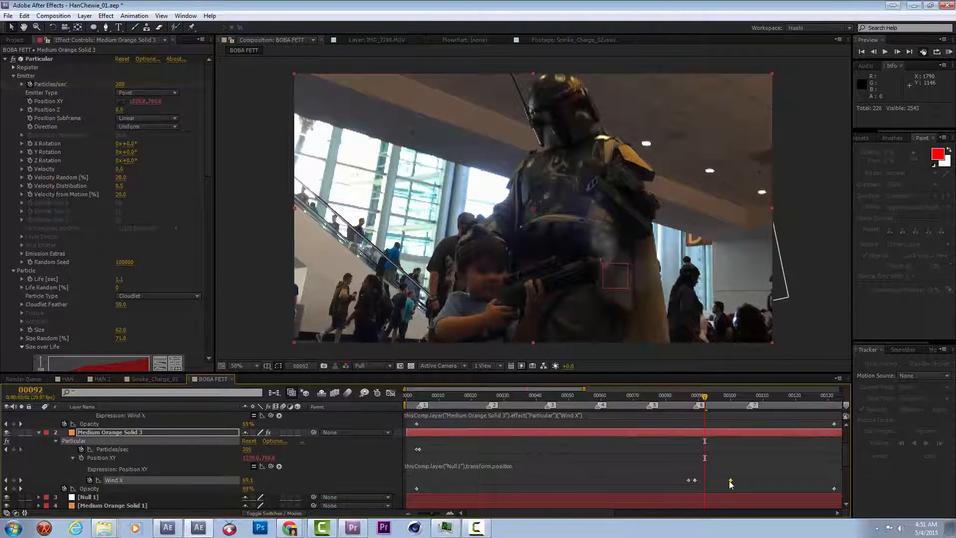
- Raise the Wind X keyframe at frame 89 on Medium Orange Solid 3 to 2405
click(694, 396)
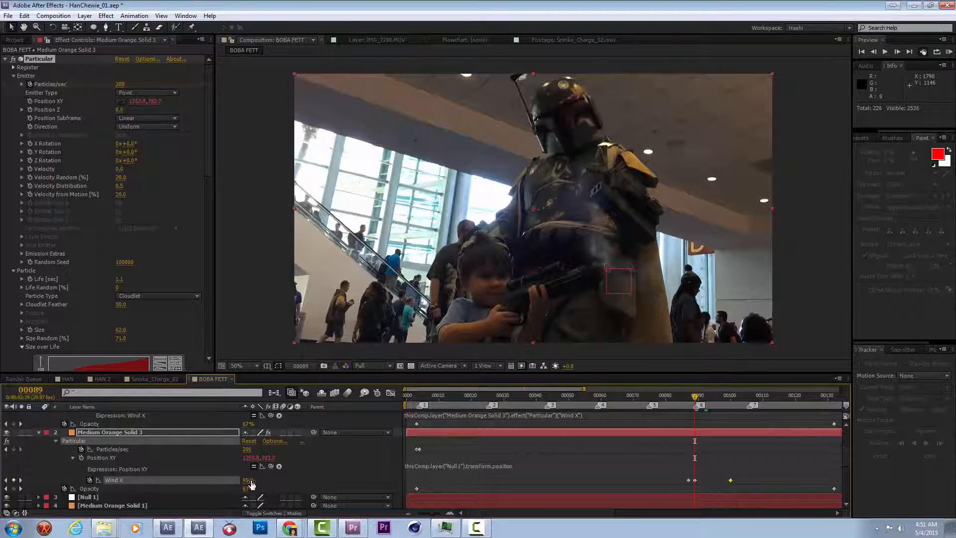
drag(248, 481, 379, 479)
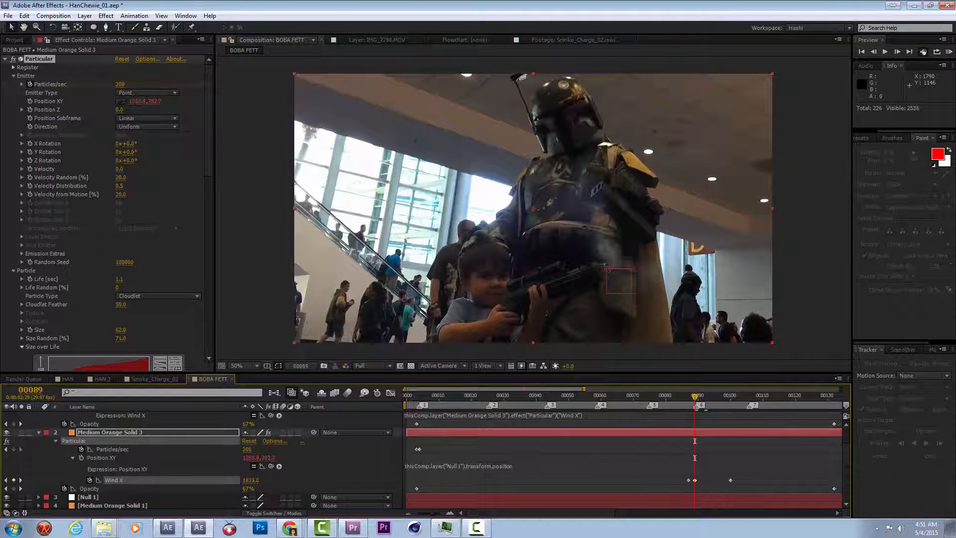
drag(248, 485, 269, 481)
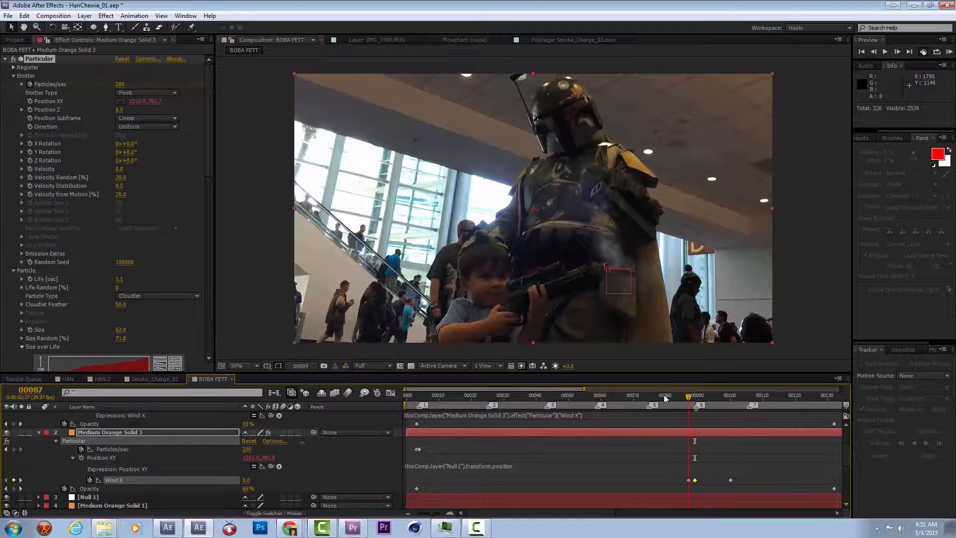
- Check the gust frame by frame, shorten it by moving its closing Wind X keyframe to frame 96, and ease the frame 89 keyframe
key(Page_Down)
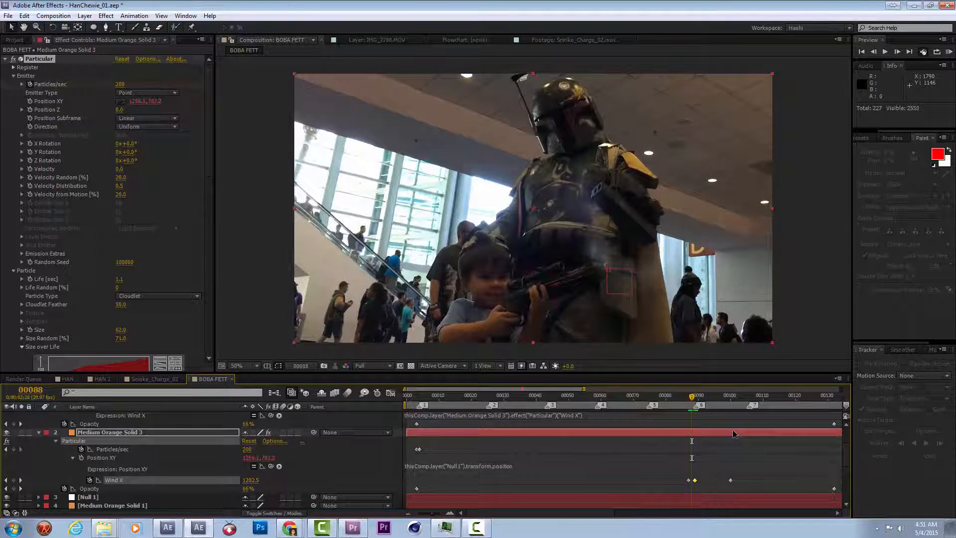
key(Page_Down)
key(Page_Down)
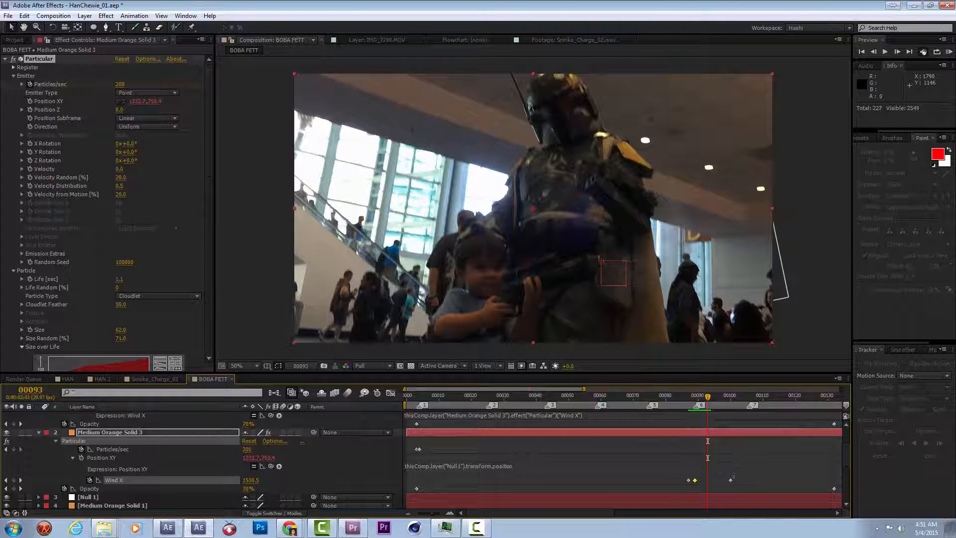
key(Page_Down)
key(Page_Down)
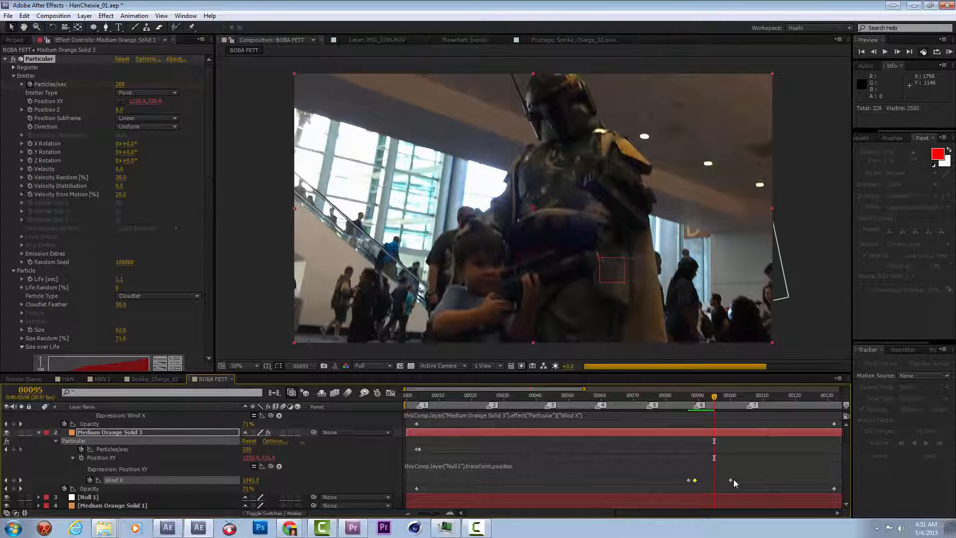
drag(730, 480, 716, 481)
click(695, 480)
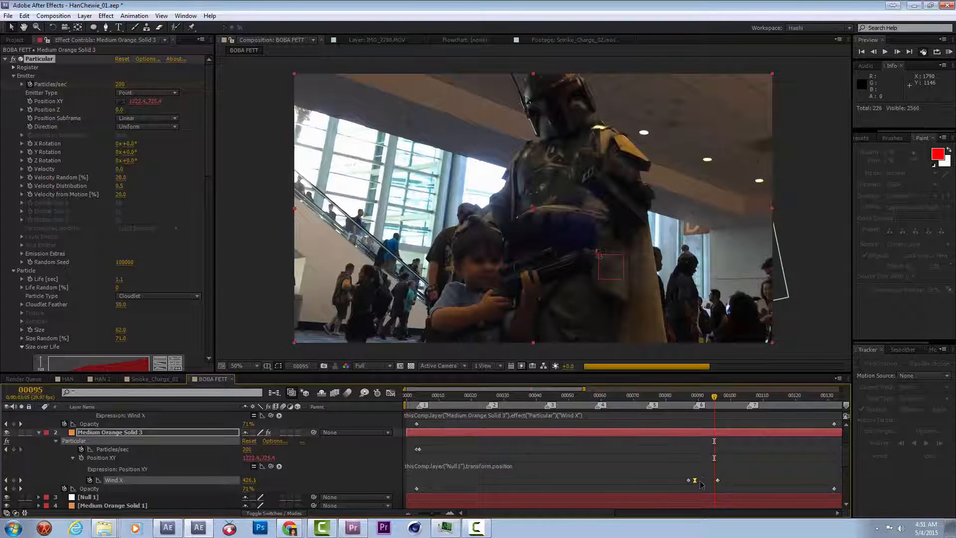
- Step from frame 88 through frame 95 to examine how the smoke reacts to the Wind X gust
click(695, 396)
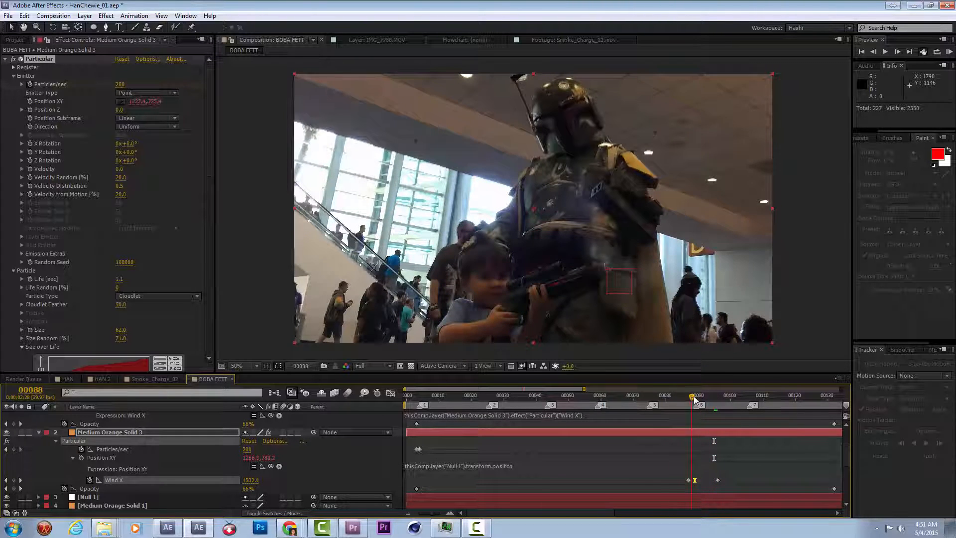
drag(250, 480, 199, 496)
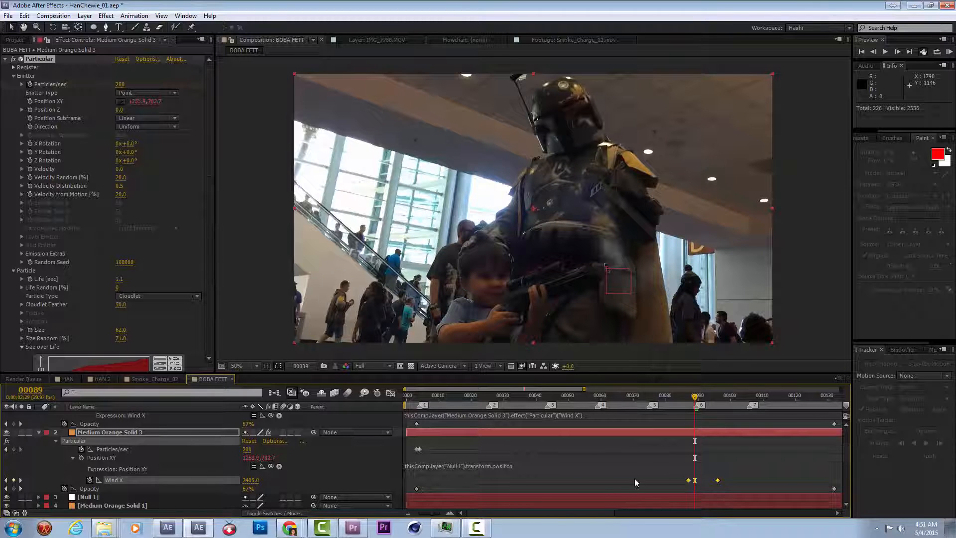
key(Page_Down)
key(Page_Down)
key(Page_Down)
key(Page_Down)
key(Page_Down)
key(Page_Down)
- Apply Easy Ease to the frame 89 Wind X keyframe again and play the gust
click(701, 479)
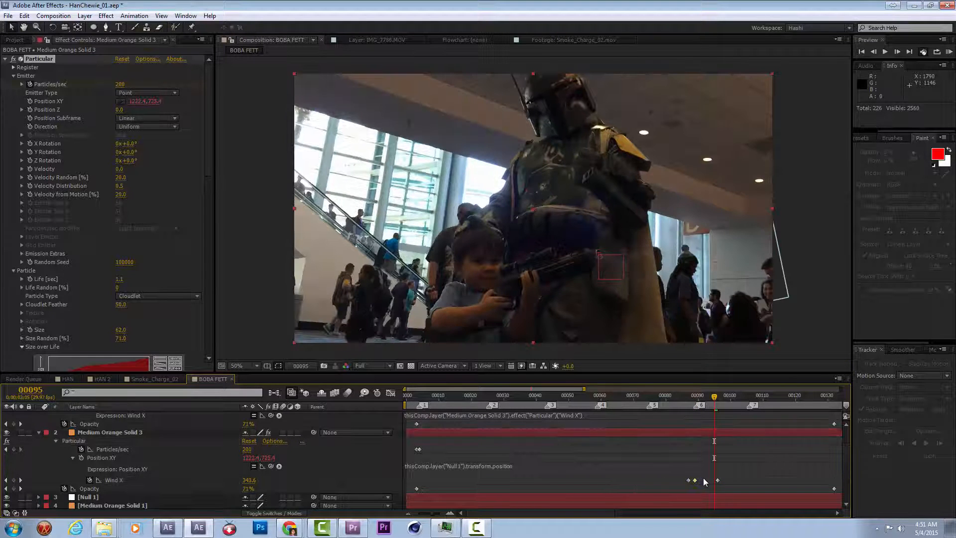
click(694, 480)
click(695, 393)
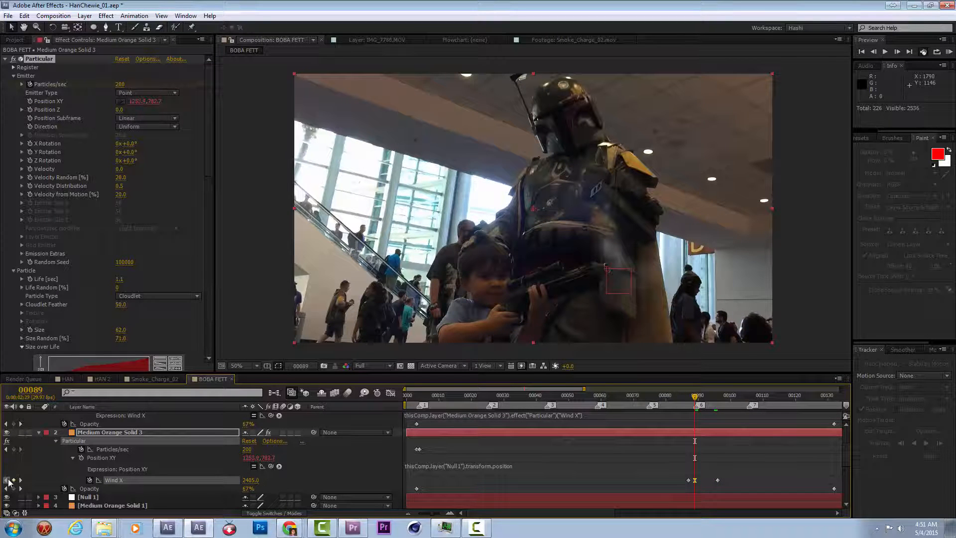
click(8, 480)
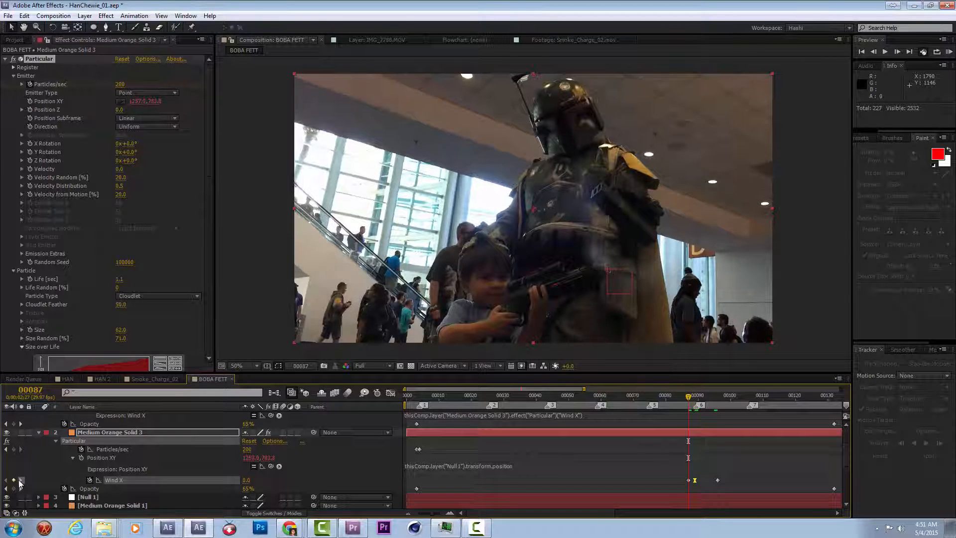
click(20, 480)
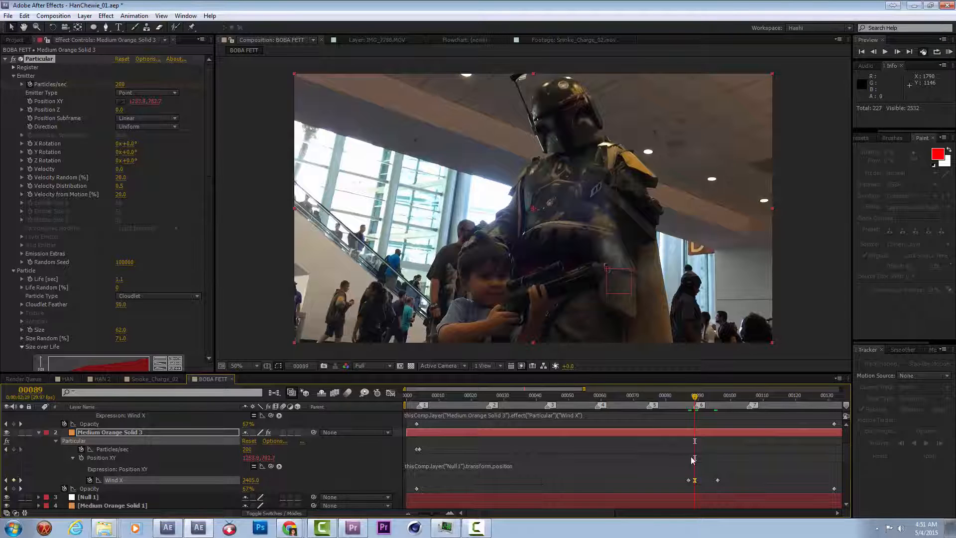
key(space)
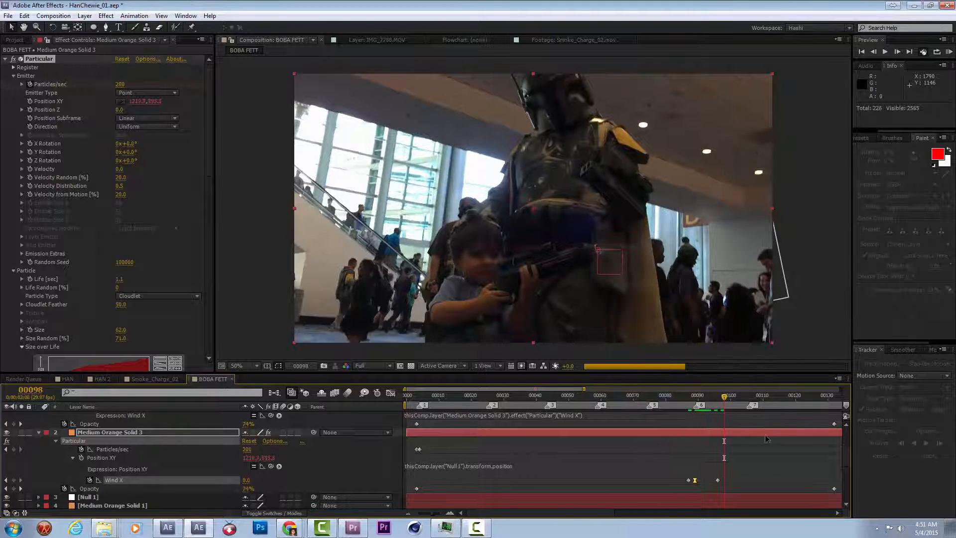
- Duplicate the three Wind X gust keyframes for shot 7, placing them at frames 106, 108 and 115
drag(732, 475, 661, 484)
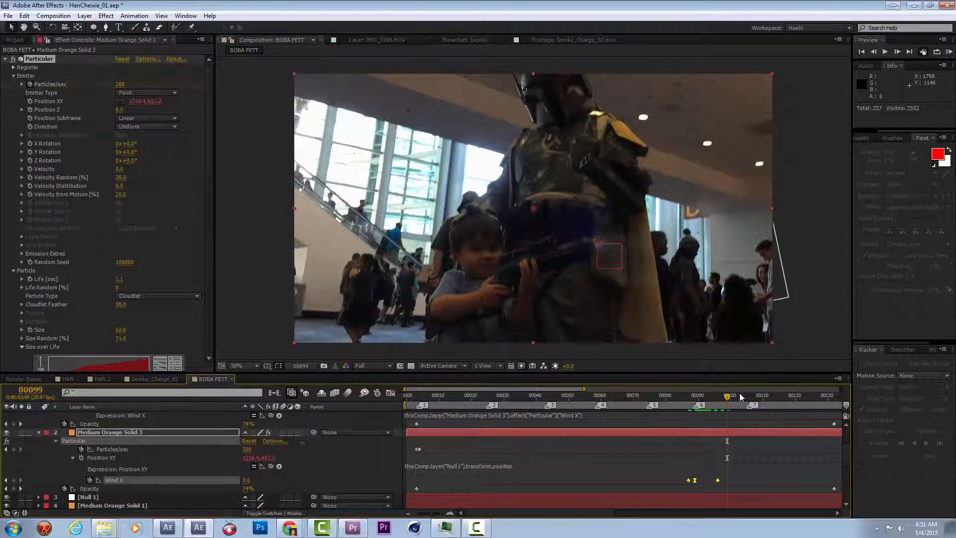
click(741, 396)
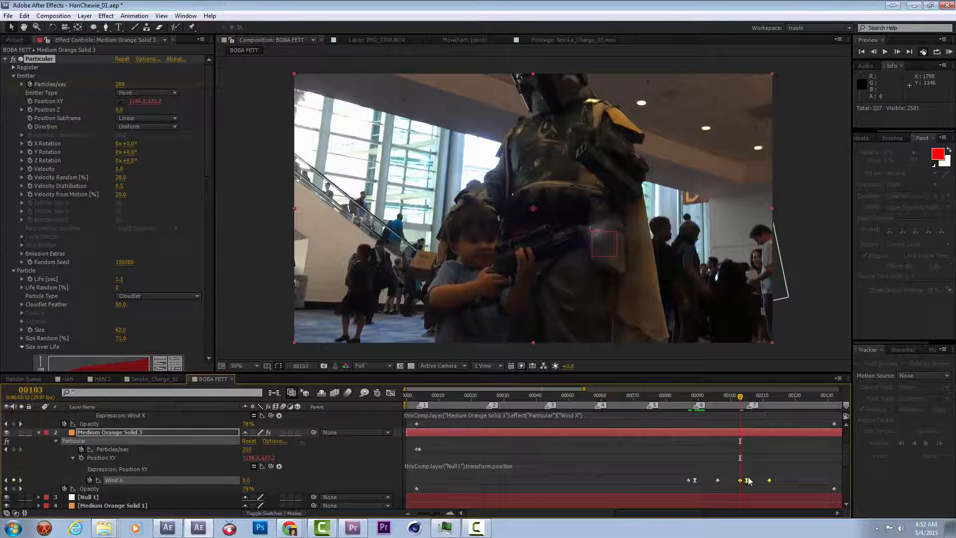
key(Page_Down)
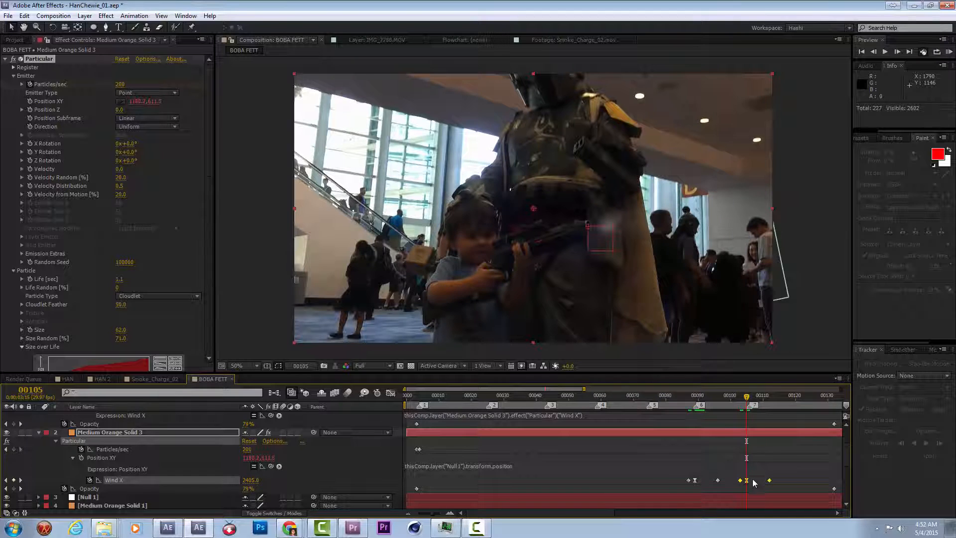
key(Page_Down)
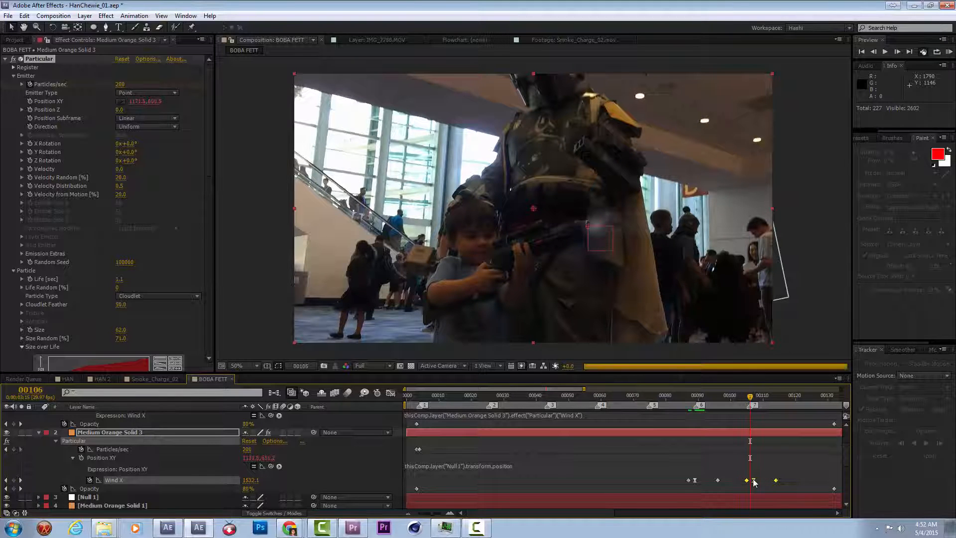
key(alt+Right)
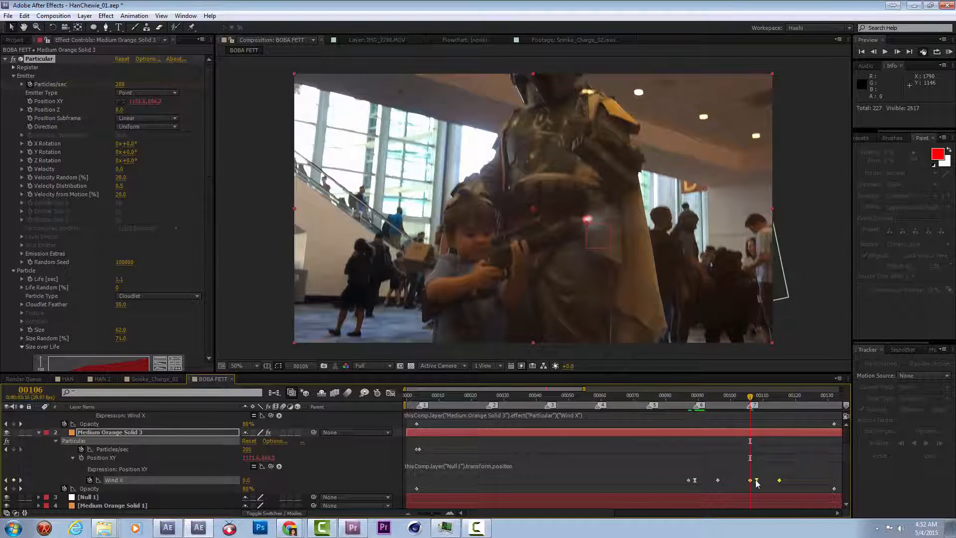
key(Page_Down)
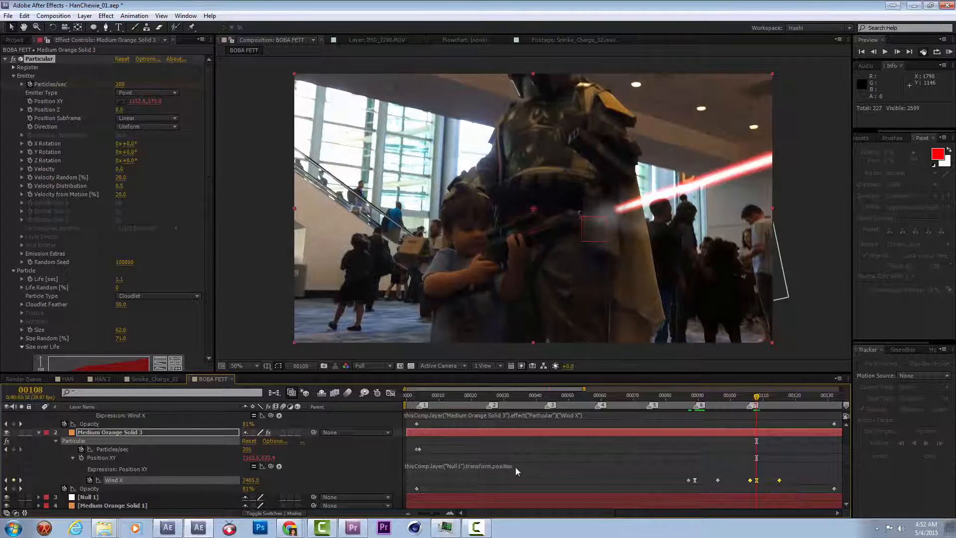
- Collapse all layers and move the two smoke layers directly above the IMG_7780.MOV footage
scroll(81, 456, up, 2)
key(ctrl+a)
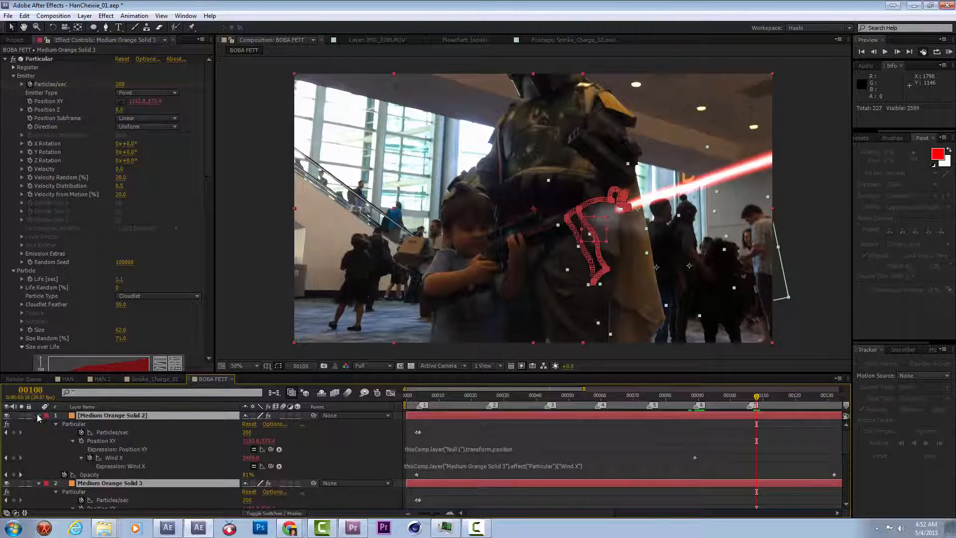
click(38, 415)
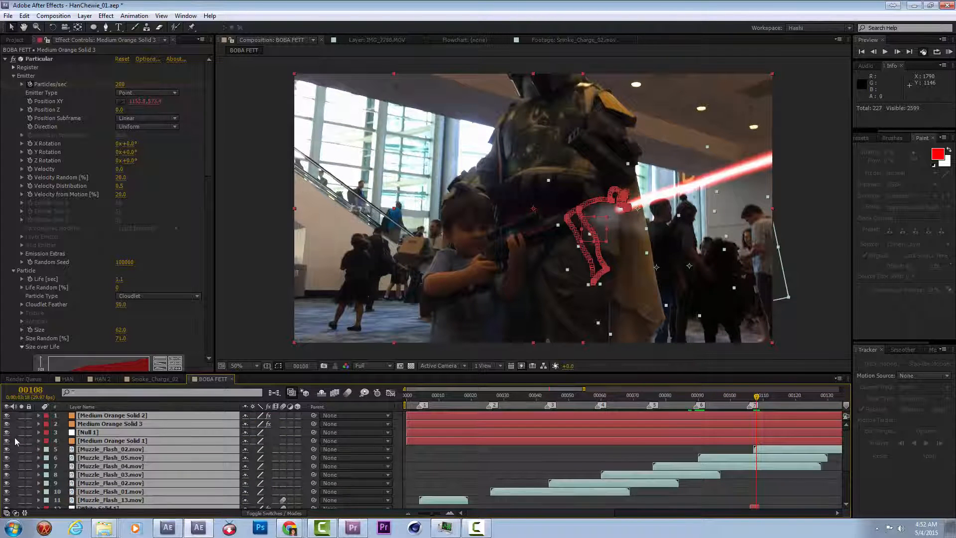
click(15, 439)
click(111, 417)
shift+click(115, 423)
drag(115, 423, 150, 499)
- Return to frame 0, save the project and start a RAM preview of the whole BOBA FETT composition
click(414, 396)
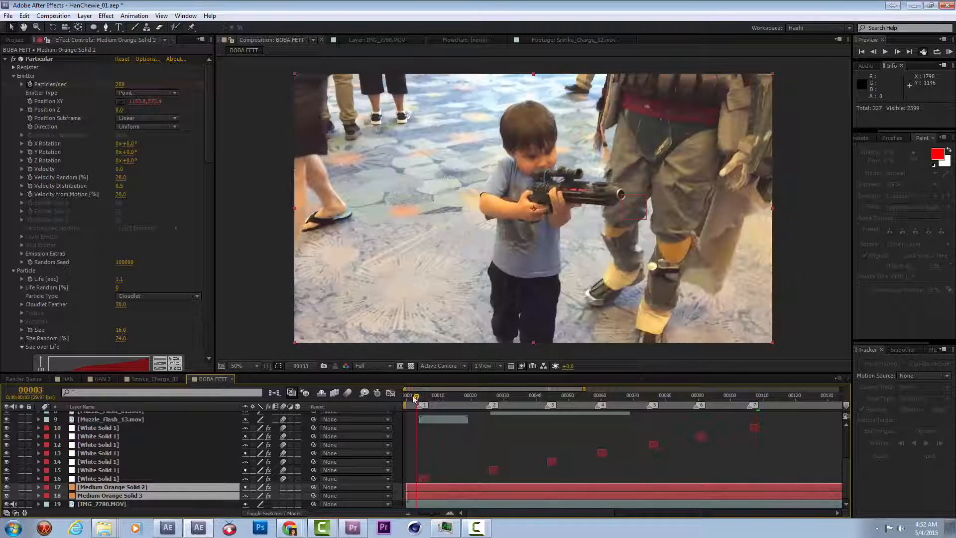
drag(404, 403, 402, 404)
key(ctrl+s)
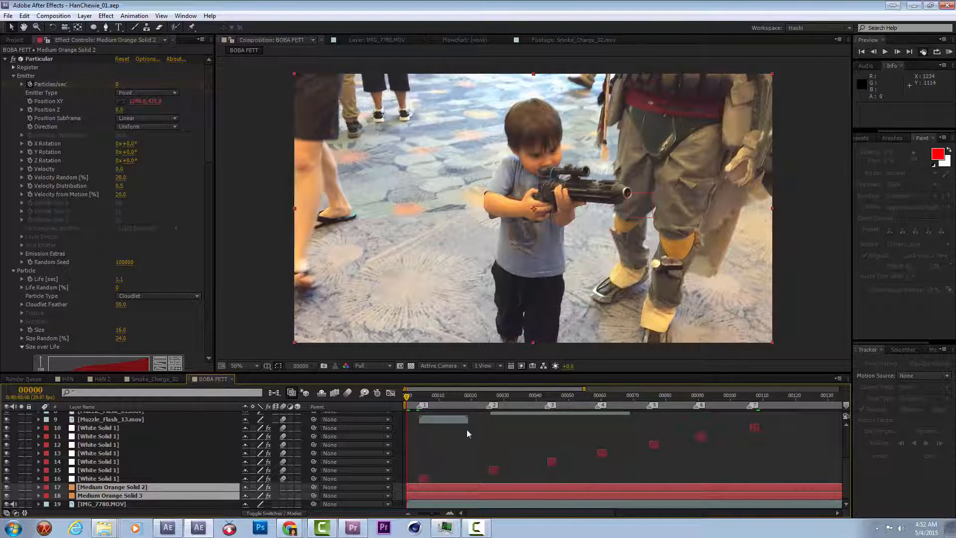
scroll(468, 433, up, 4)
click(949, 52)
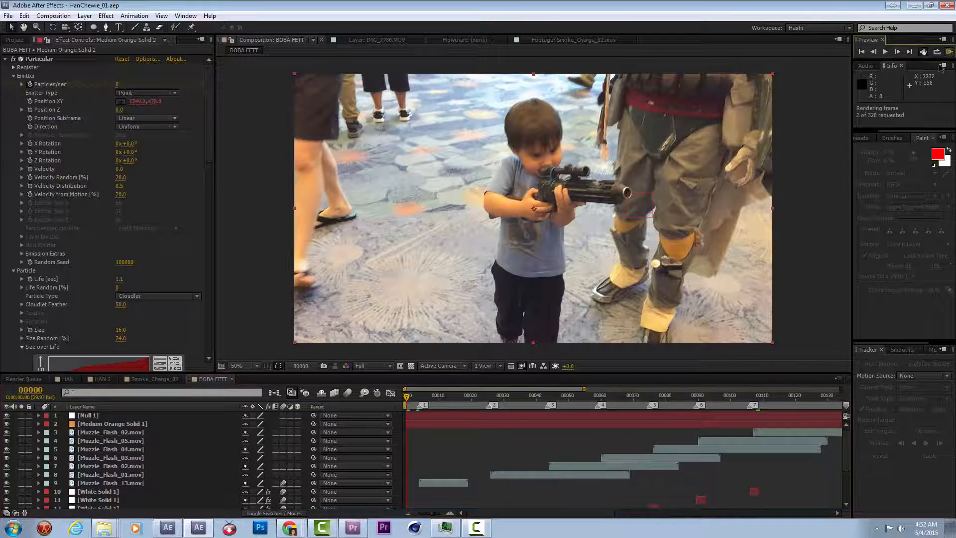